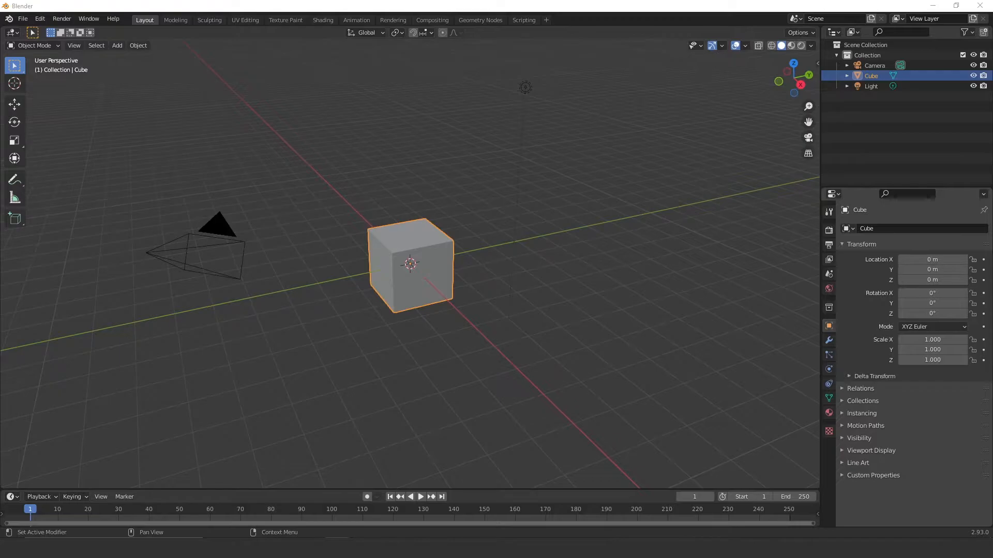
Step: Switch to the browser and examine the Ian Side Table product page and its Tall and Wide size options
drag(992, 46, 569, 35)
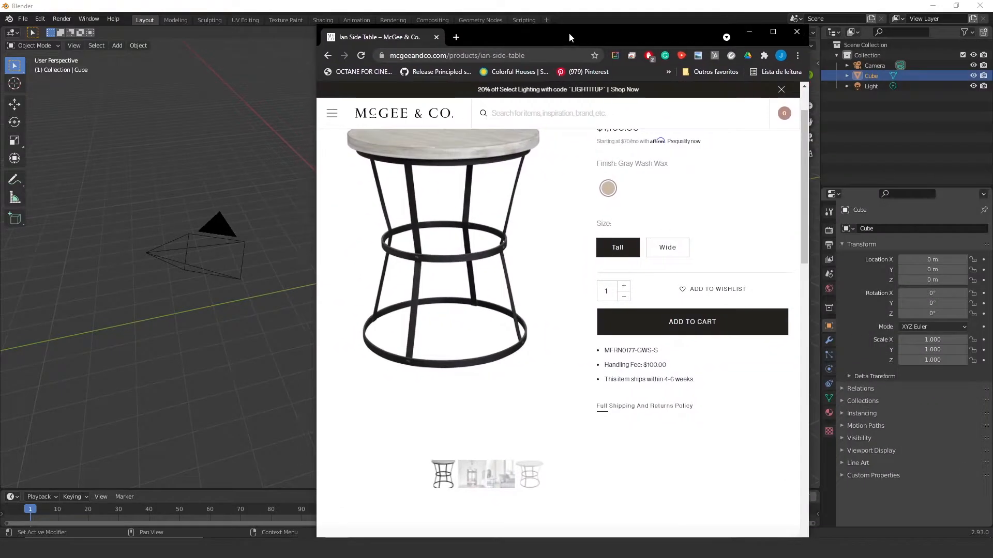
double_click(631, 39)
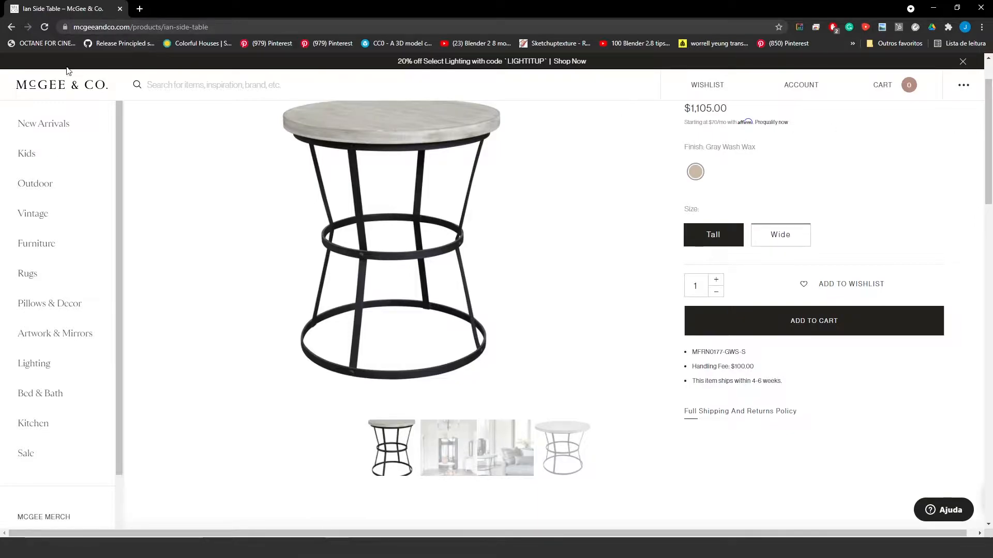
drag(75, 25, 219, 28)
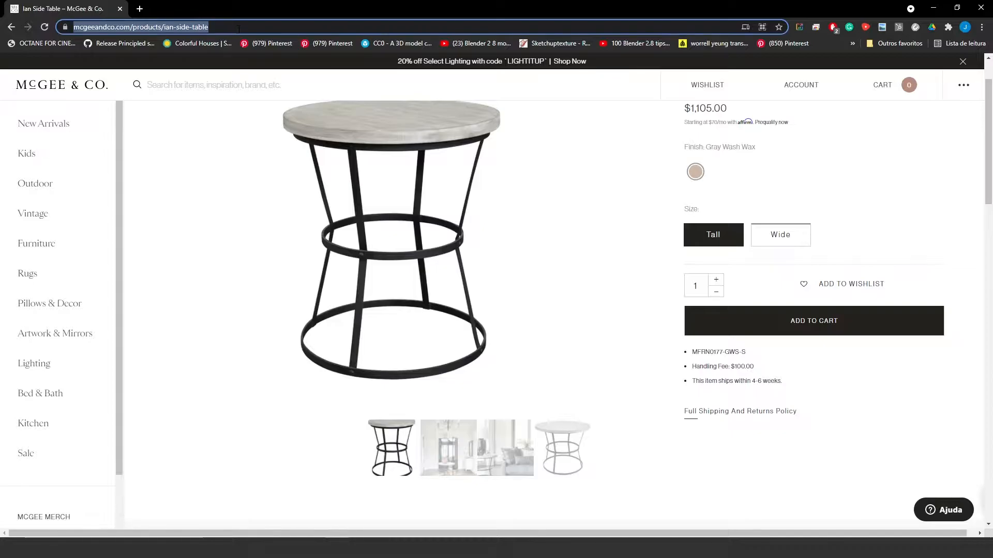
mouse_move(988, 96)
mouse_down()
mouse_move(988, 207)
mouse_move(988, 96)
mouse_up()
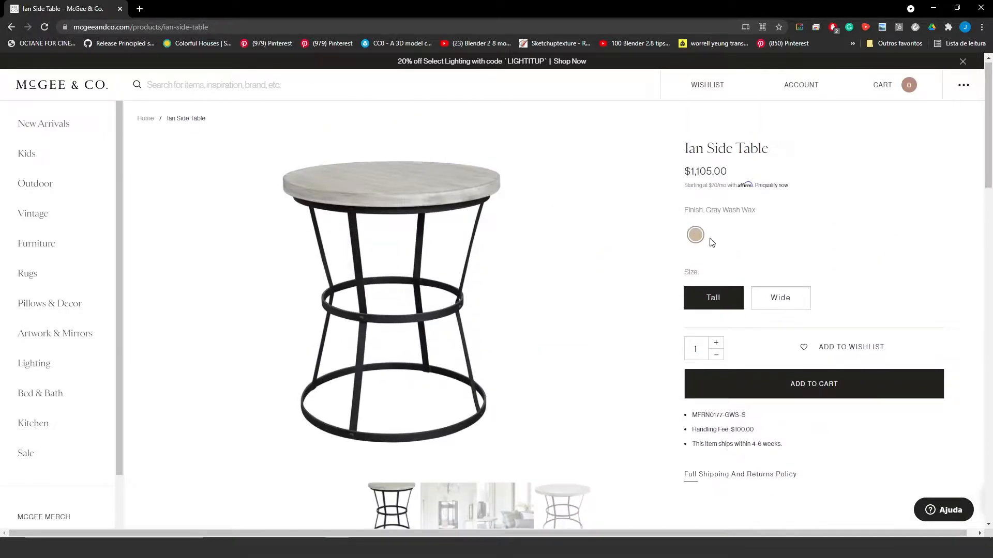
click(781, 299)
drag(714, 304, 767, 312)
click(716, 300)
click(778, 304)
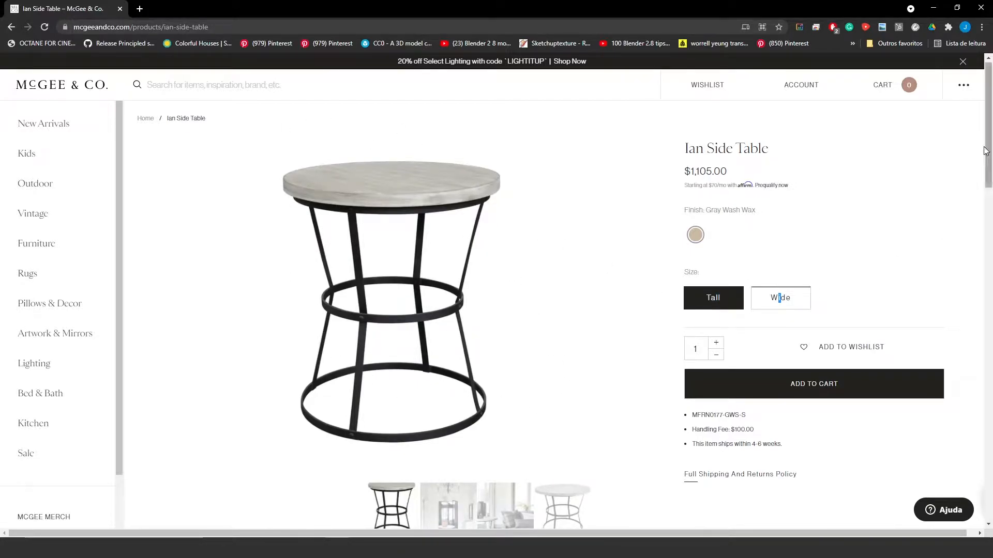
Step: Read the Tall and Wide dimensions in the product specs and switch back to Blender
drag(989, 145, 988, 260)
drag(258, 285, 360, 293)
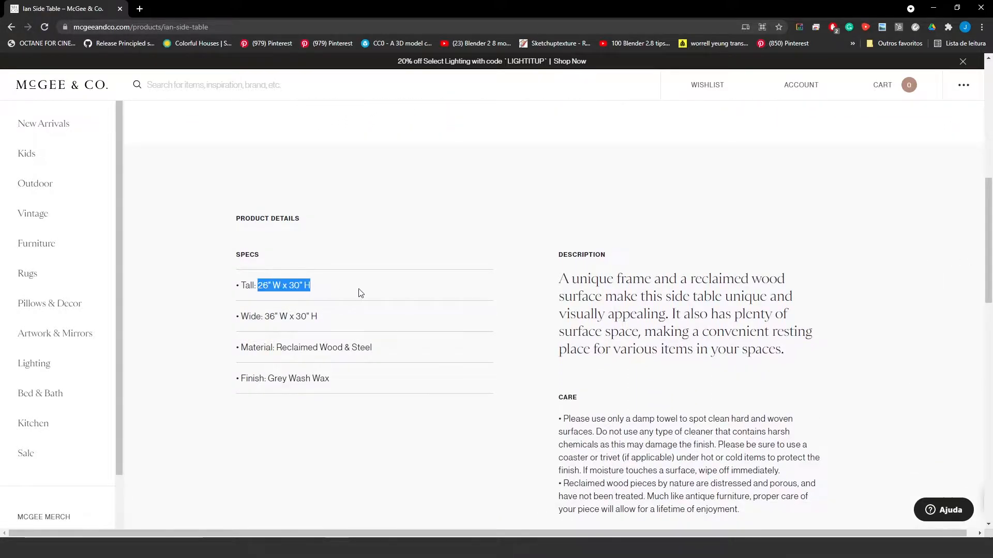
drag(263, 317, 401, 321)
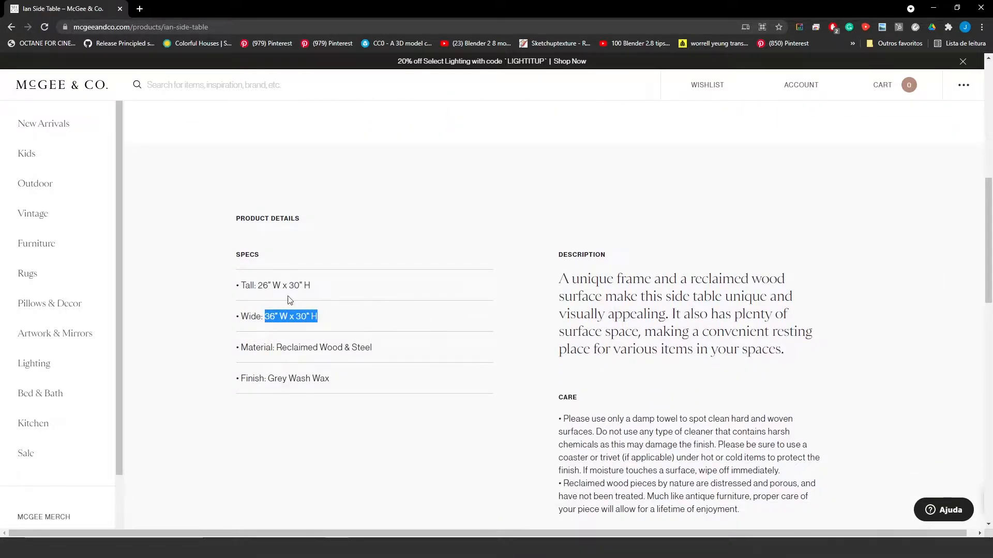
click(260, 286)
drag(258, 285, 406, 284)
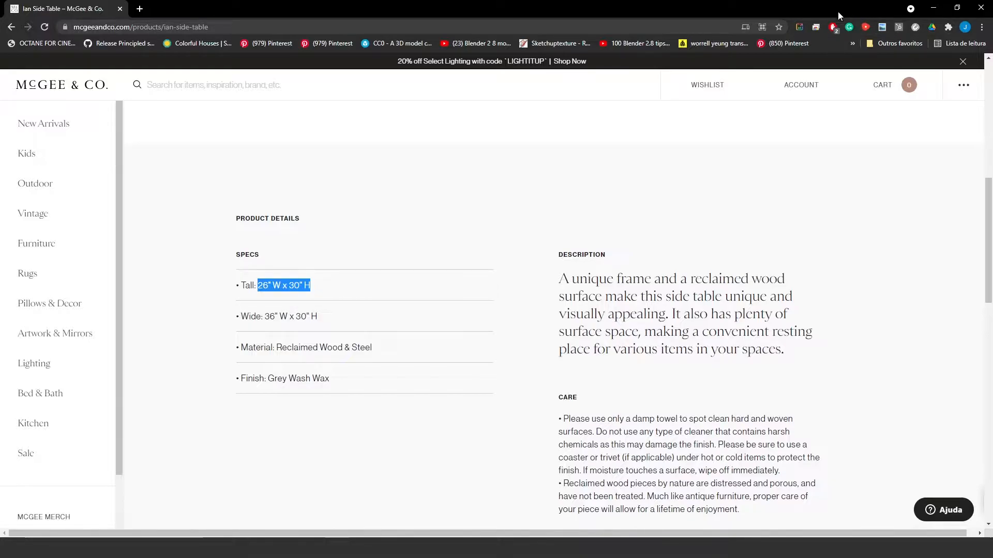
drag(833, 3, 992, 31)
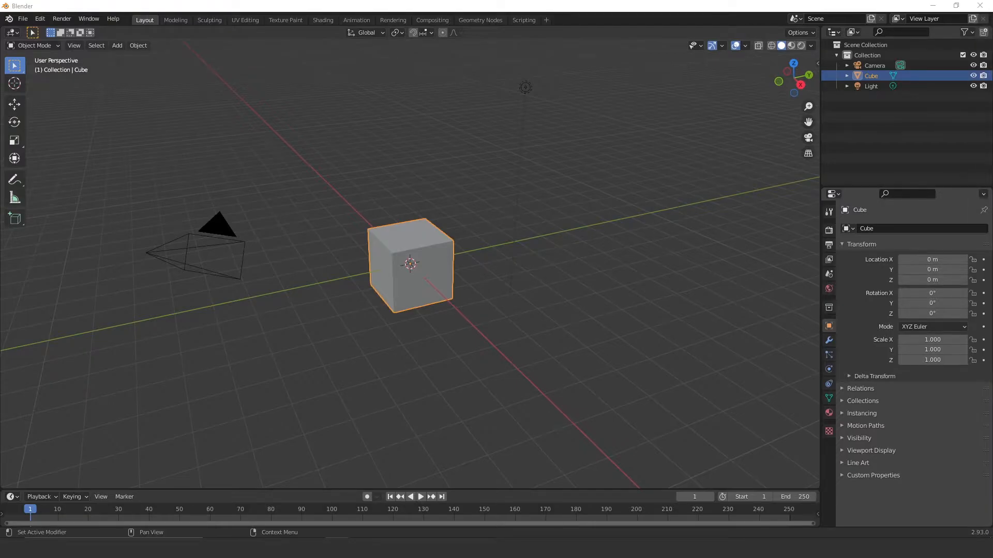
Step: Delete the default camera, cube and light, and set the viewport to the front orthographic view
middle_drag(497, 151, 323, 201)
ctrl+middle_drag(391, 248, 422, 268)
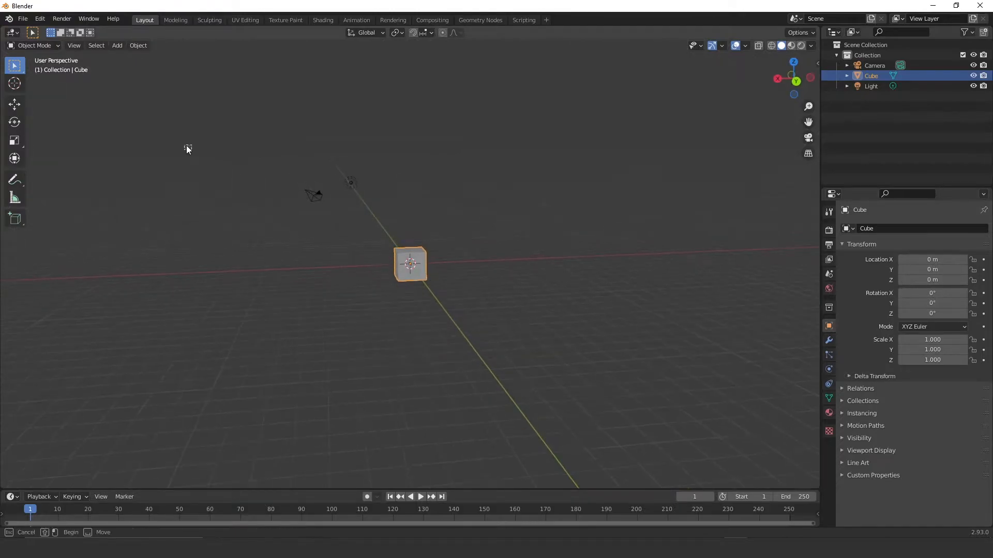
drag(182, 145, 734, 484)
key(KP_1)
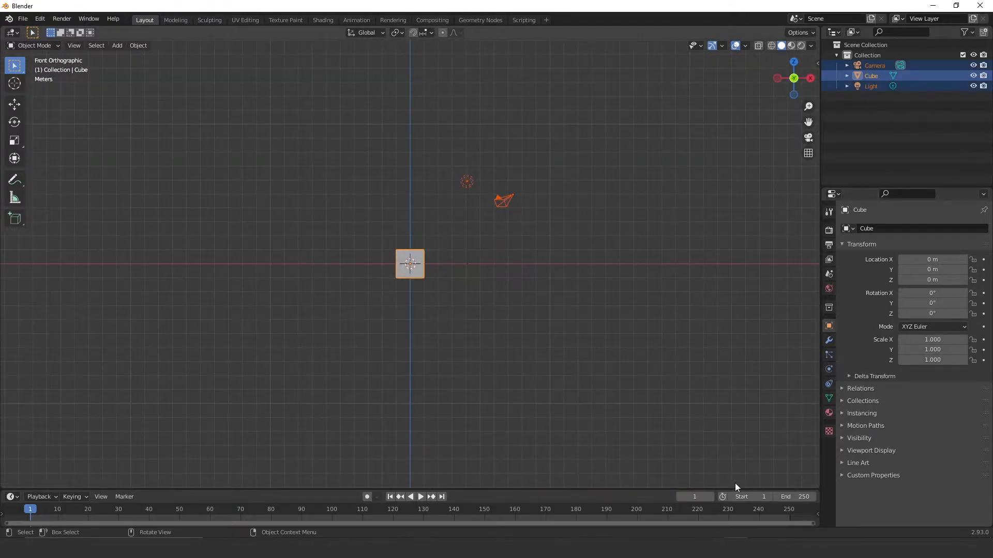
key(Delete)
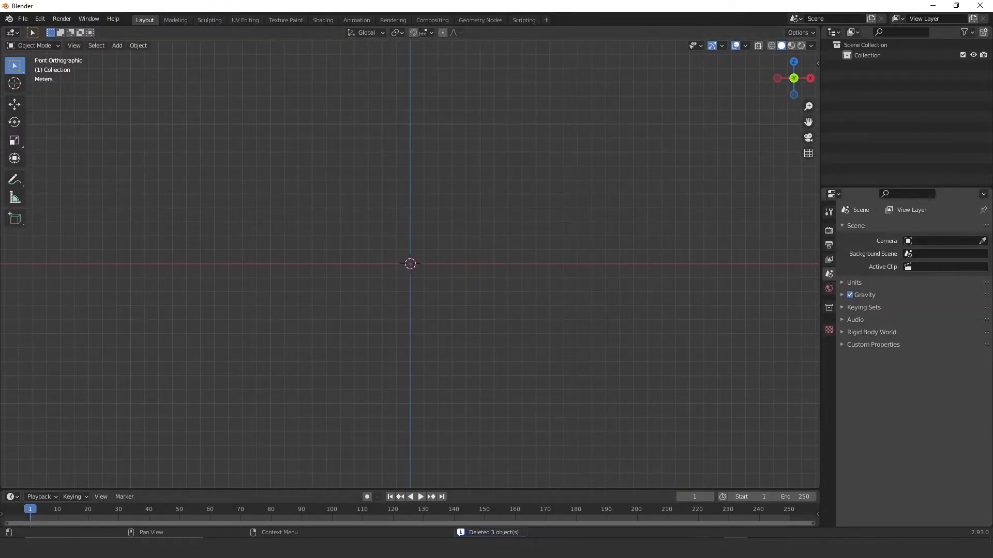
Step: Bring the side table photo into the front view as a reference image near the world origin
shift+middle_drag(462, 227, 474, 290)
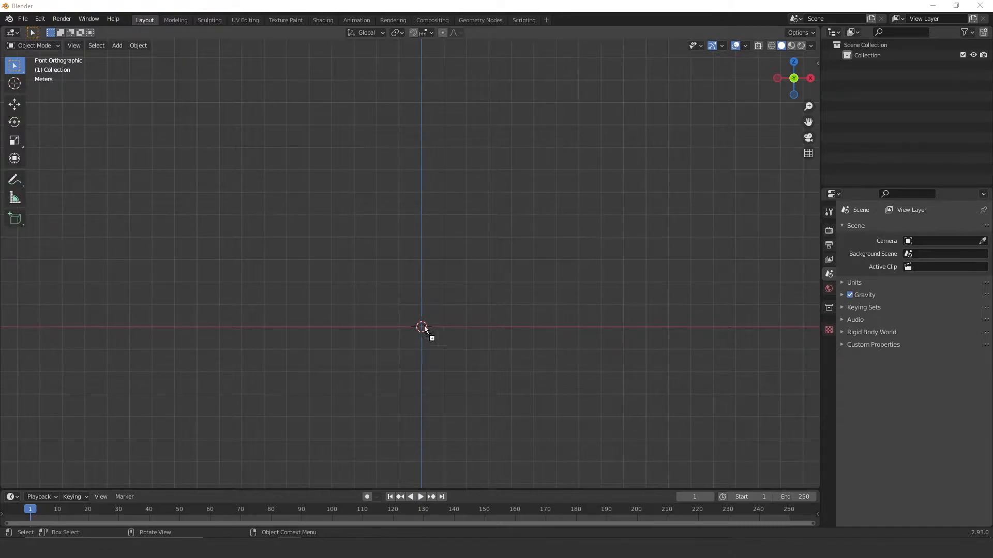
drag(383, 256, 429, 277)
scroll(448, 266, up, 2)
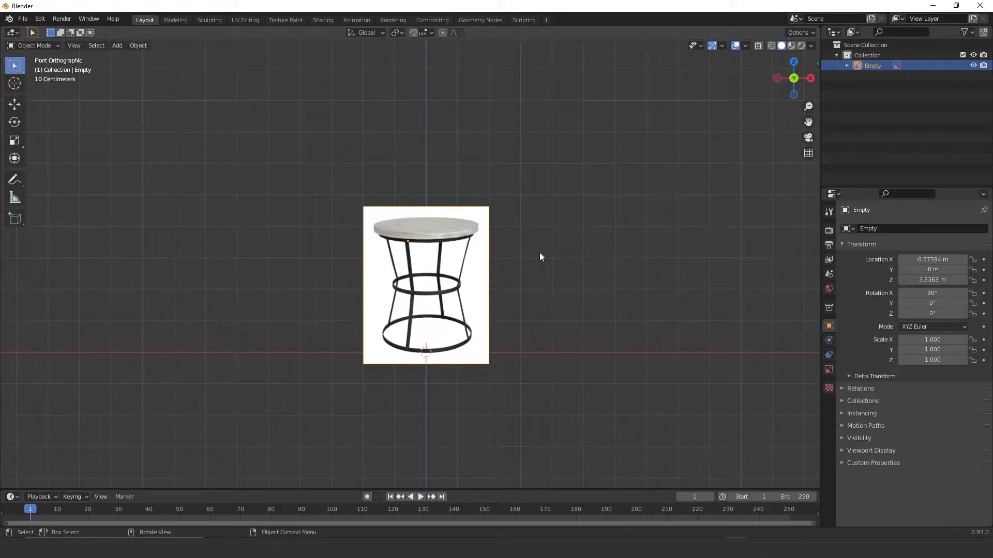
Step: Add a cube mesh at the origin in front of the table reference image
key(shift+a)
mouse_move(530, 237)
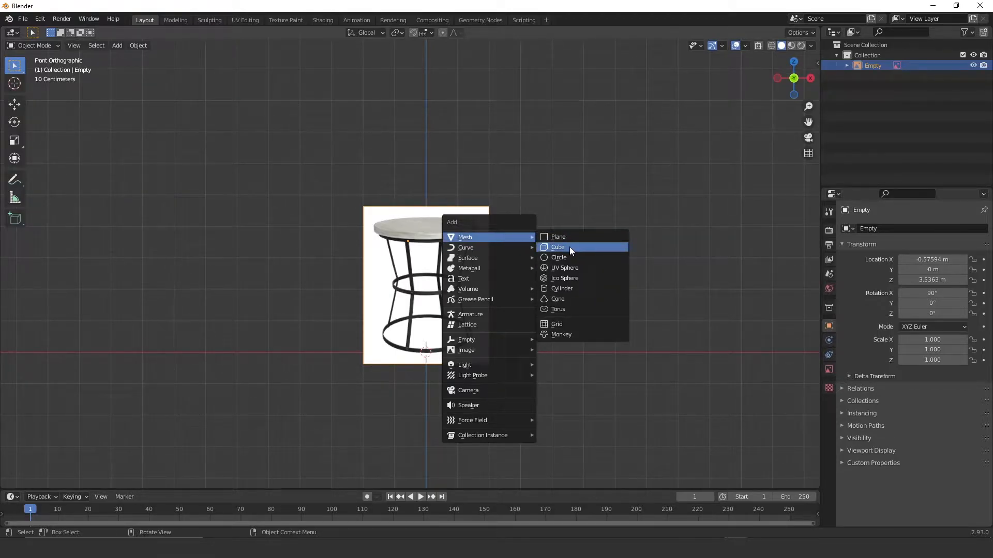
click(568, 252)
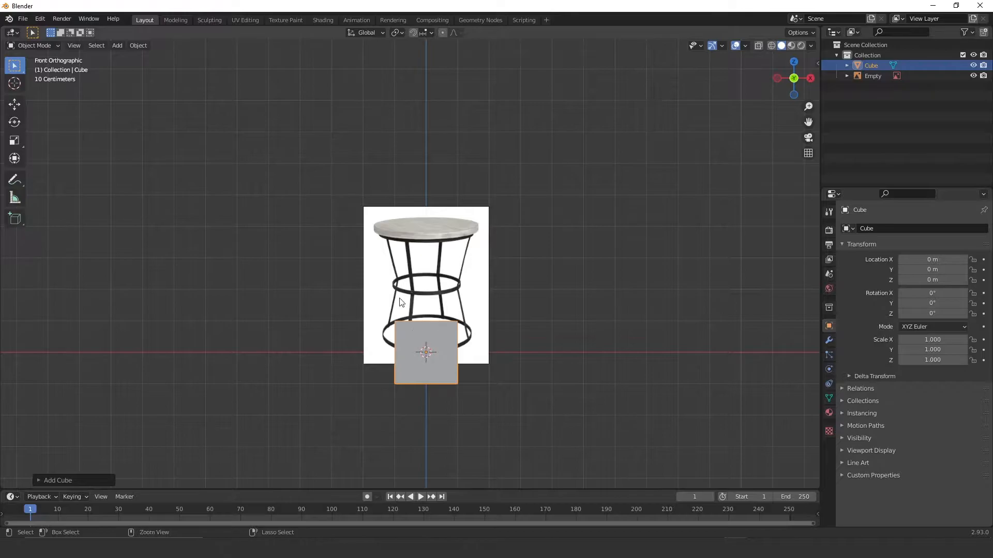
scroll(413, 268, up, 3)
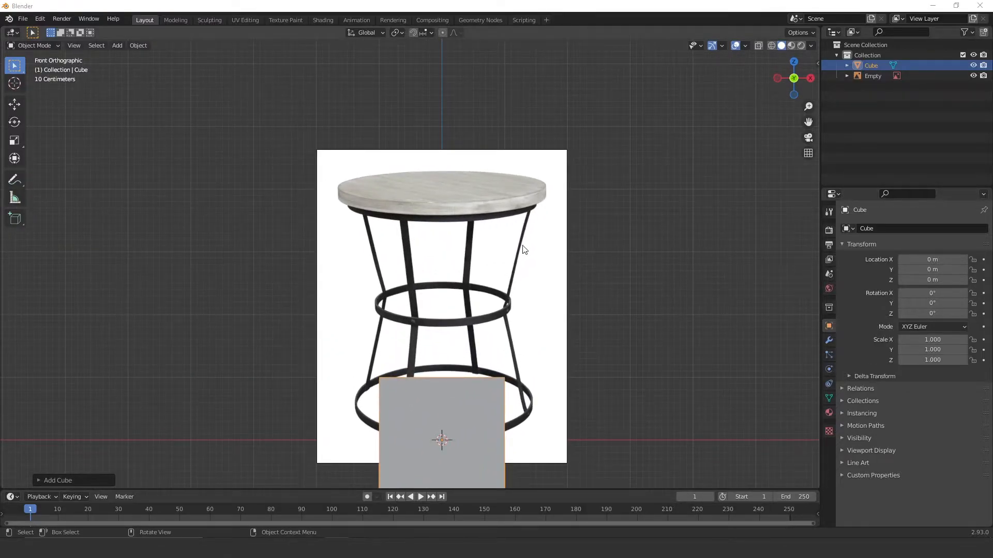
Step: Show the cube's transform properties and set its X dimension to 26 in
middle_drag(703, 220, 717, 195)
key(n)
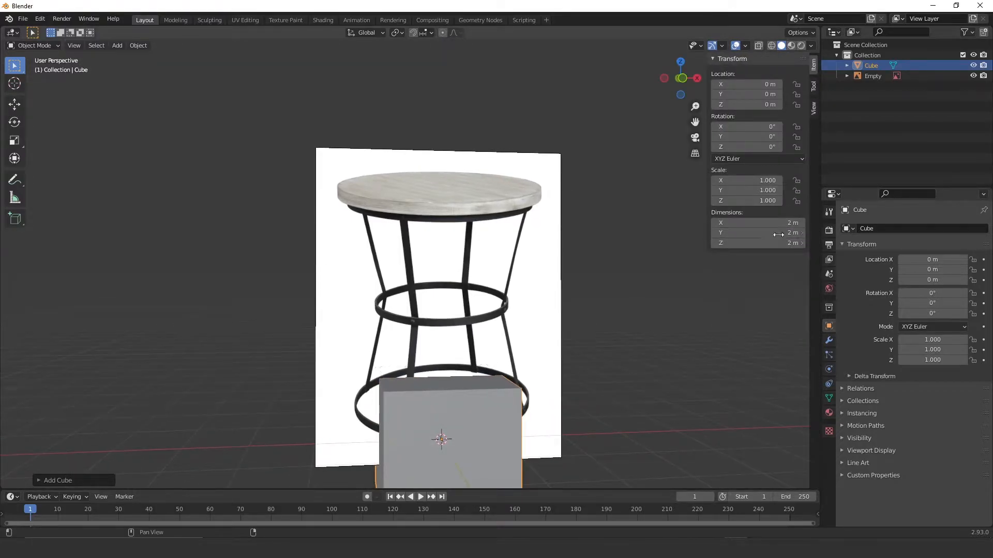
middle_drag(491, 357, 479, 361)
key(KP_1)
ctrl+middle_drag(662, 305, 587, 240)
drag(778, 223, 779, 245)
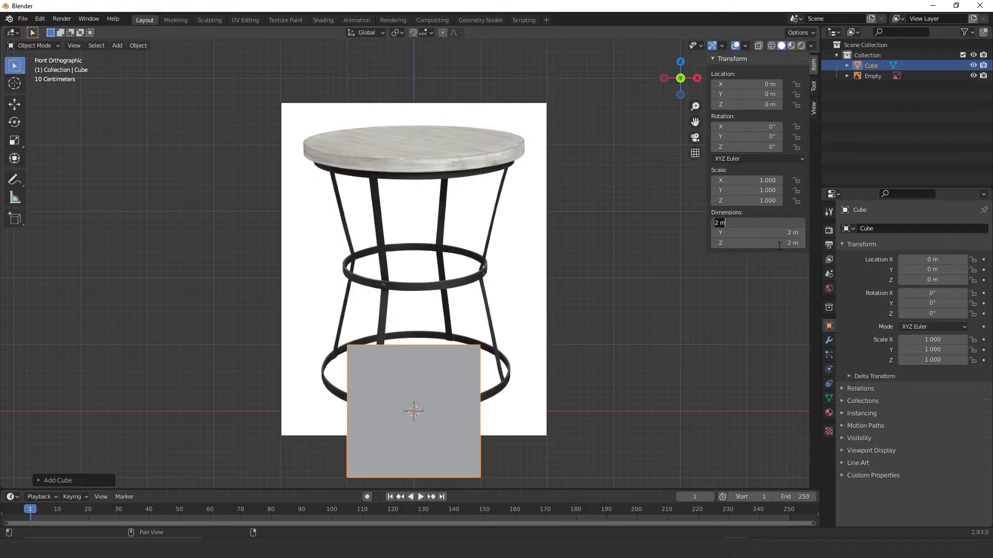
text(26)
text(in)
key(Return)
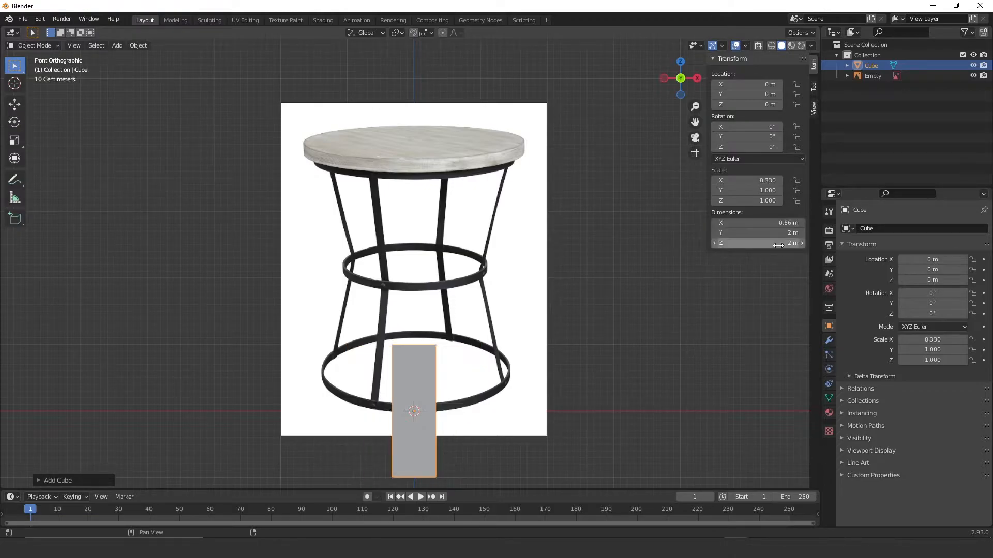
Step: Set the cube's Y dimension to 26" and its Z dimension to 30"
click(770, 234)
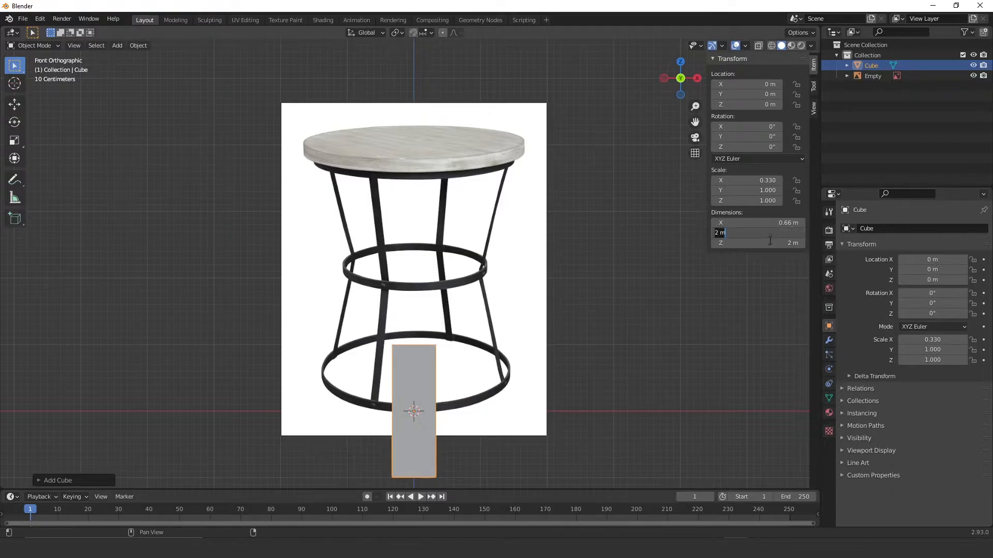
text(26")
key(Return)
click(744, 244)
text(30")
key(Return)
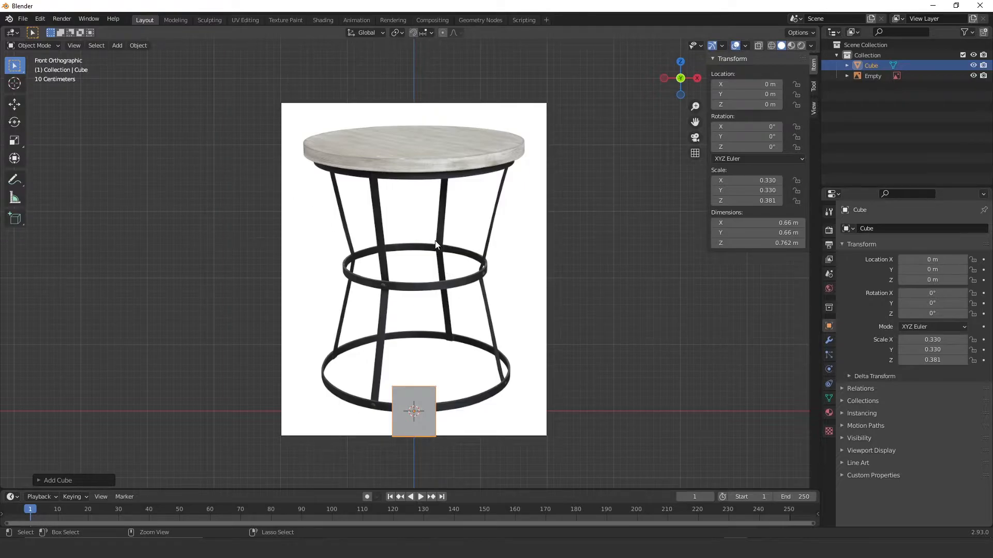
Step: Scale the table reference image down to about 0.375 and move it behind the cube
scroll(429, 347, down, 1)
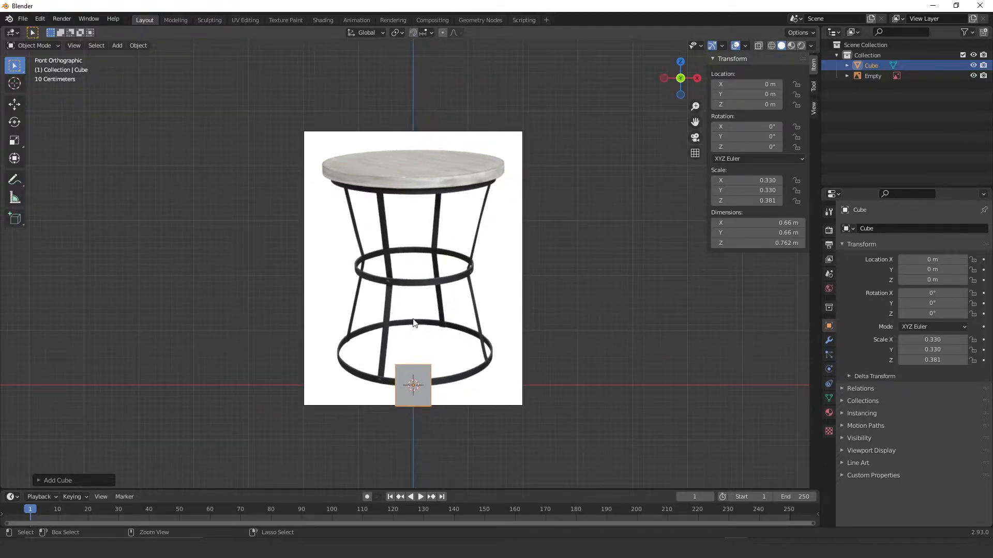
scroll(431, 310, up, 1)
click(433, 155)
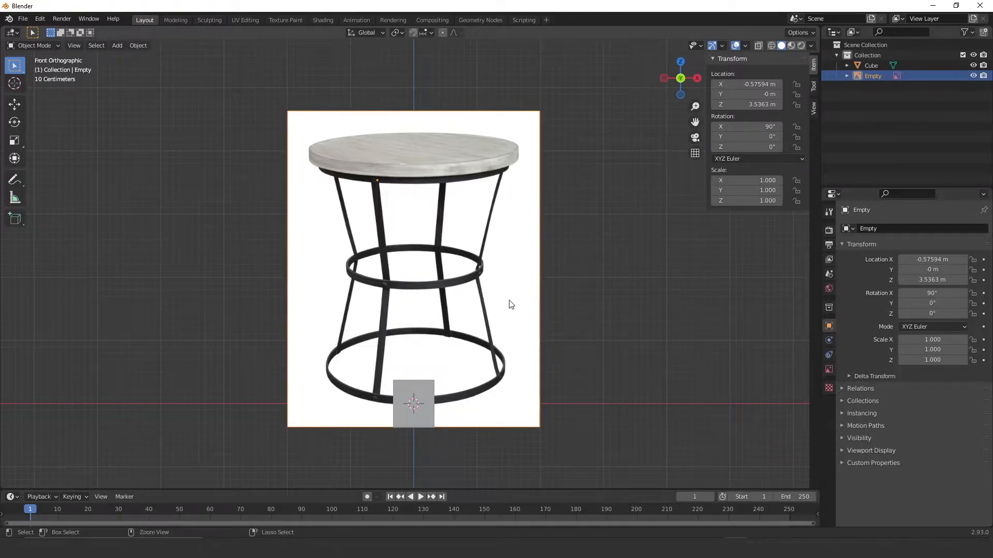
shift+middle_drag(510, 303, 541, 216)
key(s)
click(473, 132)
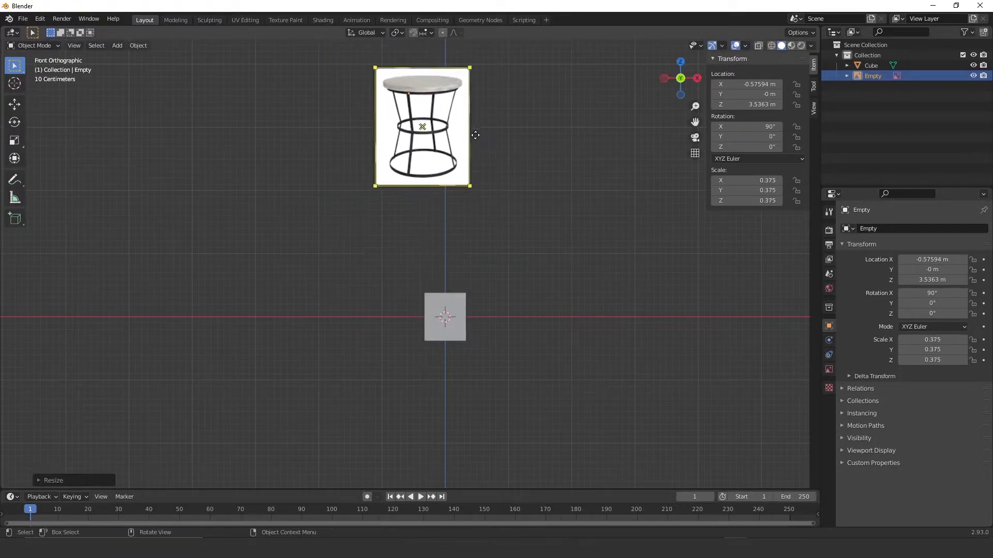
key(g)
click(499, 346)
Step: Scale the reference image down to about 0.206 and centre it on the cube at about X -0.122 m, Z 0.301 m
scroll(496, 354, up, 3)
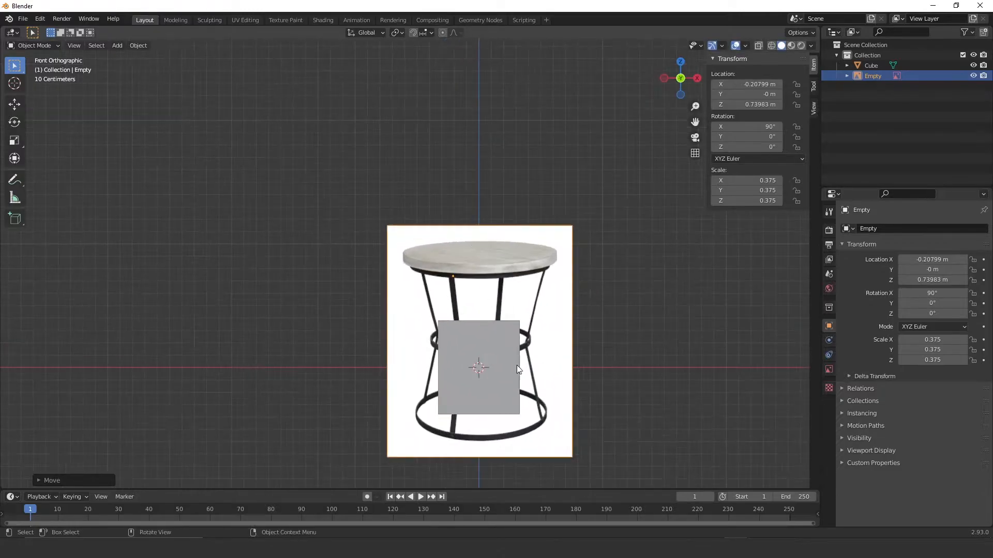
shift+middle_drag(516, 362, 460, 274)
scroll(444, 264, up, 3)
shift+middle_drag(497, 235, 482, 224)
key(s)
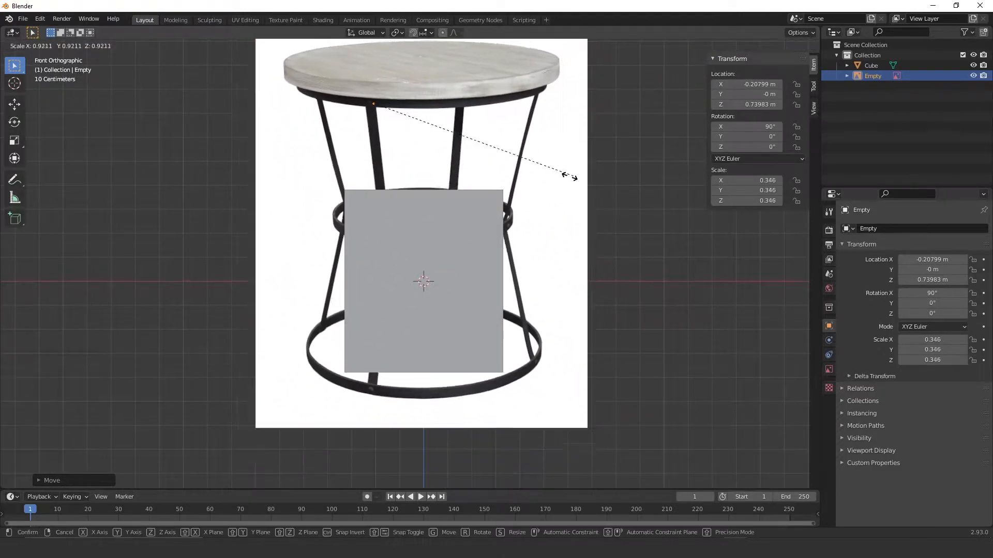
click(480, 171)
key(g)
click(478, 288)
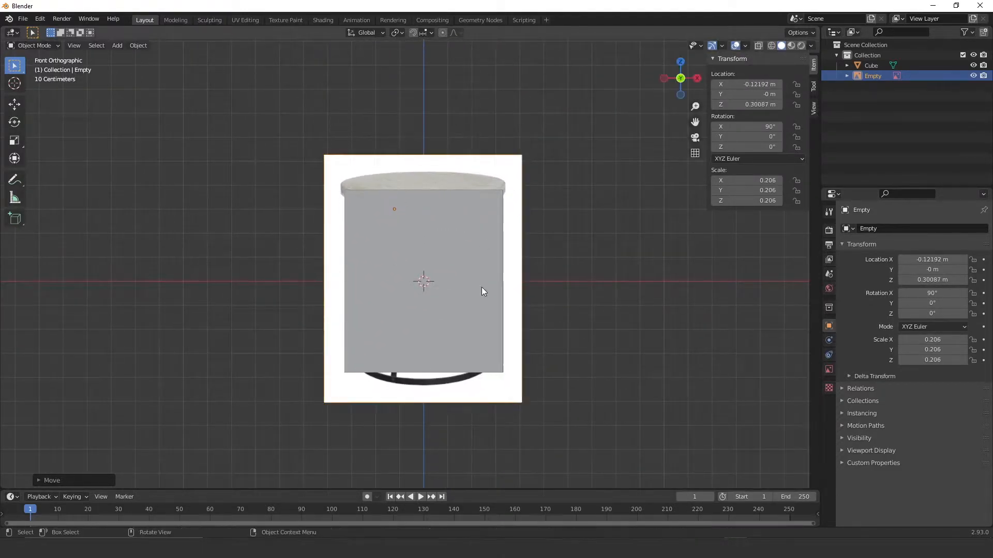
Step: Display the scene in wireframe and scale the reference image to about 0.197 so the tabletop matches the cube's width
key(alt+z)
scroll(476, 197, up, 1)
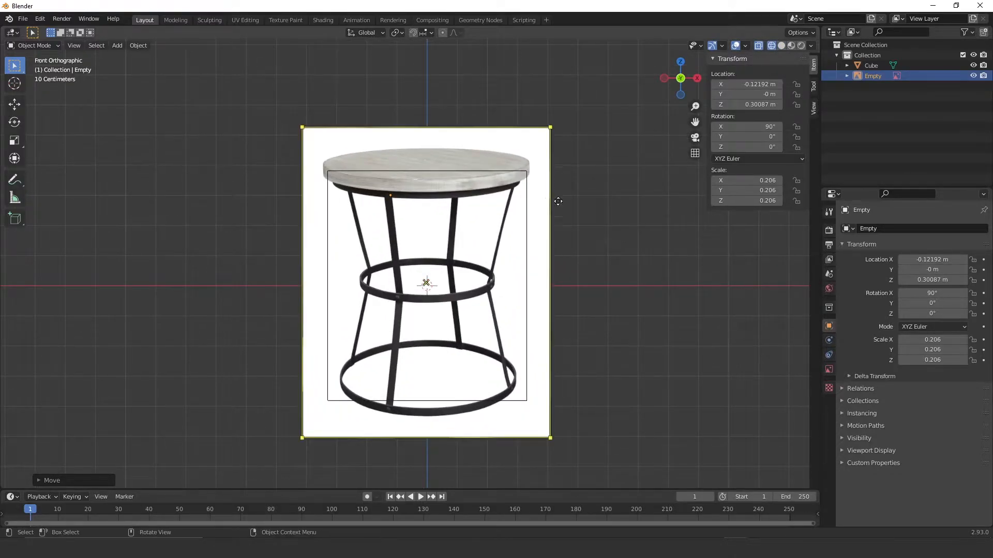
click(541, 202)
click(562, 206)
click(546, 215)
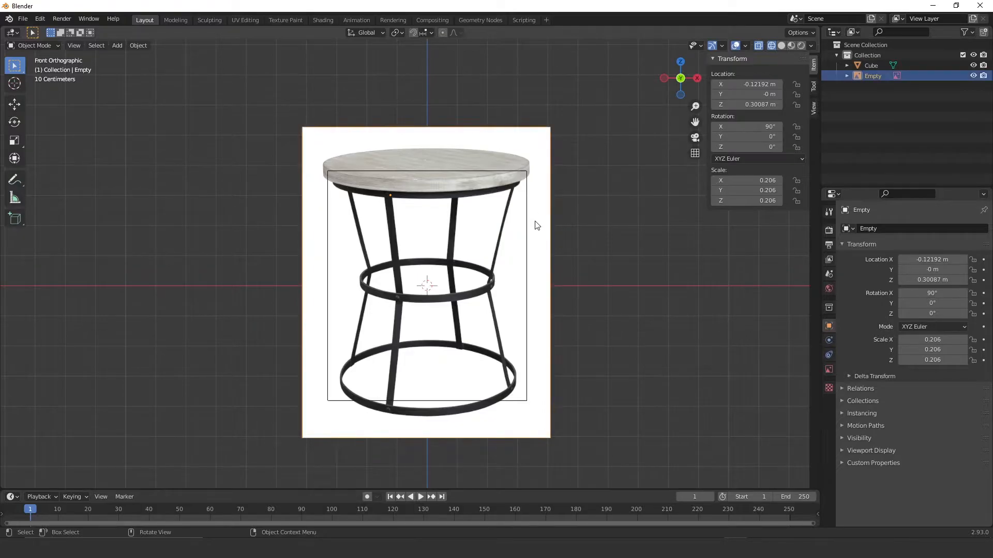
key(s)
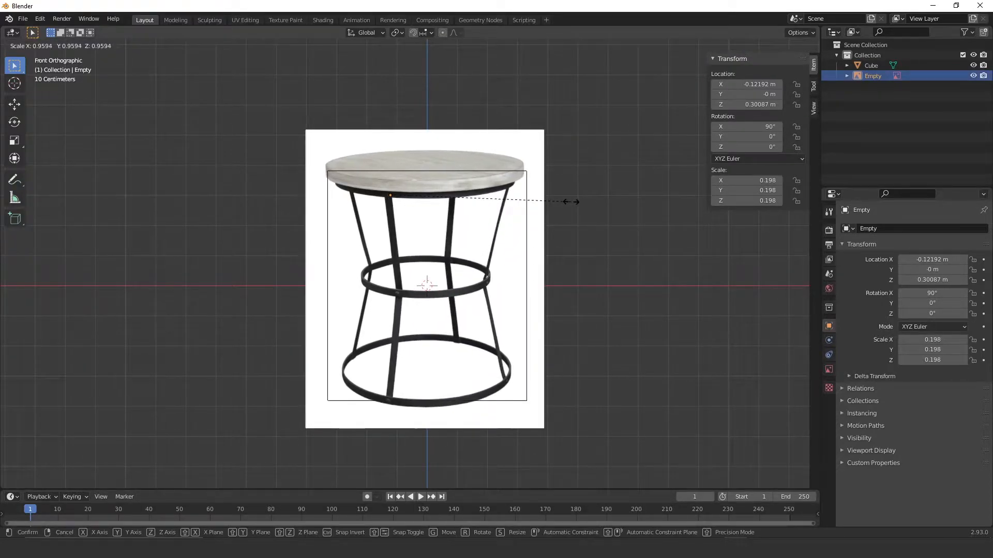
click(571, 203)
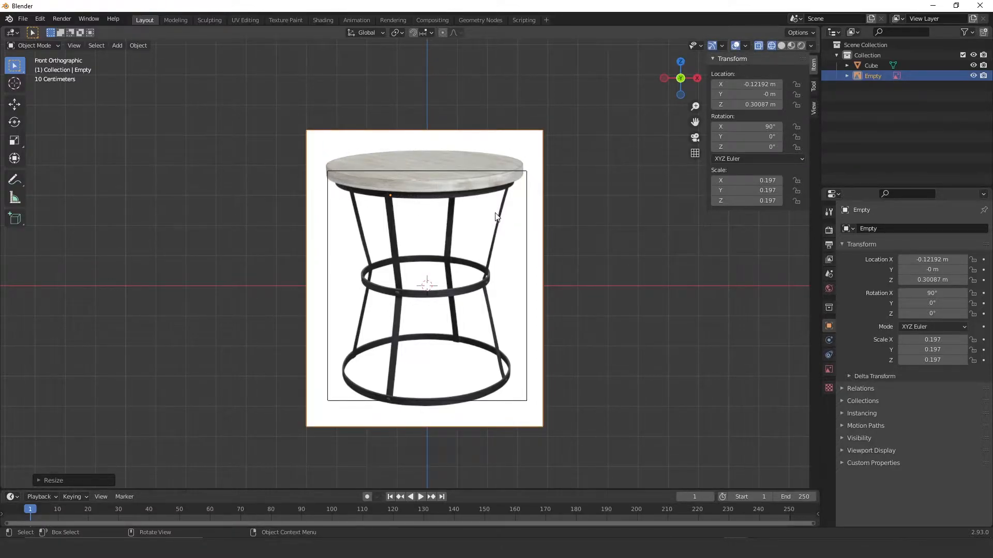
Step: Align the tabletop with the cube outline by moving the image to about X -0.114 m, Z 0.264 m and scaling it to about 0.198
key(g)
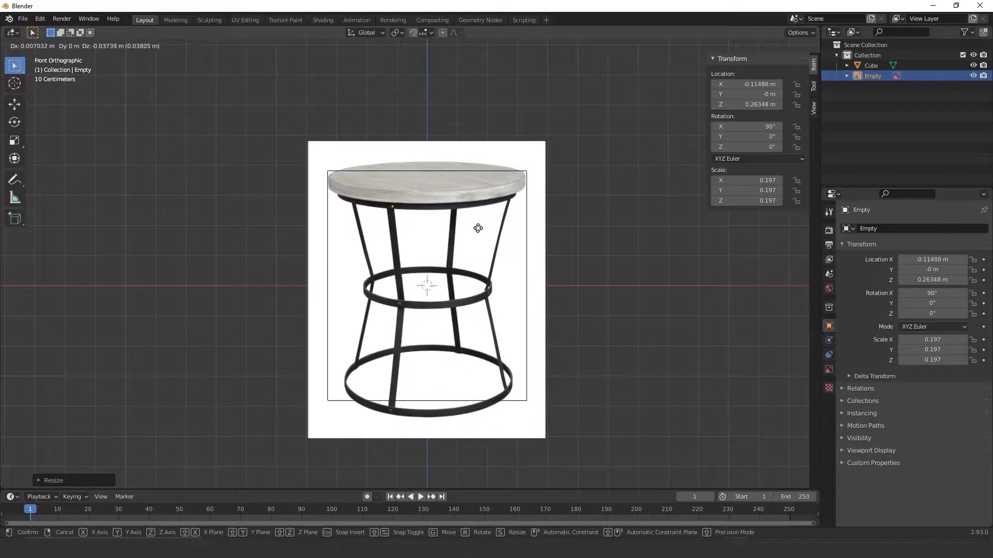
click(478, 233)
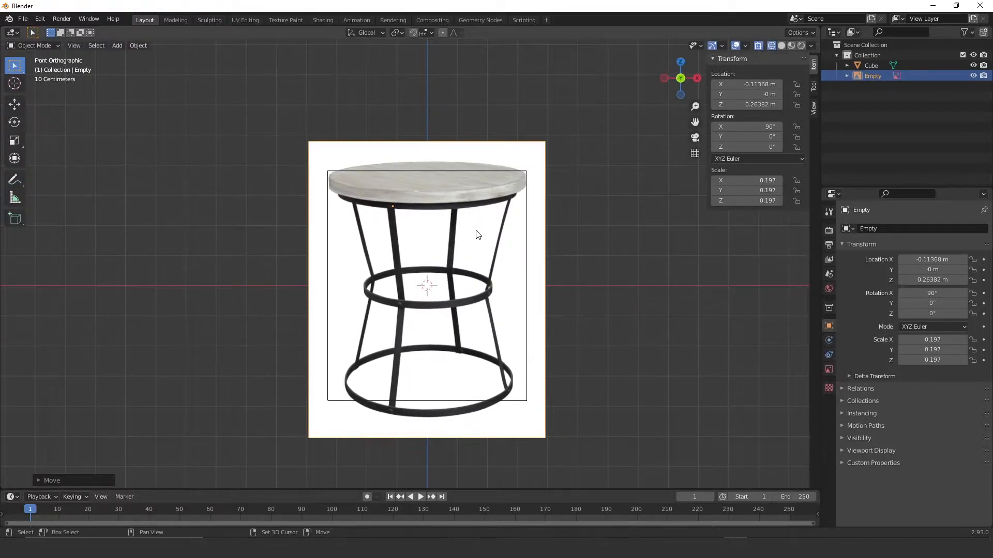
key(s)
click(556, 198)
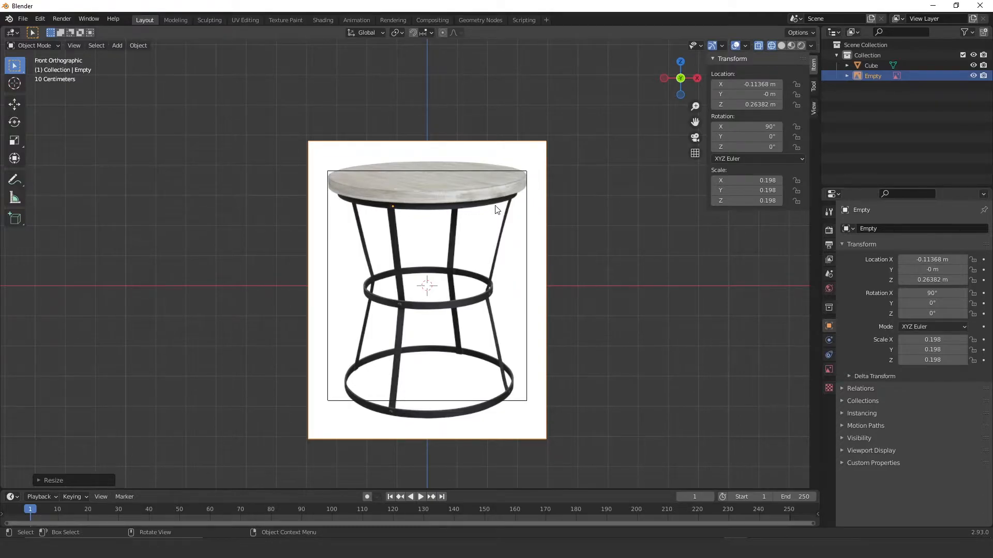
Step: Fine-tune the reference image against the cube outline by moving it to about X -0.11403 m, Z 0.26434 m and scaling it to about 0.199
key(g)
key(z)
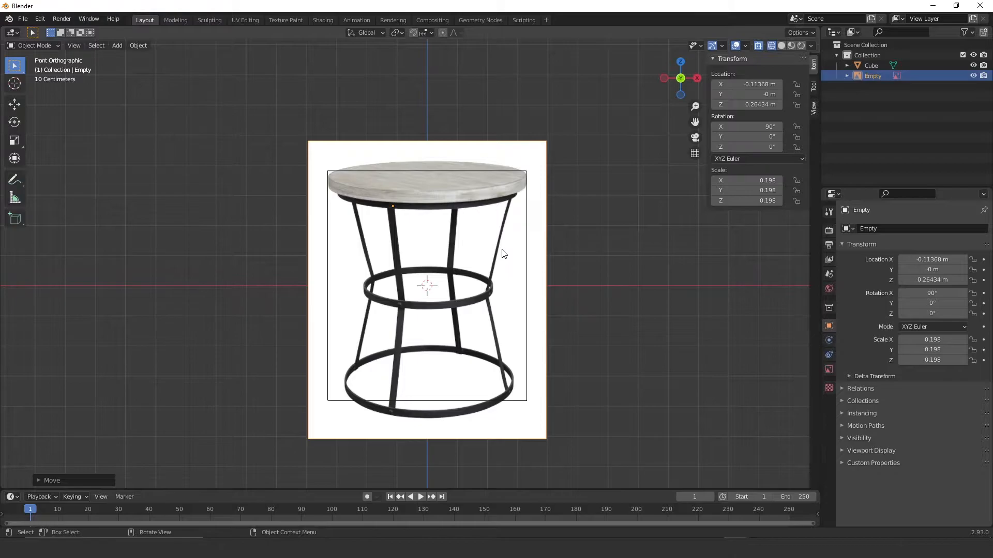
key(x)
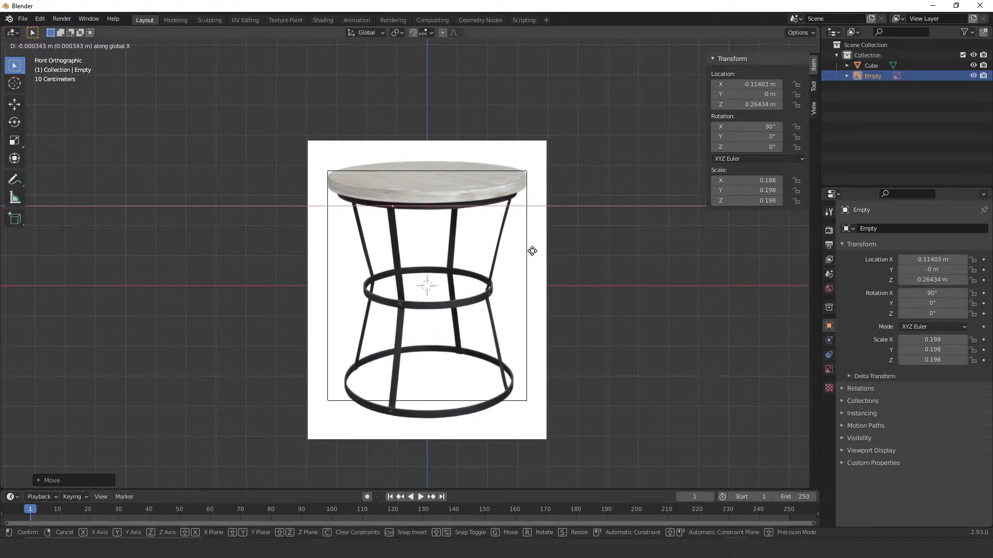
click(529, 252)
key(s)
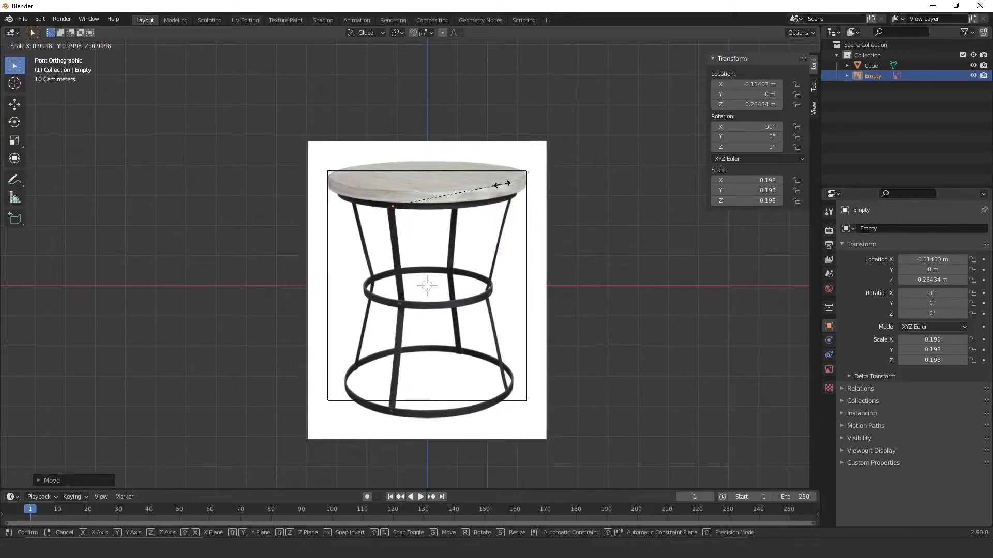
click(508, 188)
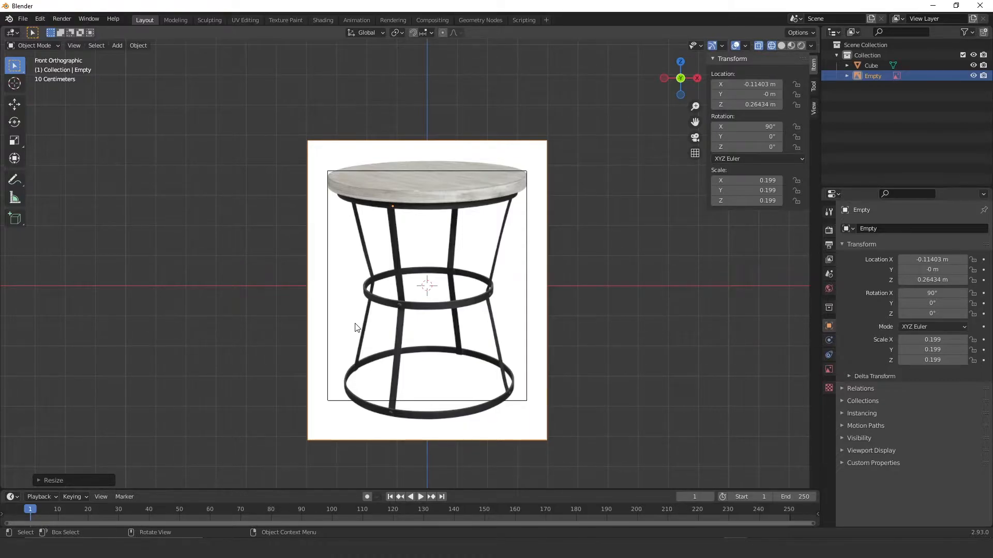
Step: Sketch annotation strokes over the tabletop, the middle and bottom rings and the legs in the reference image
click(30, 188)
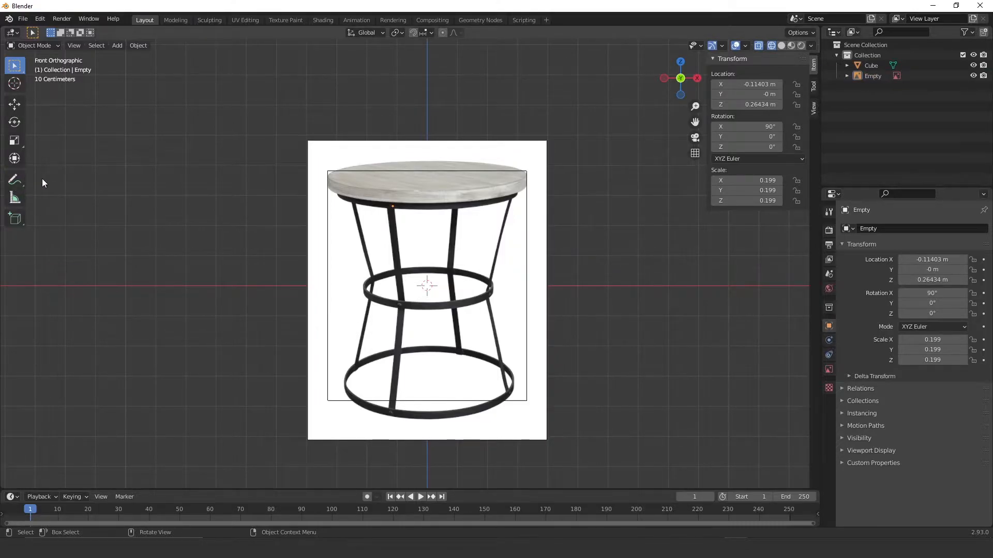
click(15, 179)
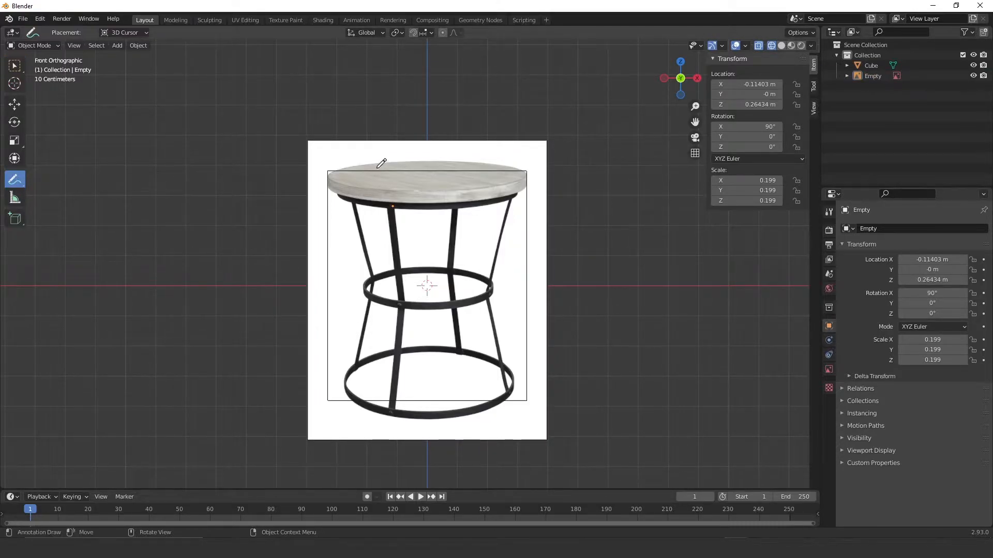
mouse_move(334, 171)
mouse_down()
mouse_move(437, 178)
mouse_move(523, 155)
mouse_move(360, 155)
mouse_move(329, 171)
mouse_up()
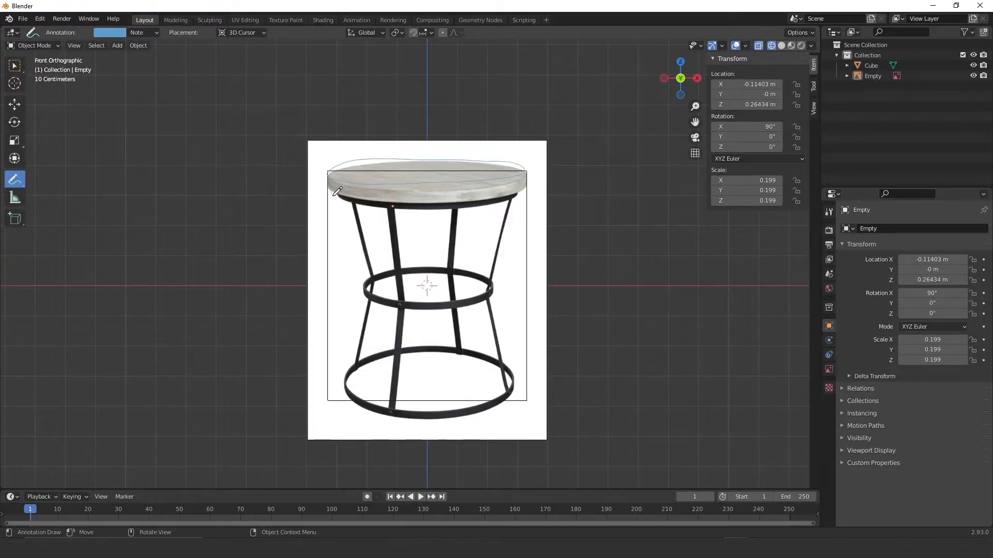
drag(330, 190, 528, 193)
mouse_move(366, 393)
mouse_down()
mouse_move(456, 400)
mouse_move(519, 359)
mouse_move(390, 347)
mouse_move(365, 377)
mouse_up()
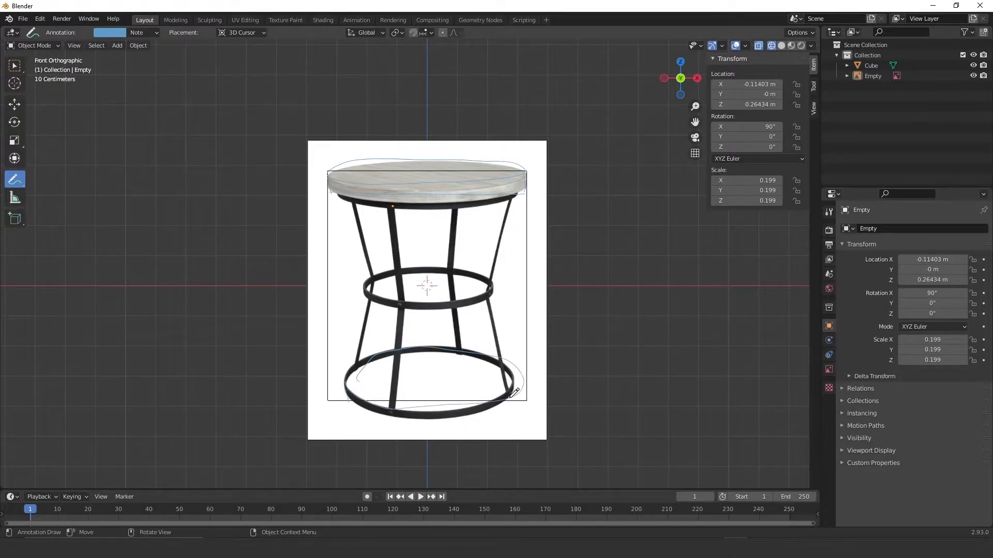
drag(361, 402, 522, 398)
mouse_move(368, 282)
mouse_down()
mouse_move(455, 301)
mouse_move(460, 260)
mouse_move(365, 287)
mouse_move(371, 297)
mouse_move(439, 305)
mouse_move(501, 280)
mouse_up()
drag(357, 203, 377, 267)
drag(371, 304, 363, 364)
mouse_move(390, 206)
mouse_down()
mouse_move(409, 304)
mouse_move(401, 387)
mouse_move(364, 324)
mouse_move(346, 195)
mouse_up()
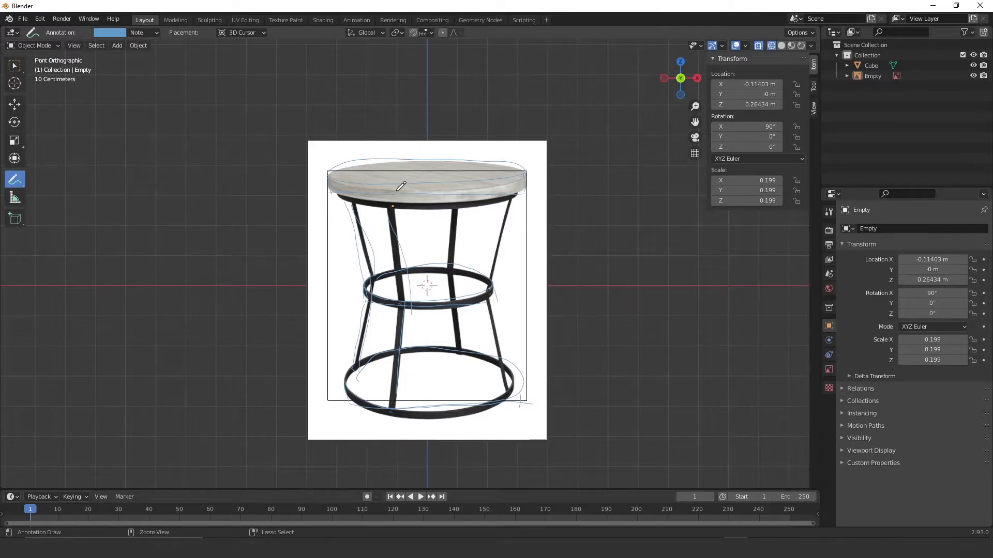
Step: Undo all the annotation strokes drawn over the reference image
key(ctrl+z)
key(ctrl+z)
key(ctrl+z)
key(ctrl+z)
key(ctrl+z)
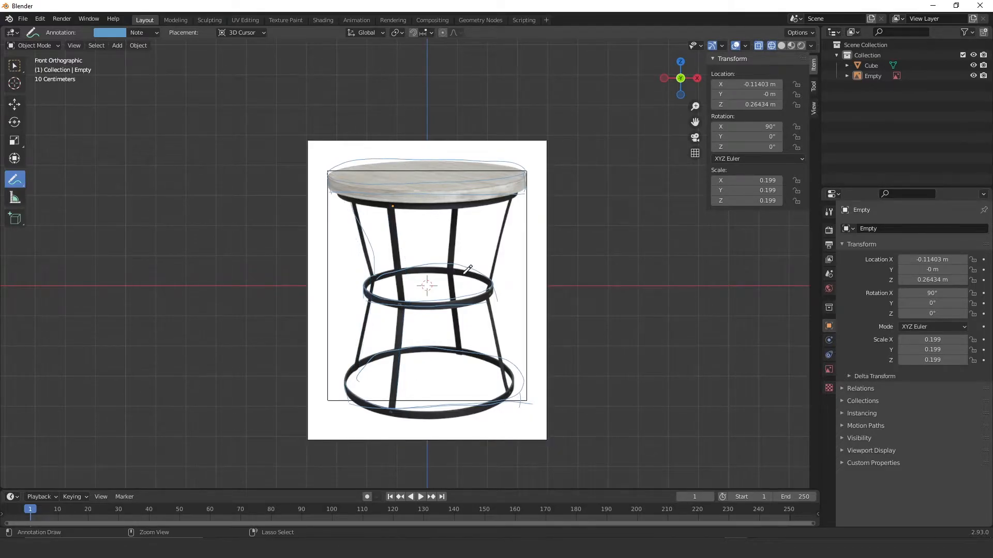
key(ctrl+z)
key(ctrl+z)
key(ctrl+z)
key(ctrl+z)
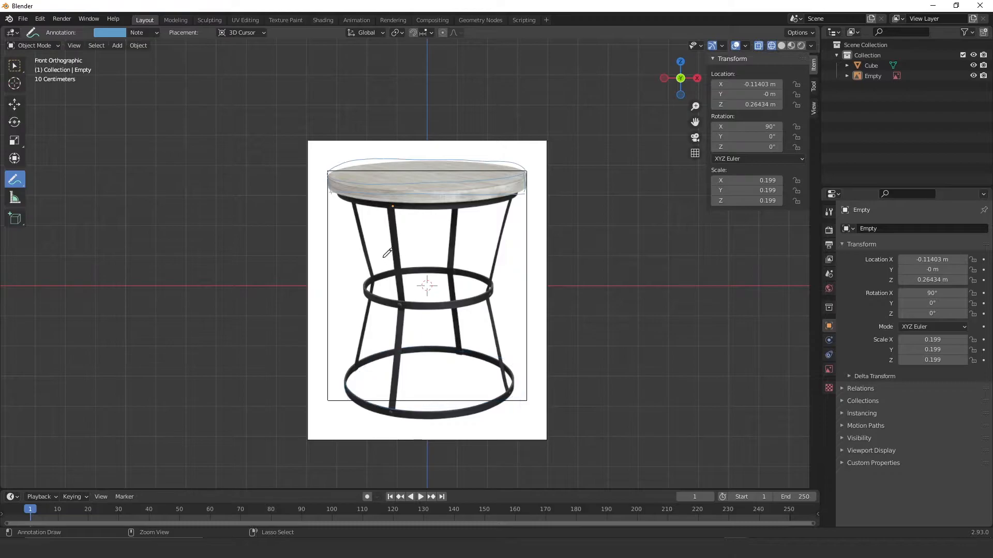
key(ctrl+z)
key(ctrl+z)
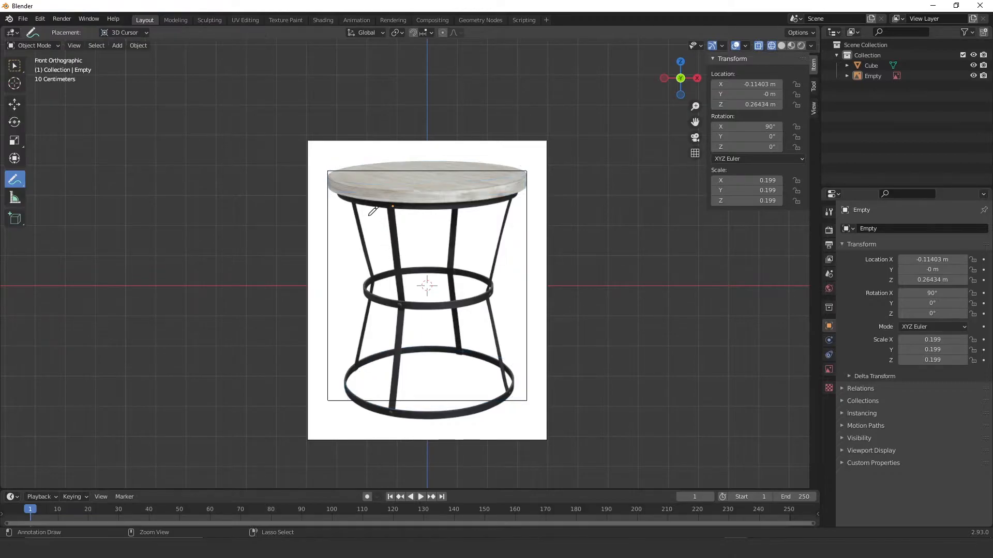
Step: Add a mesh cylinder at the world origin for the tabletop, with the Move tool active
click(14, 104)
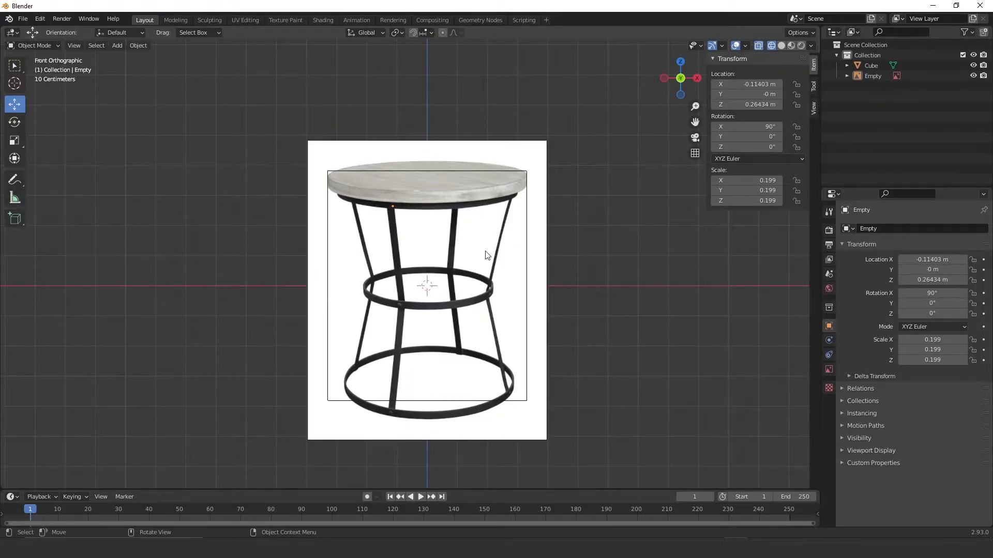
key(shift+a)
mouse_move(474, 166)
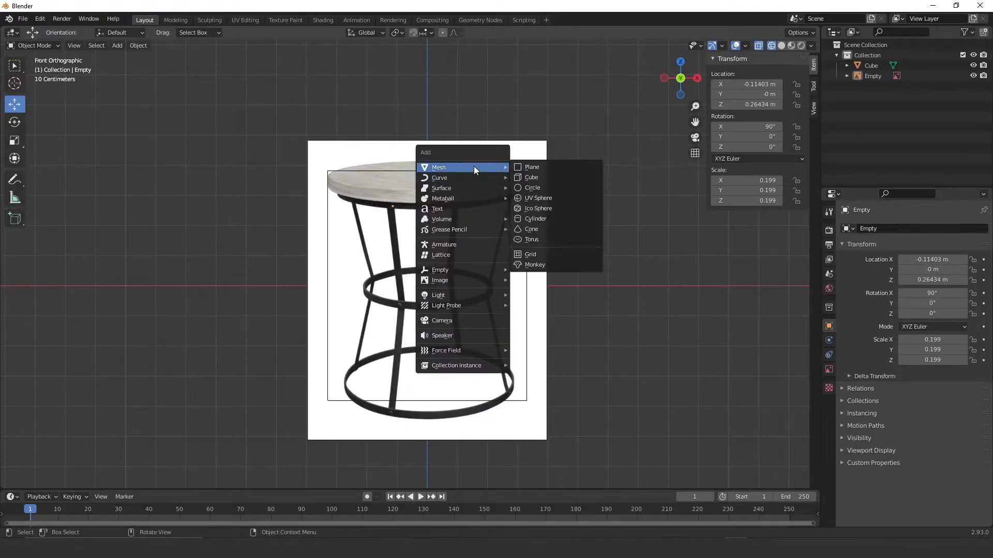
click(549, 219)
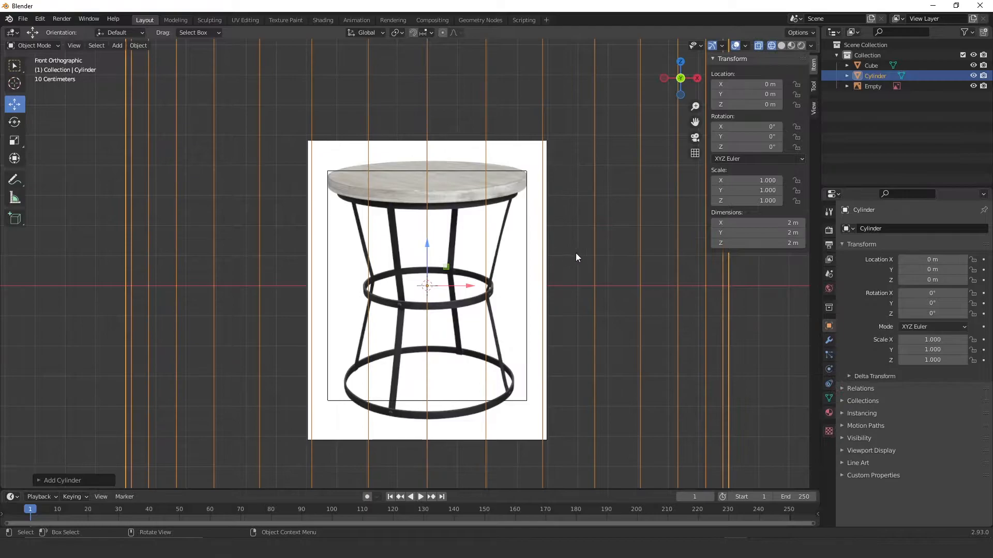
Step: Scale the cylinder uniformly to about 0.332 to match the cube's width and raise it to about Z 0.049 m, level with the cube's top
scroll(581, 216, down, 3)
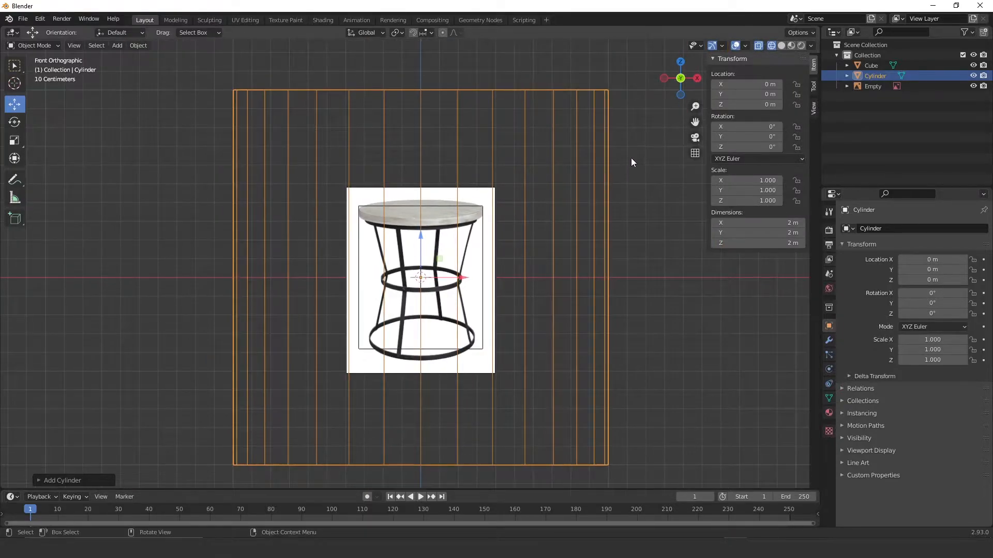
key(s)
click(488, 233)
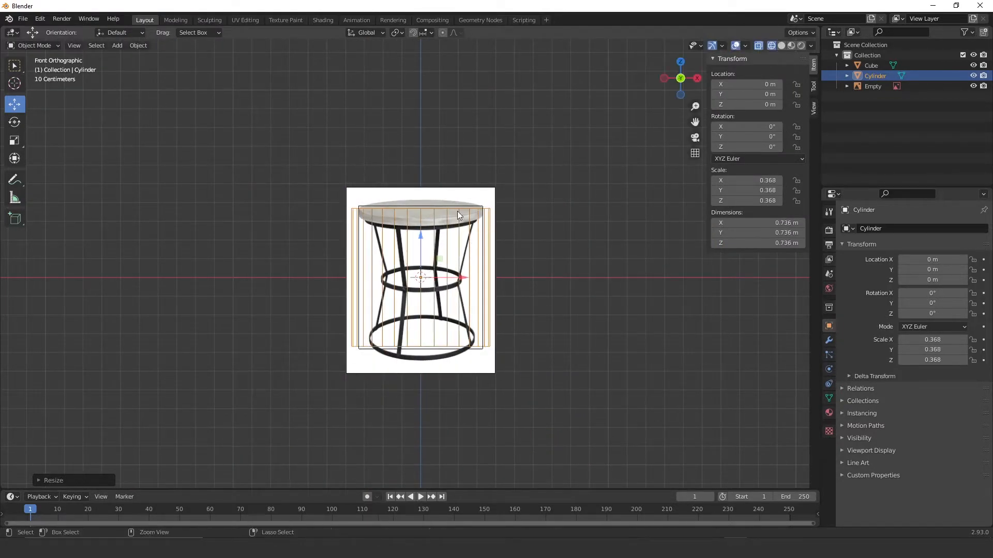
scroll(520, 142, up, 5)
key(s)
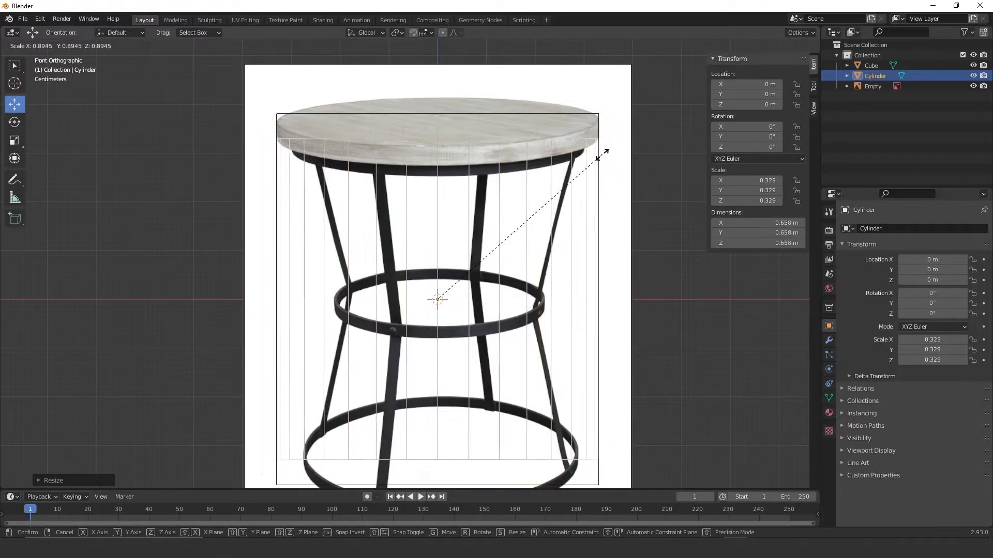
click(605, 155)
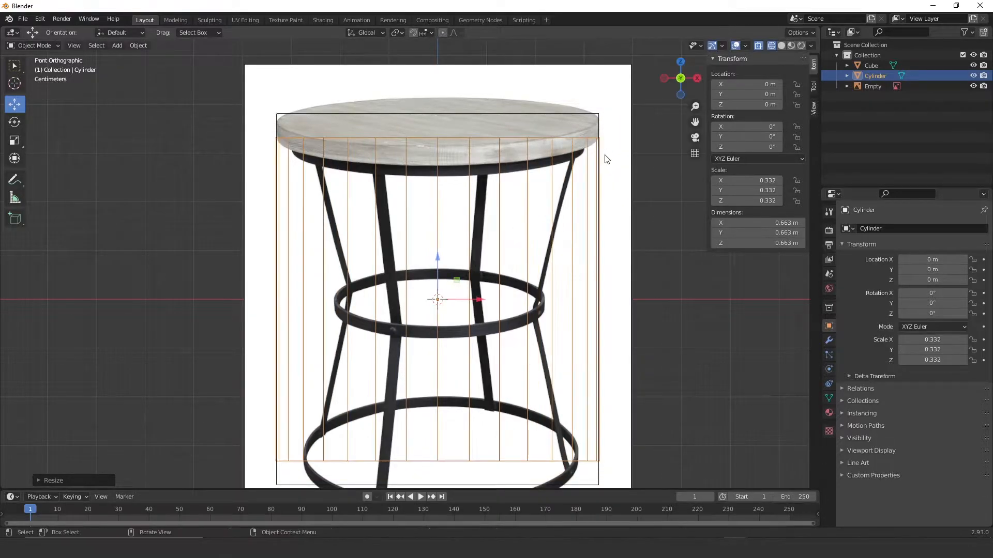
scroll(436, 261, down, 1)
drag(431, 257, 434, 237)
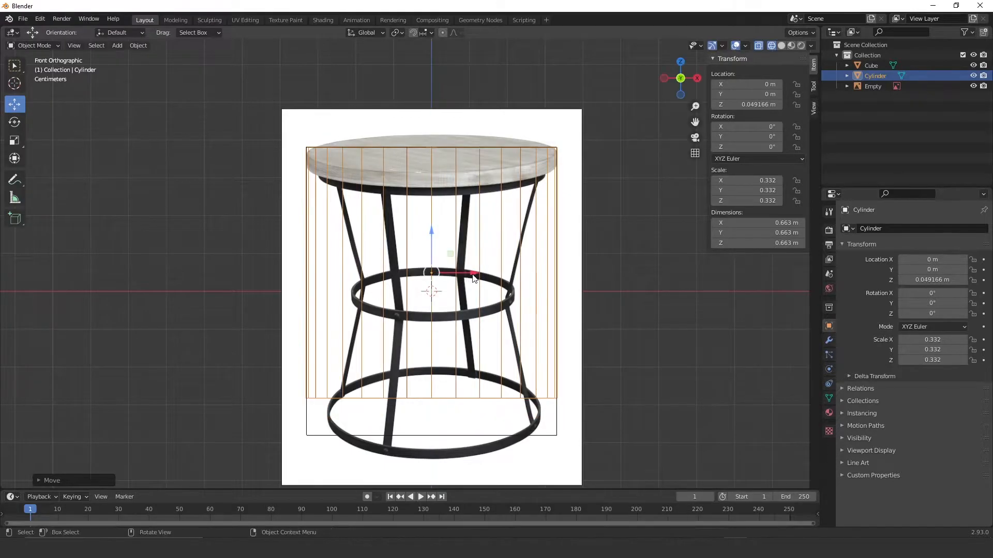
Step: In Edit Mode, raise the cylinder's bottom vertices along Z to about local Z 0.890, leaving a thin disc
key(Tab)
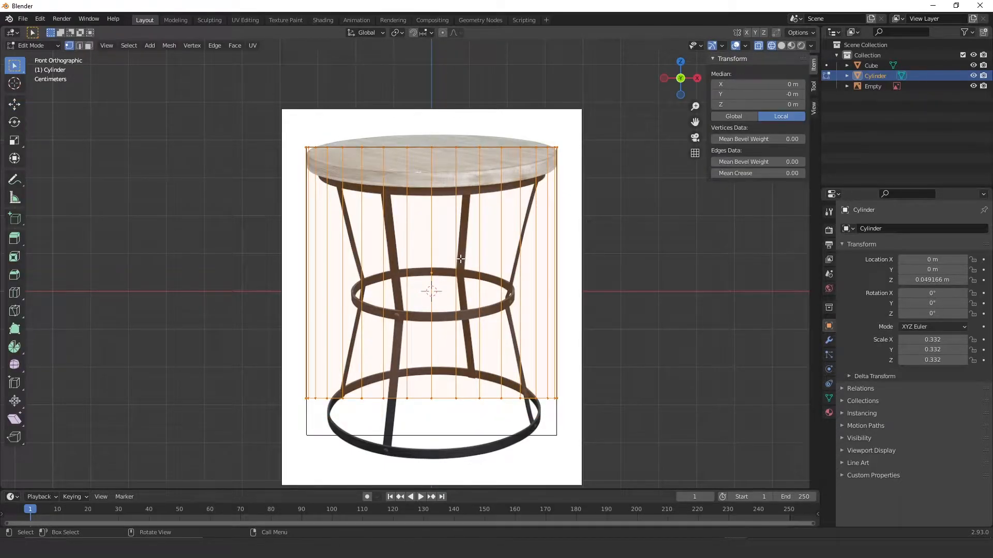
drag(246, 361, 635, 467)
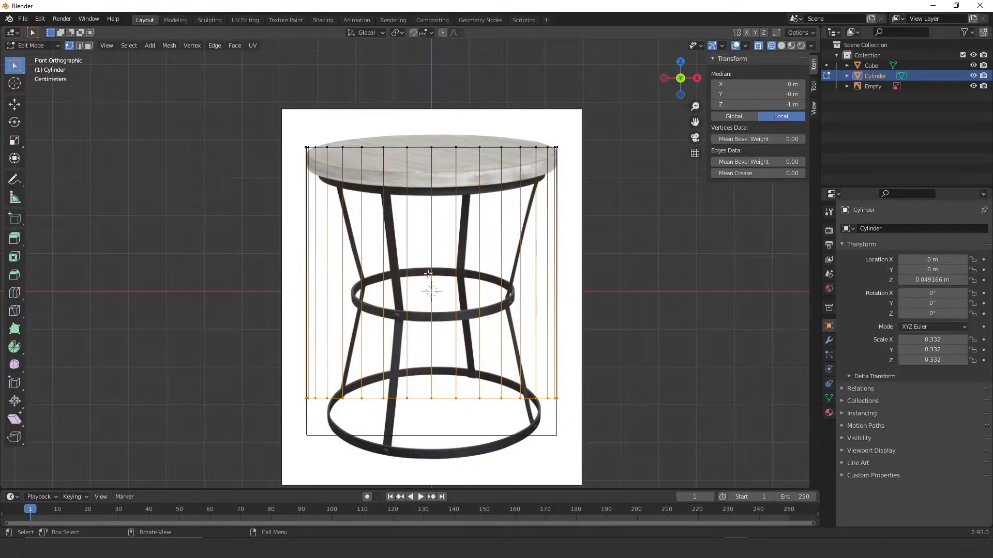
key(g)
key(z)
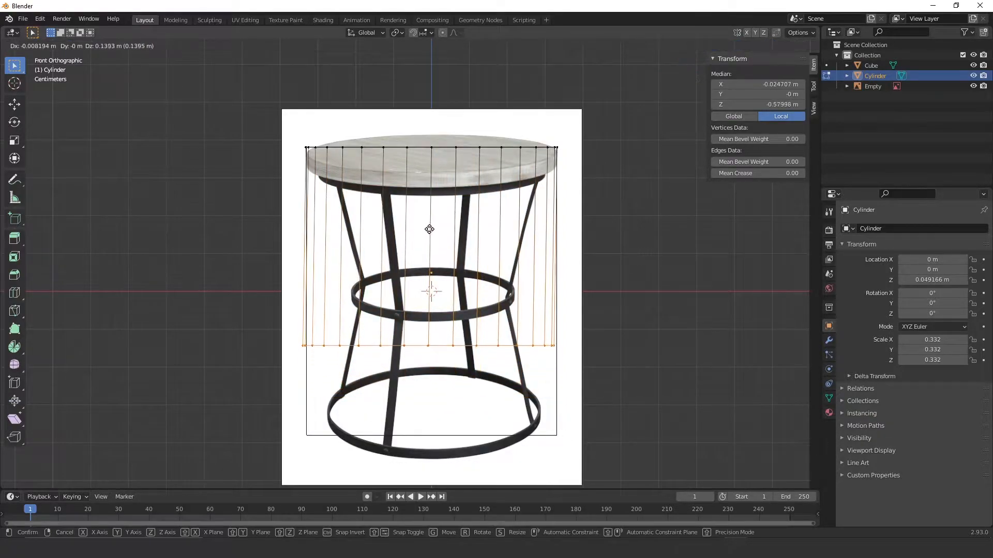
click(467, 45)
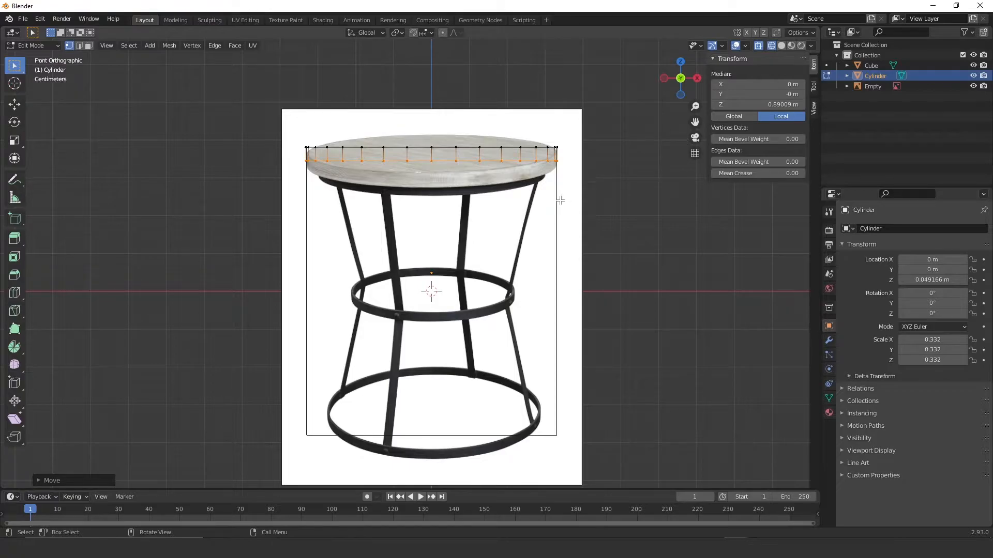
Step: Lower the whole disc mesh along Z to about local Z 0.748, level with the front edge of the pictured tabletop
key(a)
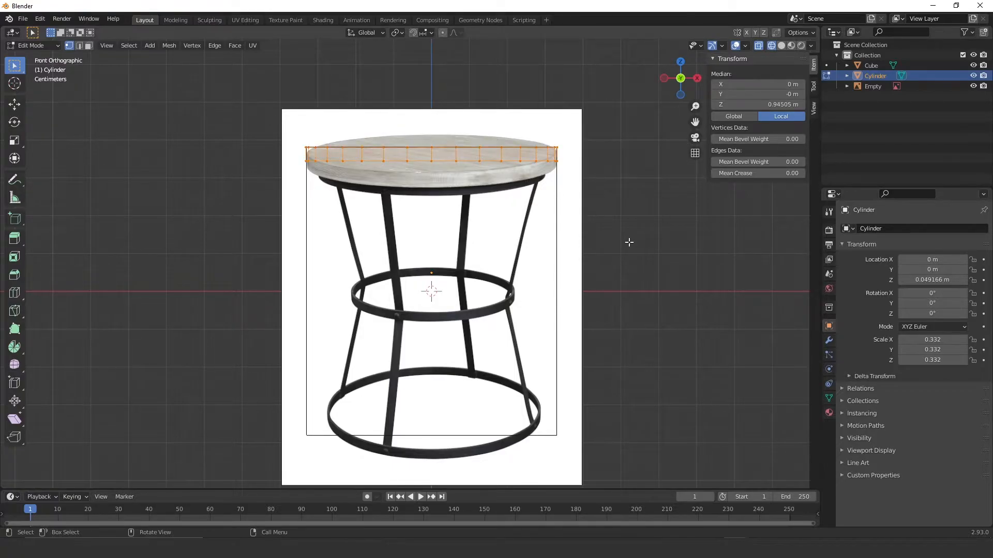
key(g)
key(x)
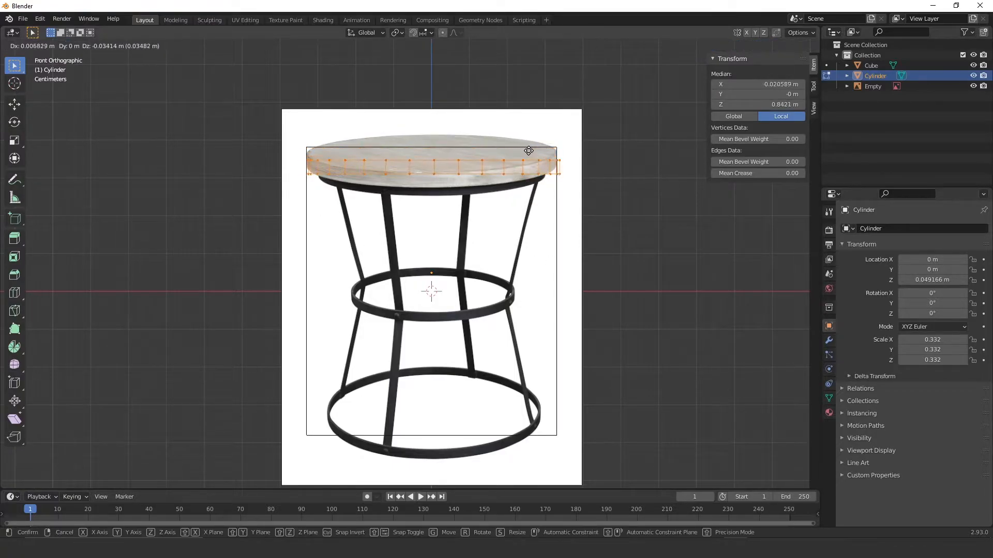
key(z)
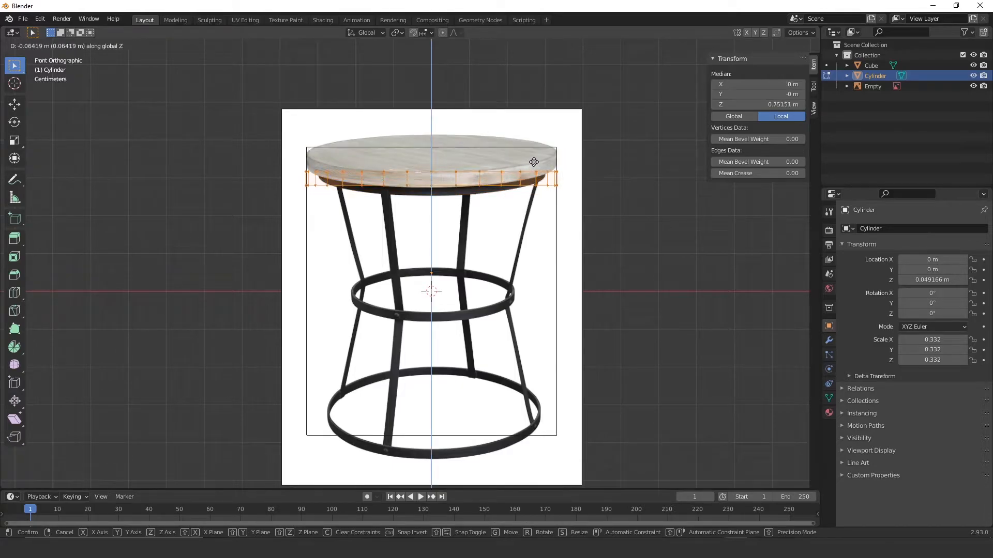
click(533, 162)
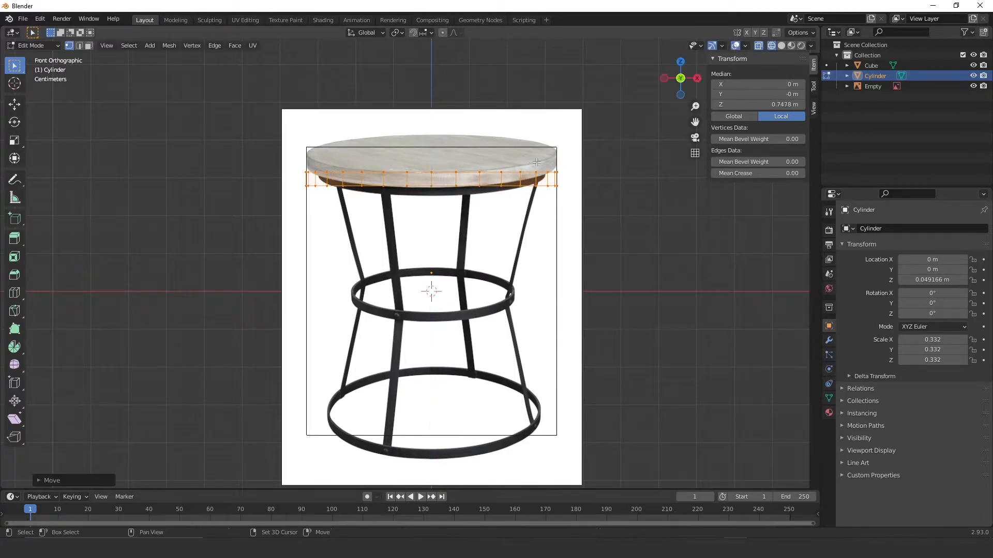
Step: Lower the disc's bottom vertices along Z to about local Z 0.682 to match the pictured tabletop's thickness
ctrl+middle_drag(459, 157, 453, 198)
drag(196, 210, 693, 146)
scroll(398, 151, up, 3)
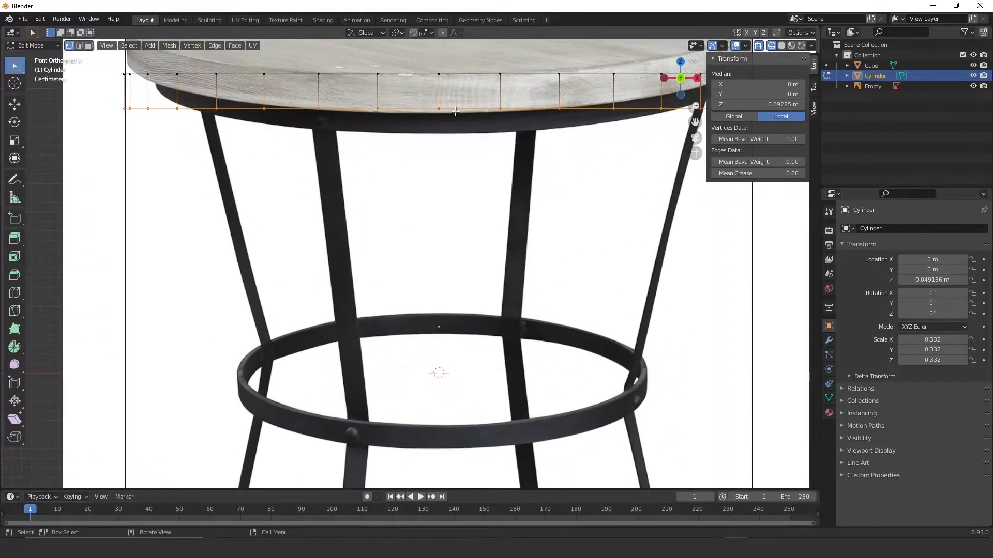
scroll(398, 151, down, 1)
key(z)
key(Escape)
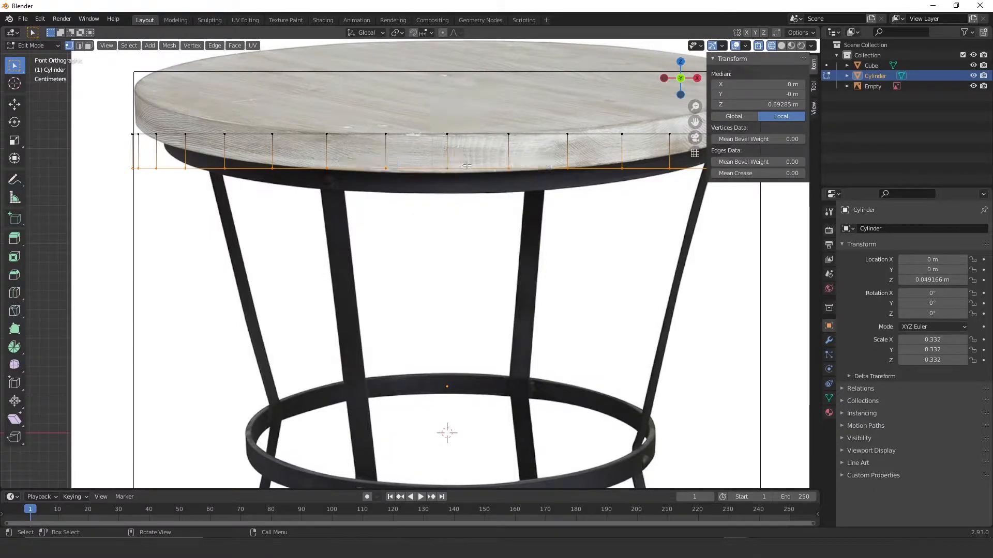
key(g)
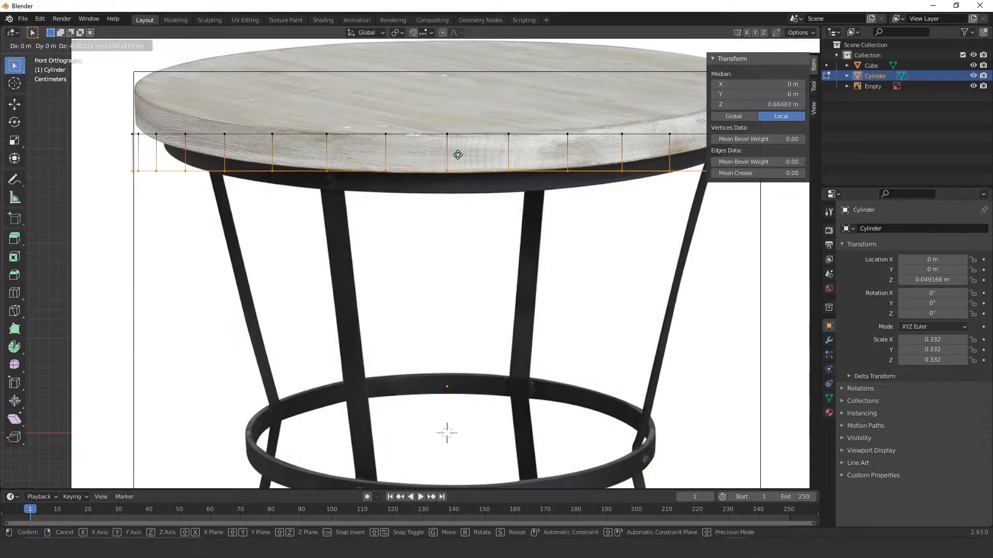
key(z)
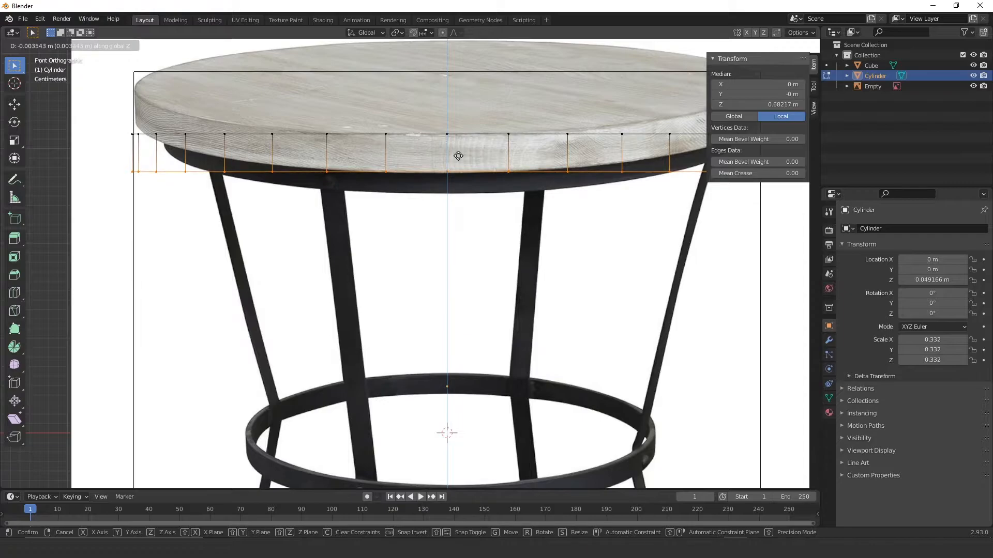
click(460, 163)
Step: Select the entire disc mesh and raise it along Z to about local Z 0.834, over the side edges of the pictured tabletop
ctrl+middle_drag(460, 163, 449, 231)
drag(228, 176, 647, 293)
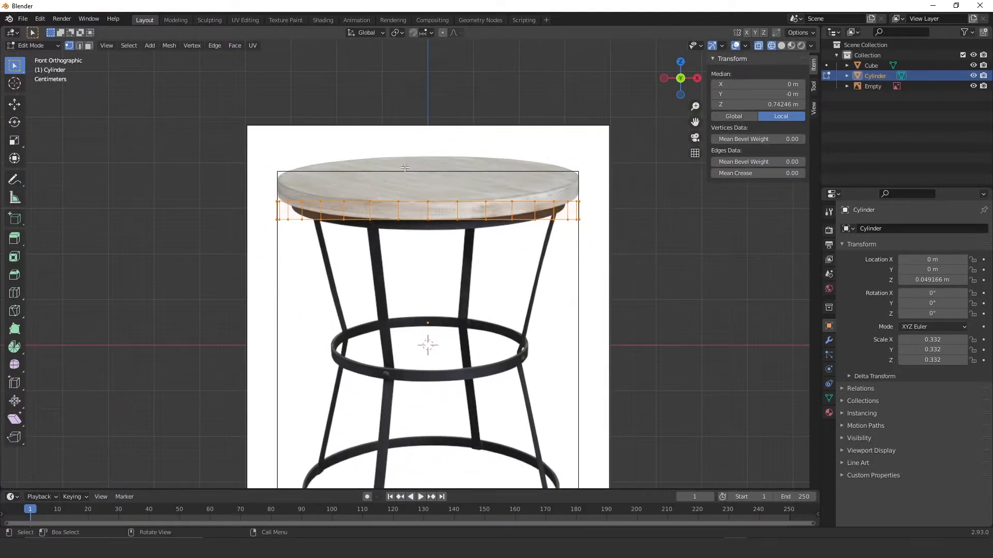
key(g)
key(z)
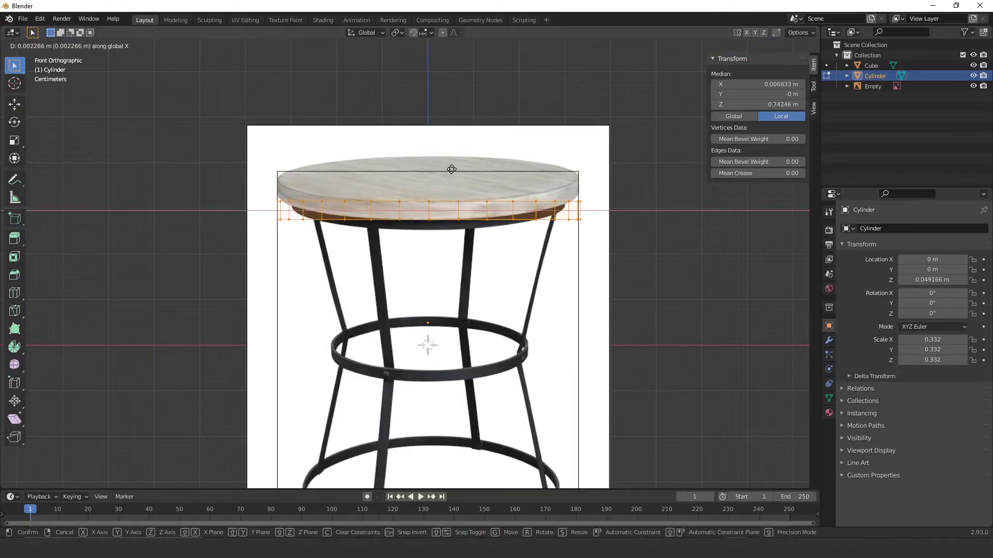
click(453, 171)
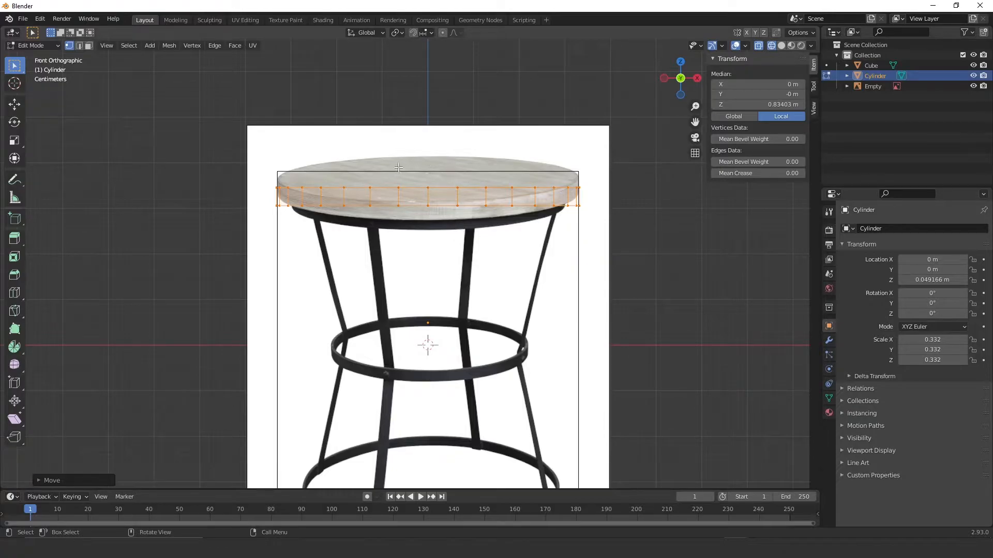
Step: In Object Mode, duplicate the tabletop disc and lower the copy along Z to about Z -0.331 m, over the pictured middle ring
key(Tab)
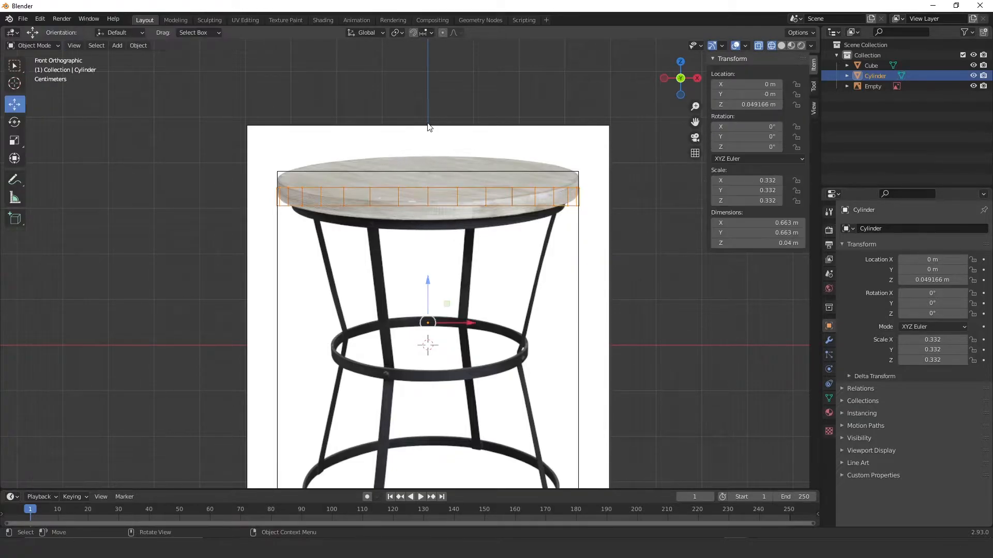
middle_drag(520, 169, 499, 230)
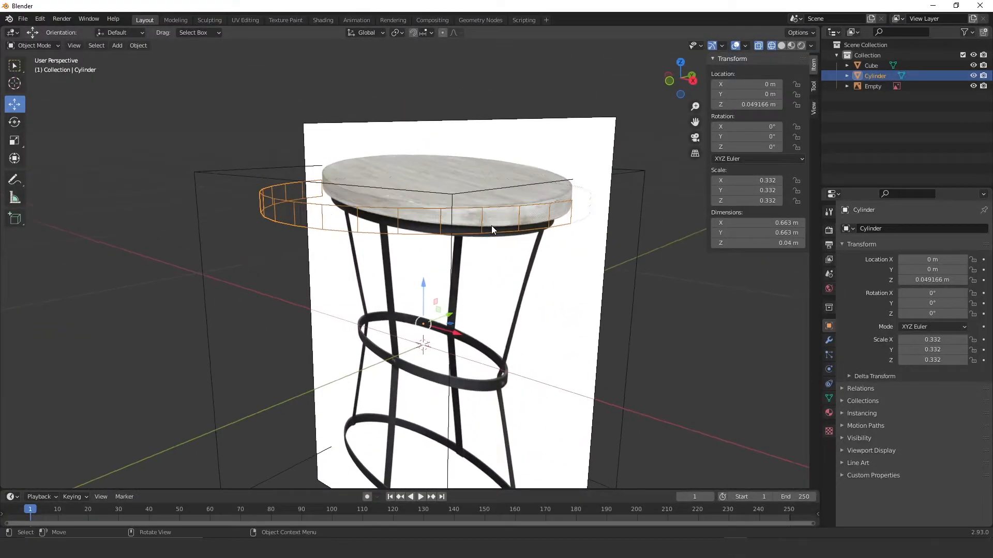
key(KP_1)
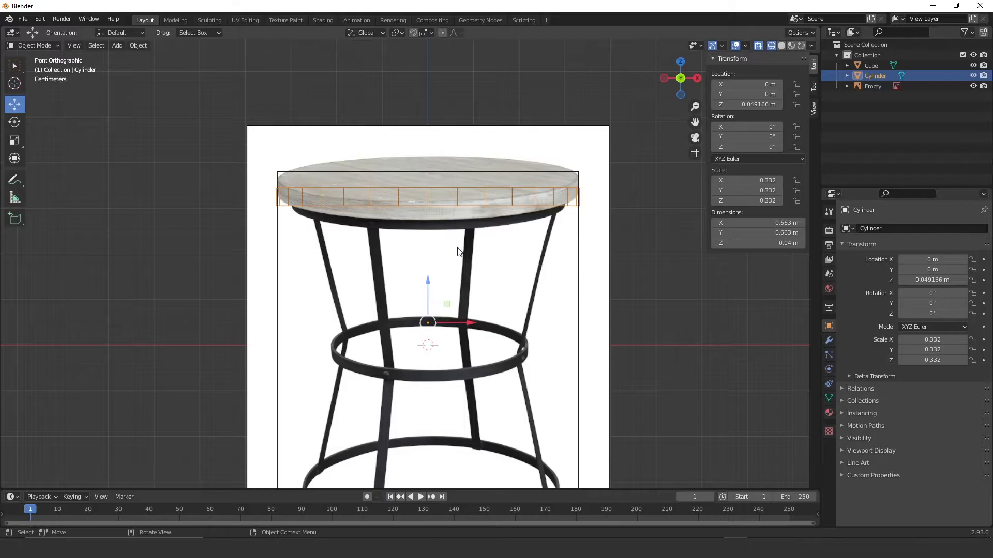
click(488, 188)
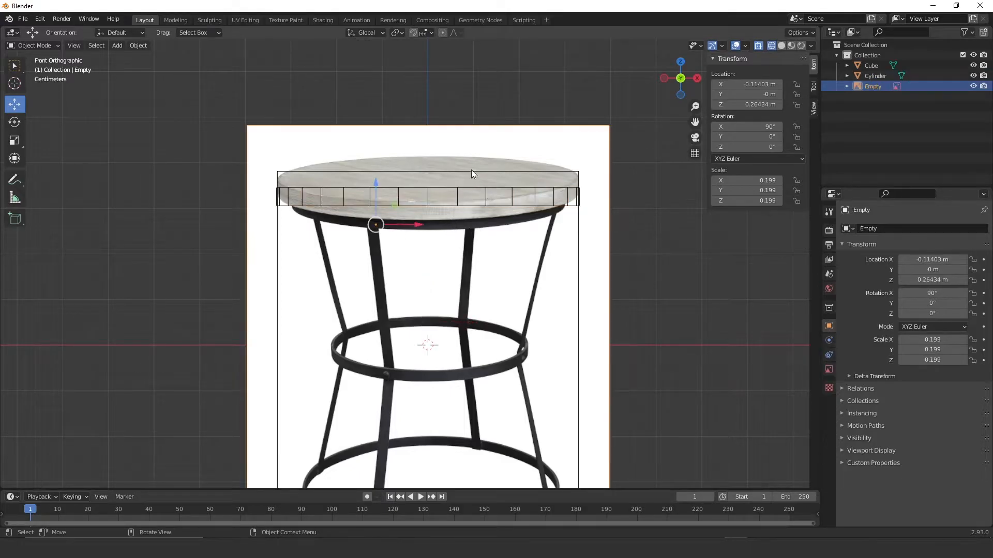
scroll(473, 172, down, 2)
shift+middle_drag(469, 162, 473, 133)
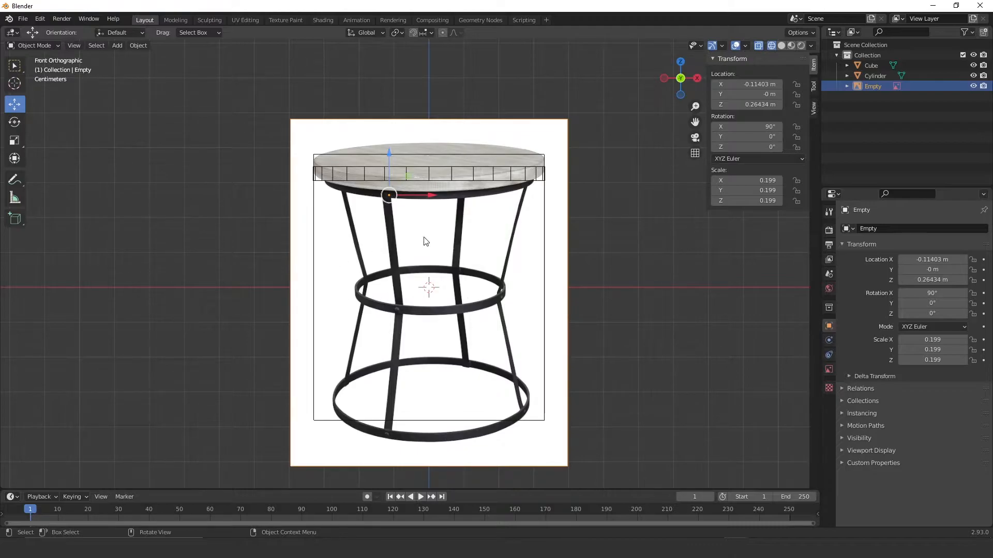
click(431, 173)
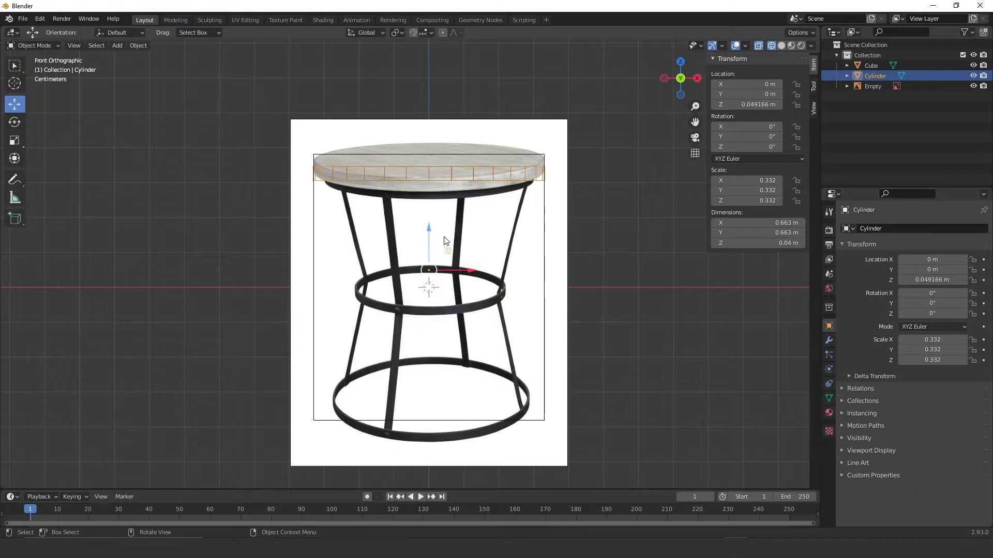
key(shift+d)
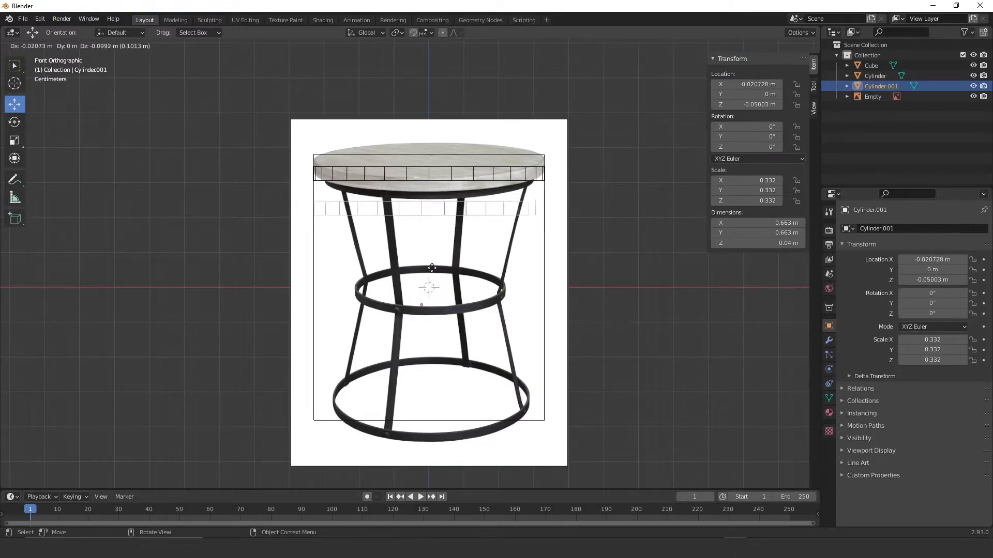
key(z)
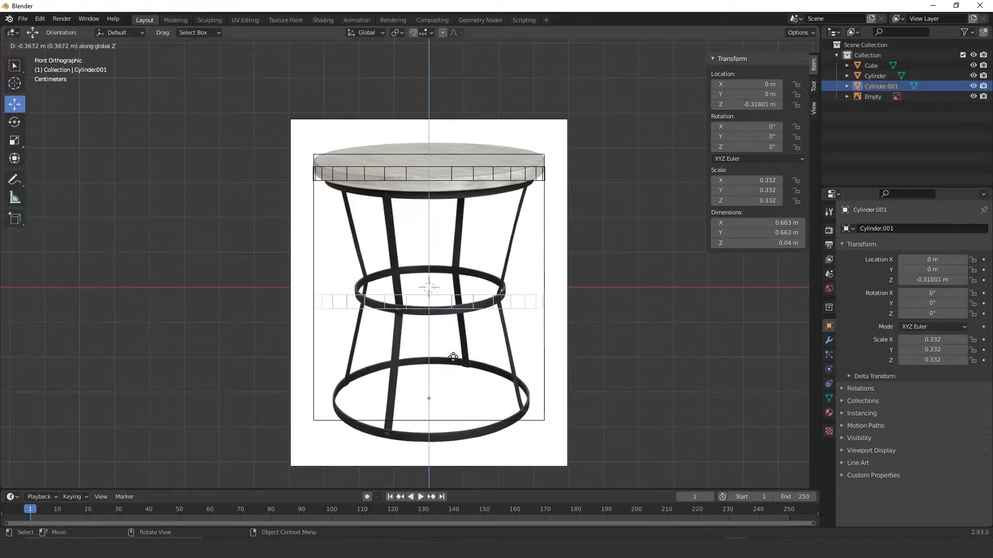
click(458, 365)
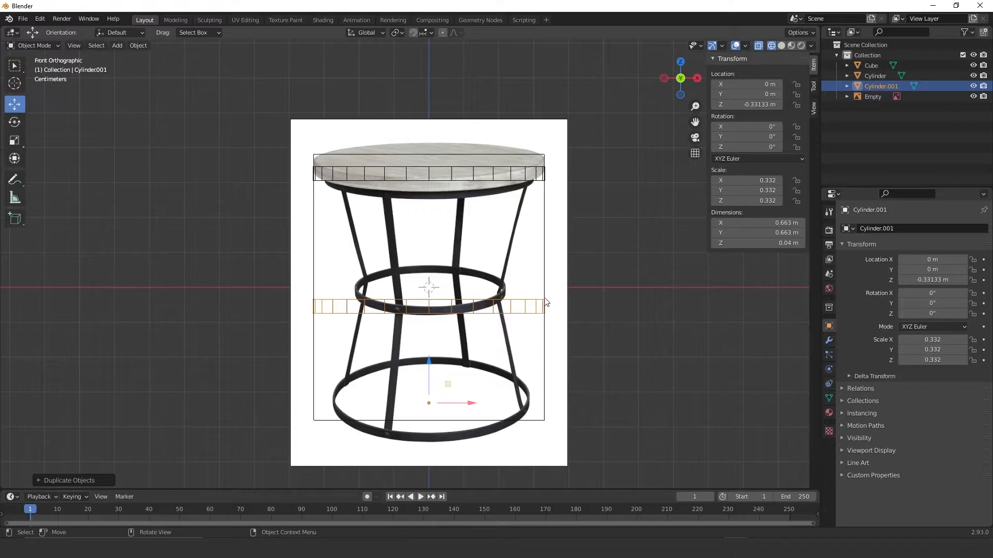
Step: Set the duplicated disc's origin to its center of mass (surface)
scroll(581, 267, up, 2)
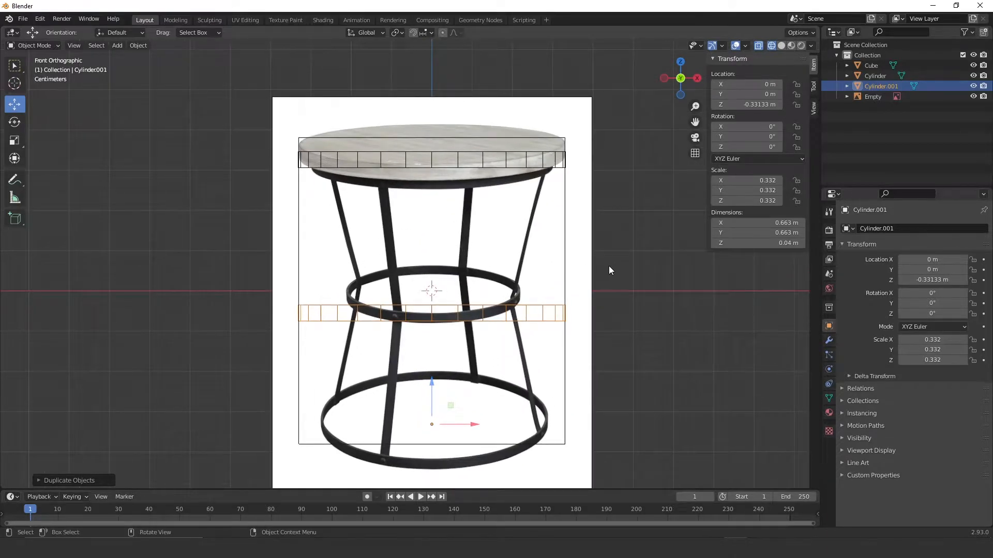
key(s)
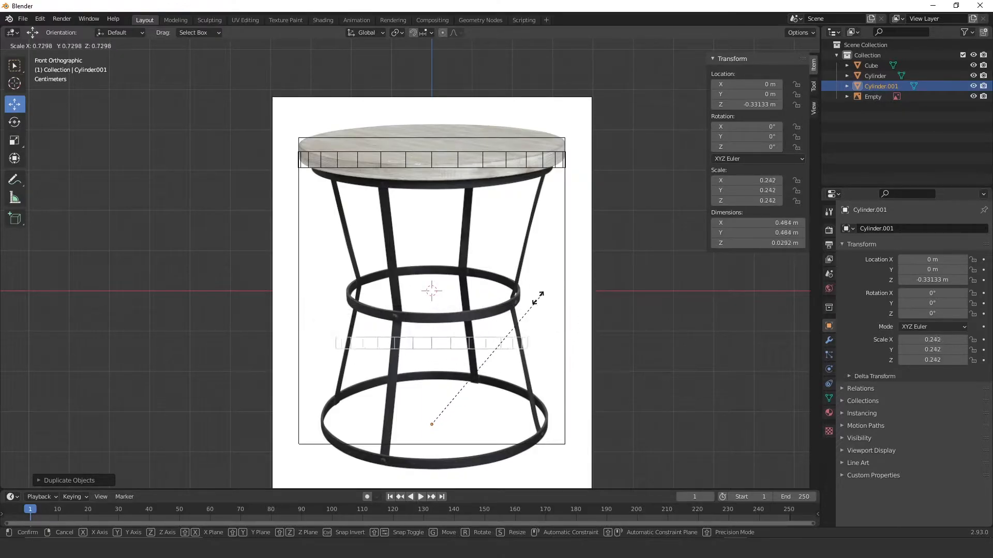
right_click(573, 270)
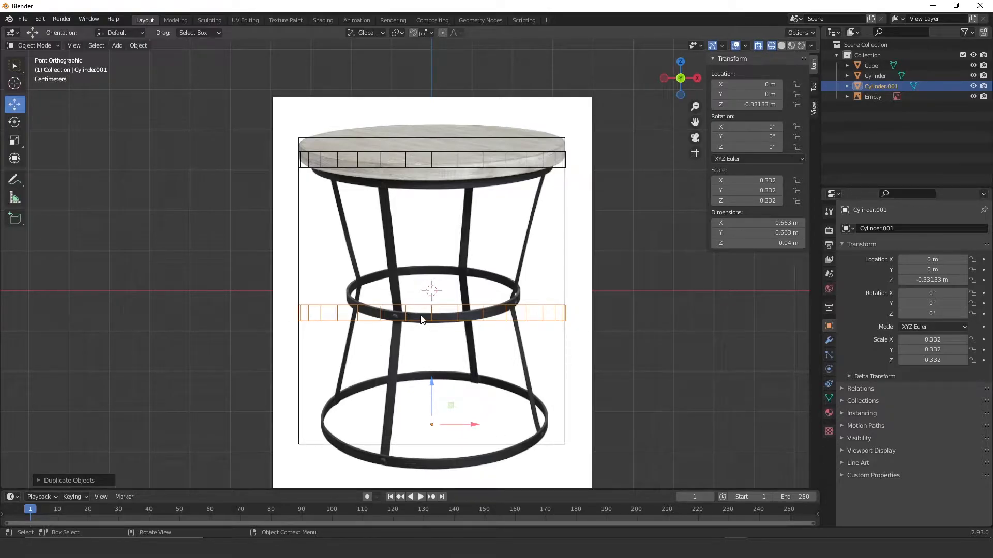
right_click(478, 313)
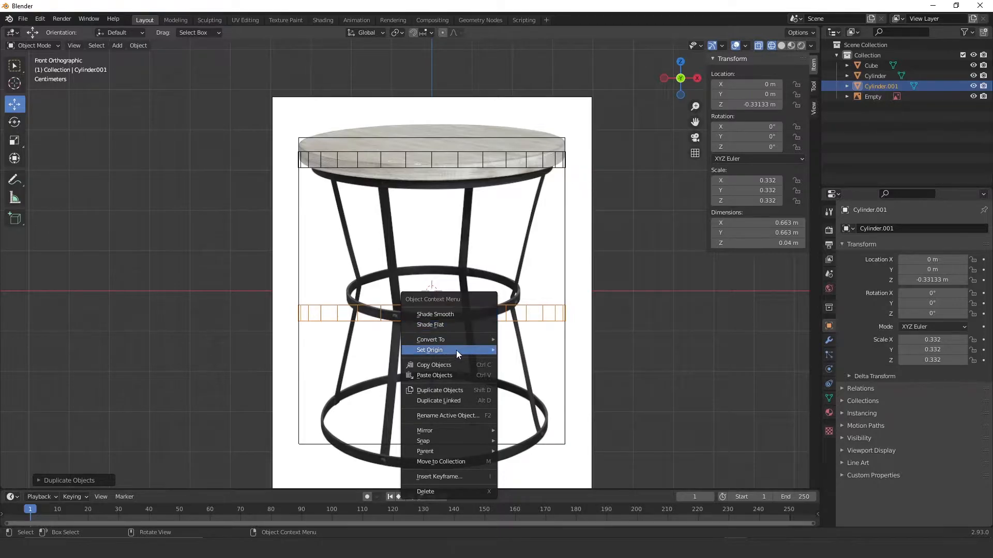
mouse_move(445, 344)
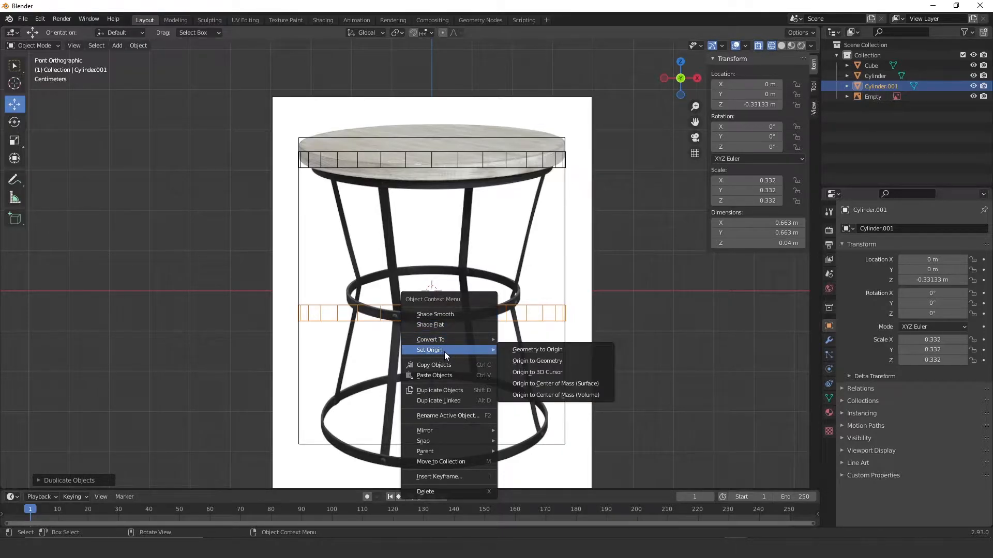
click(558, 383)
Step: Scale the duplicated disc to about 0.435 m across and raise it to about Z -0.003 m, matching the pictured middle ring's width
key(s)
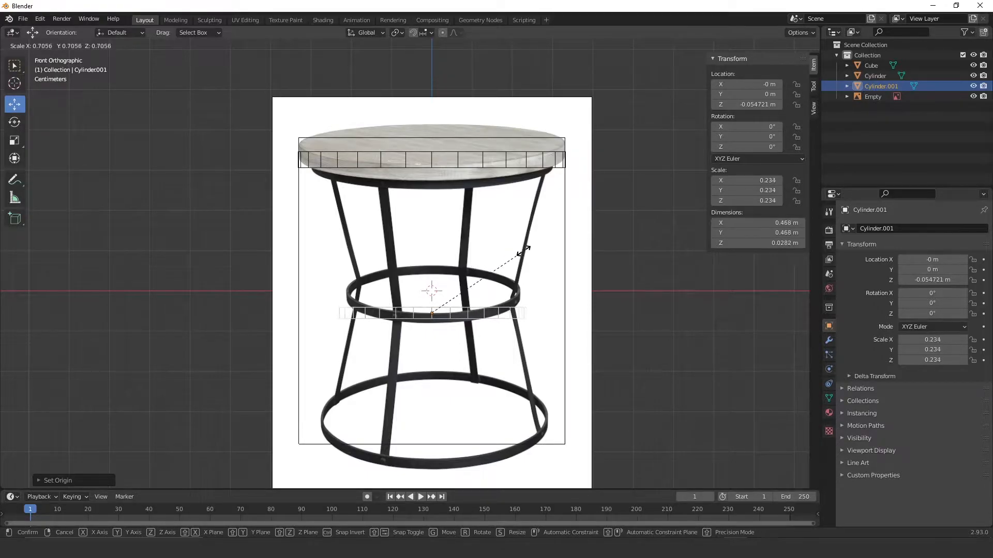
click(499, 266)
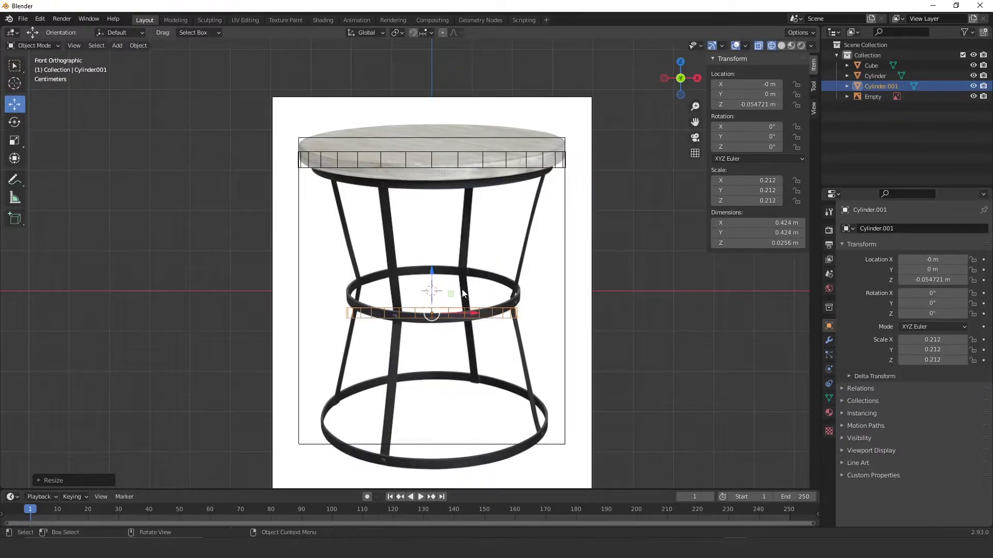
scroll(443, 289, up, 2)
key(g)
key(z)
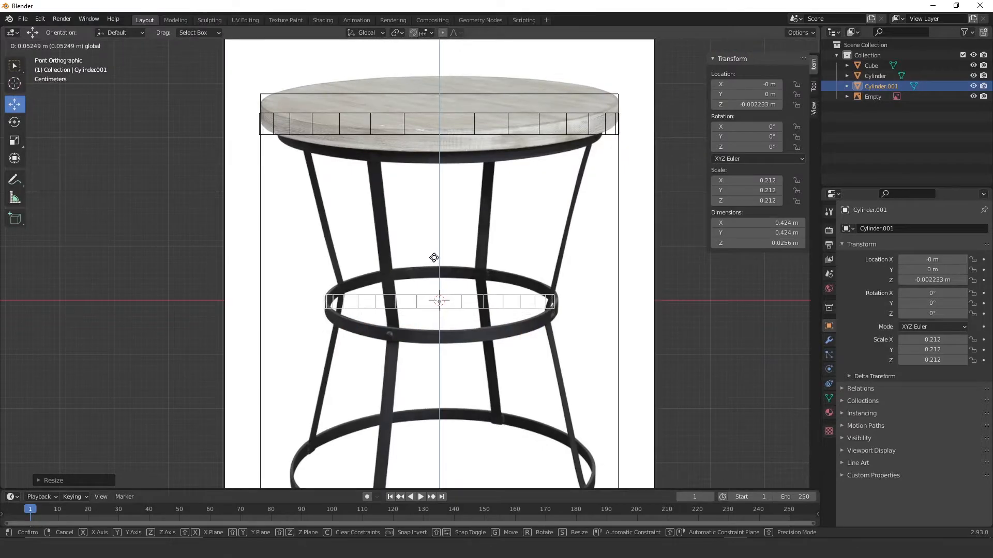
click(433, 258)
key(s)
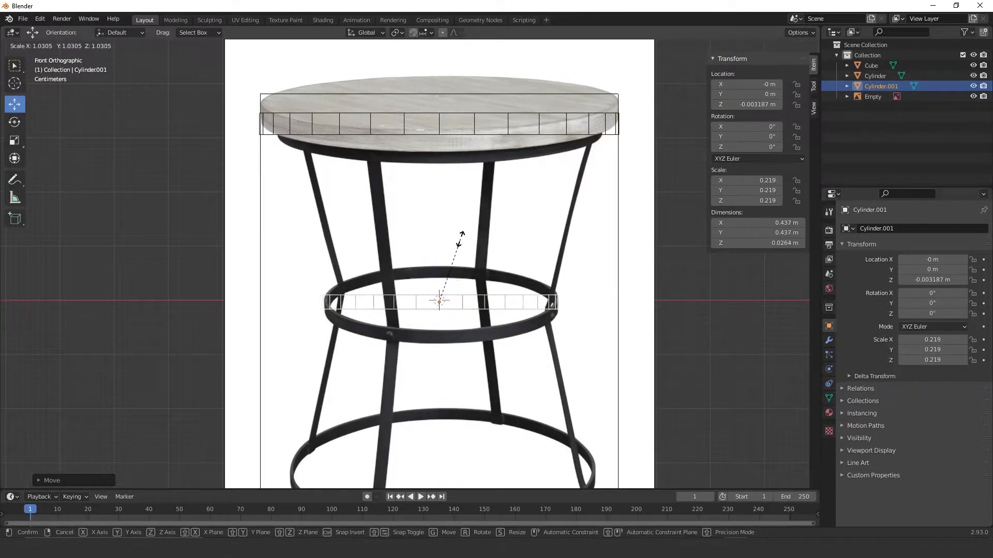
click(458, 236)
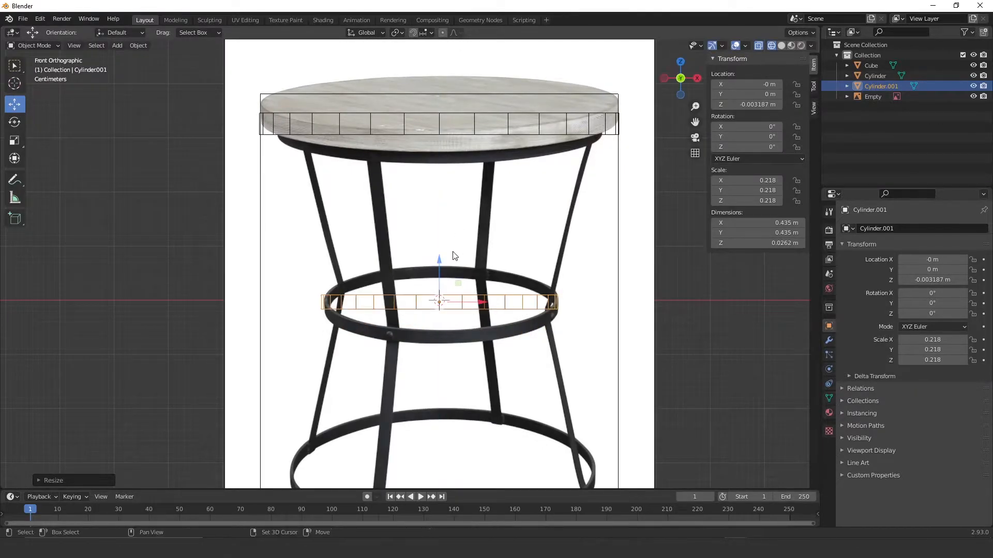
Step: Duplicate the middle disc and lower the copy along Z to about Z -0.300 m, over the pictured bottom ring
click(480, 346)
click(472, 309)
scroll(453, 295, down, 3)
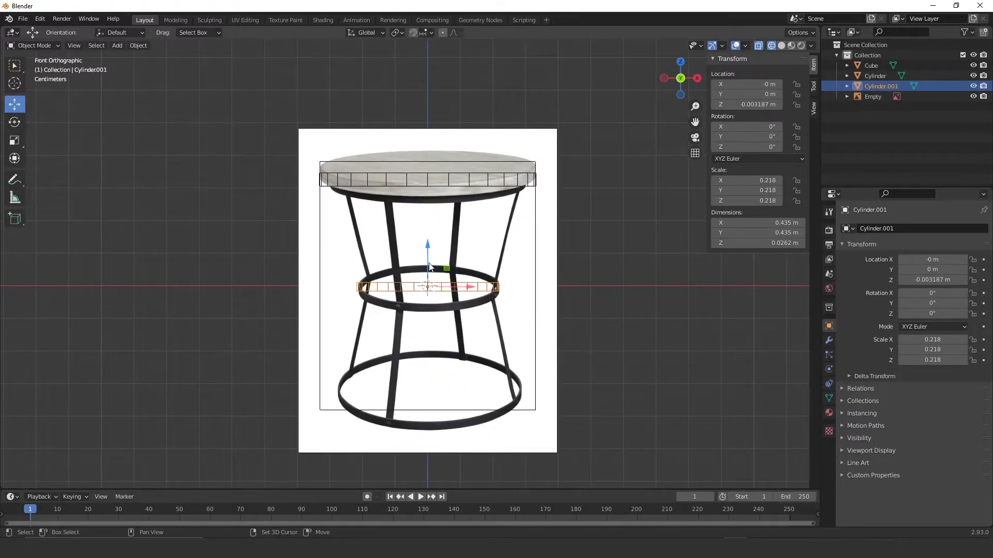
key(shift+d)
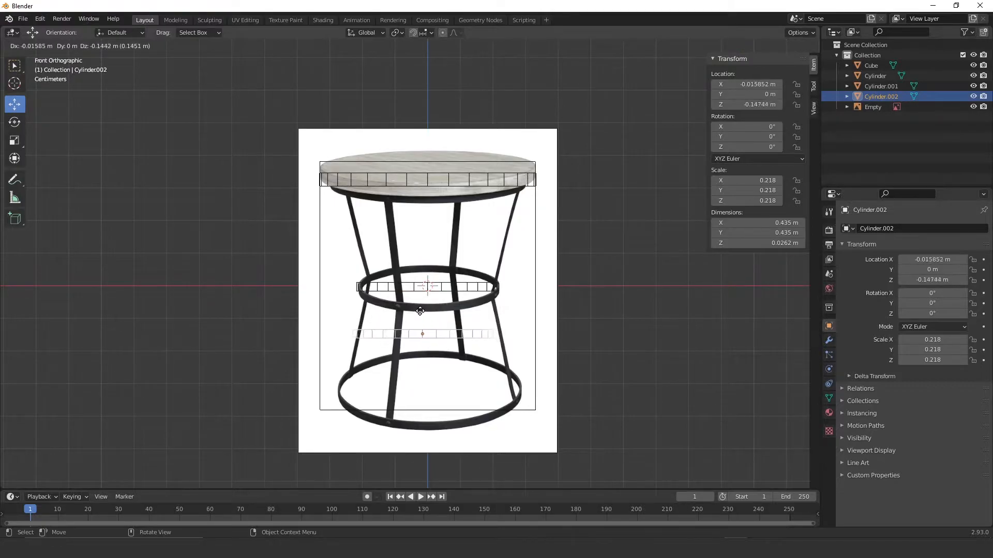
key(z)
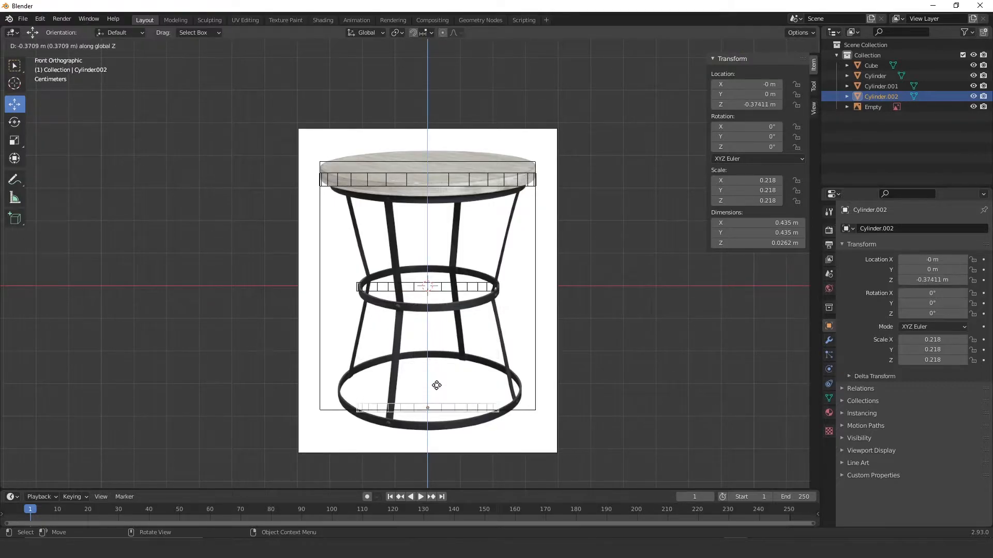
click(439, 365)
Step: Scale the lower disc up to about 0.578 m across to match the pictured bottom ring's width
key(s)
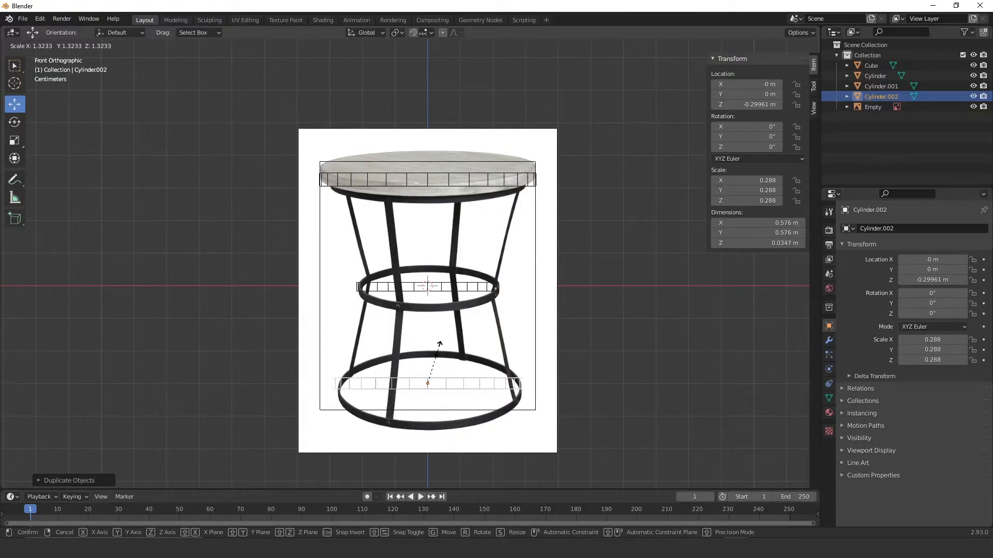
click(442, 341)
scroll(457, 344, up, 2)
shift+middle_drag(457, 344, 433, 309)
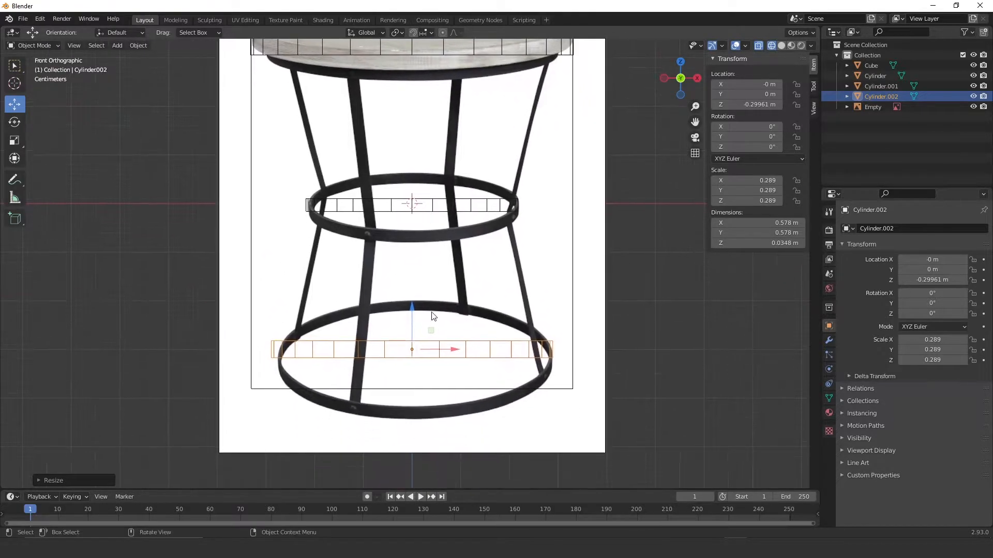
Step: Lower the middle disc along Z to about Z -0.068 m, aligning its top with the front edge of the pictured middle ring
click(477, 283)
scroll(466, 282, down, 2)
shift+middle_drag(442, 239, 448, 268)
click(446, 249)
scroll(446, 250, up, 1)
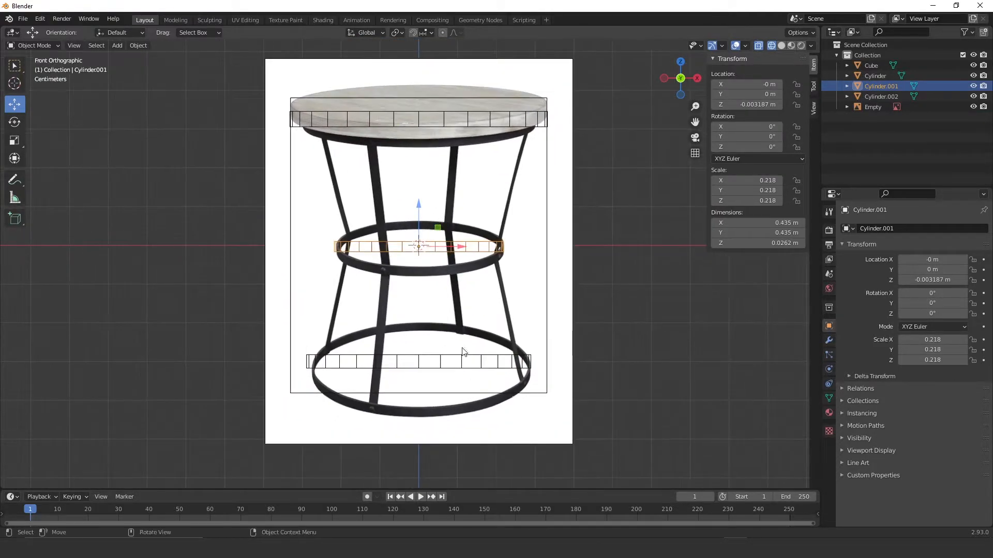
scroll(418, 216, up, 2)
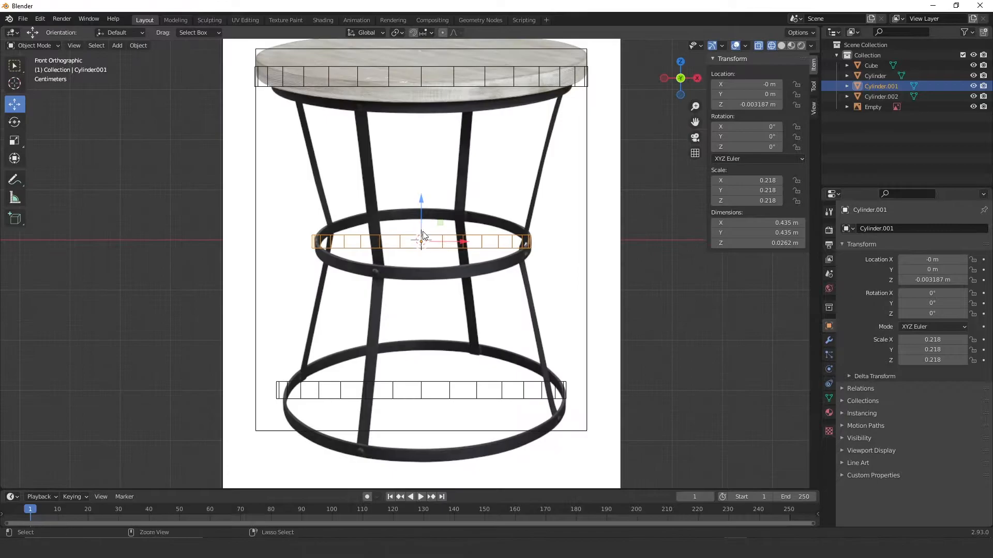
drag(425, 203, 433, 250)
scroll(461, 228, up, 5)
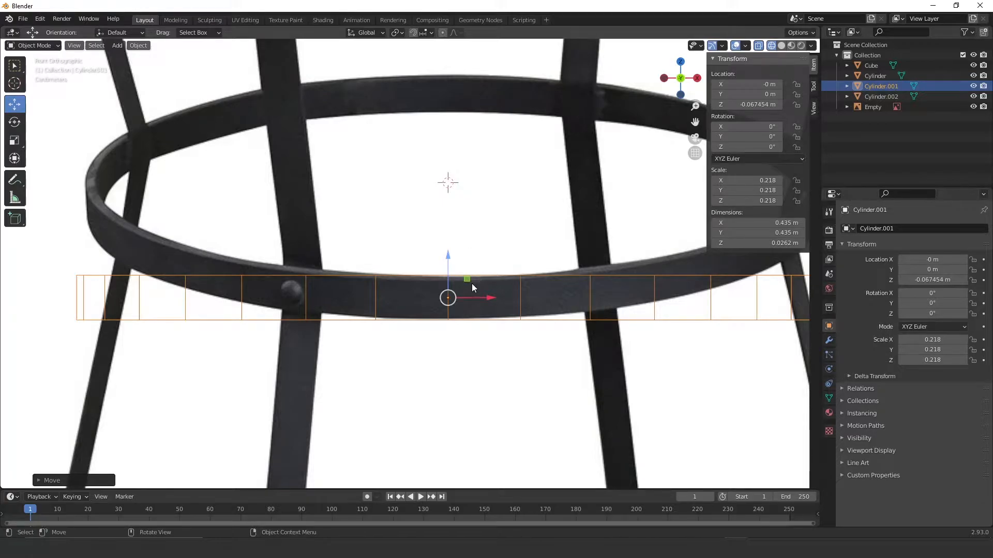
drag(448, 267, 443, 274)
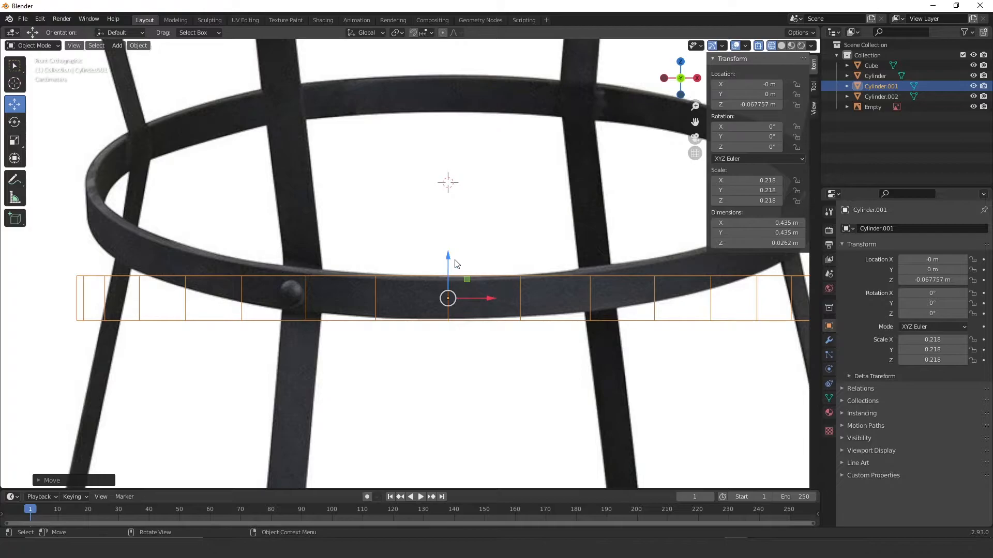
Step: In Edit Mode, raise the middle disc's bottom vertices along Z to about local Z -0.050 to match the pictured ring's thickness
key(Tab)
scroll(453, 279, down, 3)
drag(169, 325, 709, 292)
scroll(461, 279, up, 2)
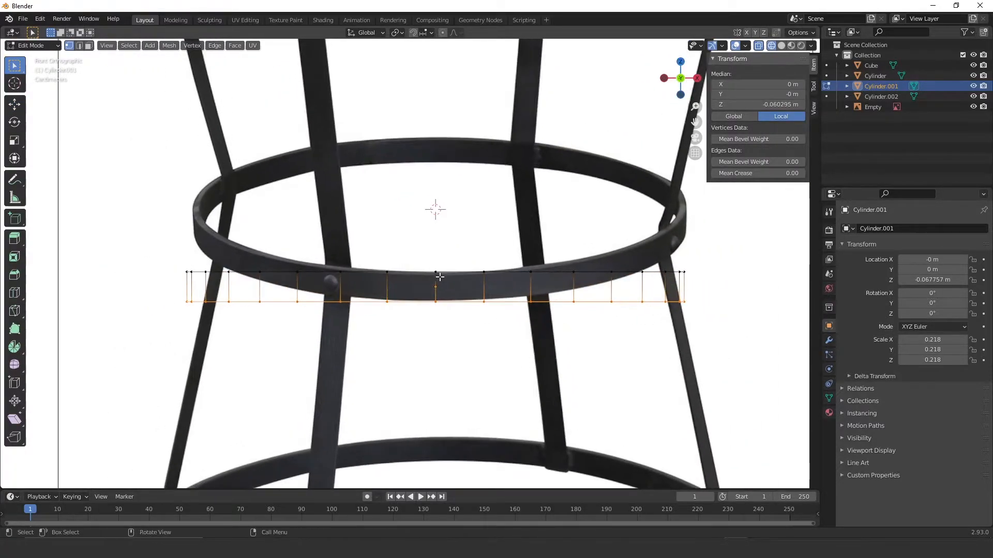
key(g)
key(z)
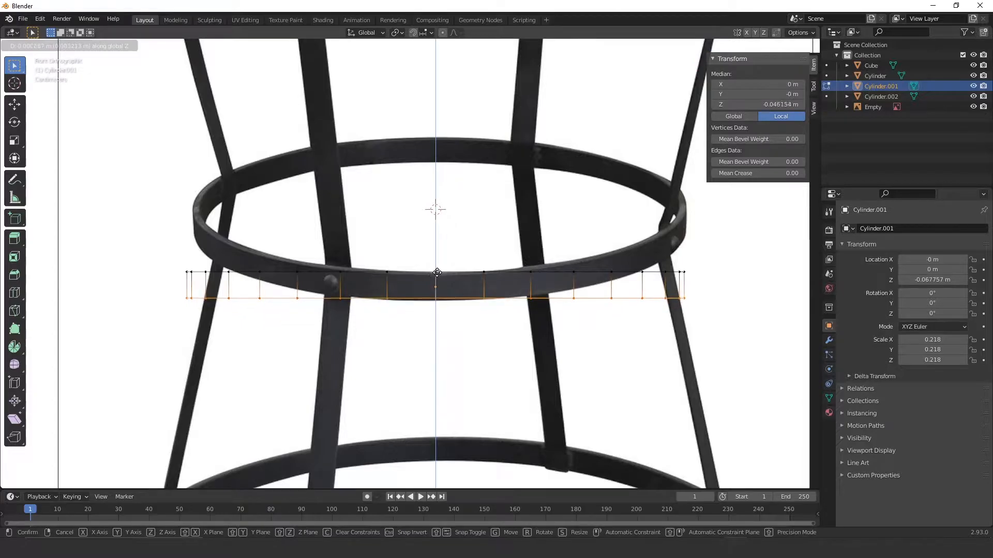
click(437, 280)
scroll(441, 252, down, 2)
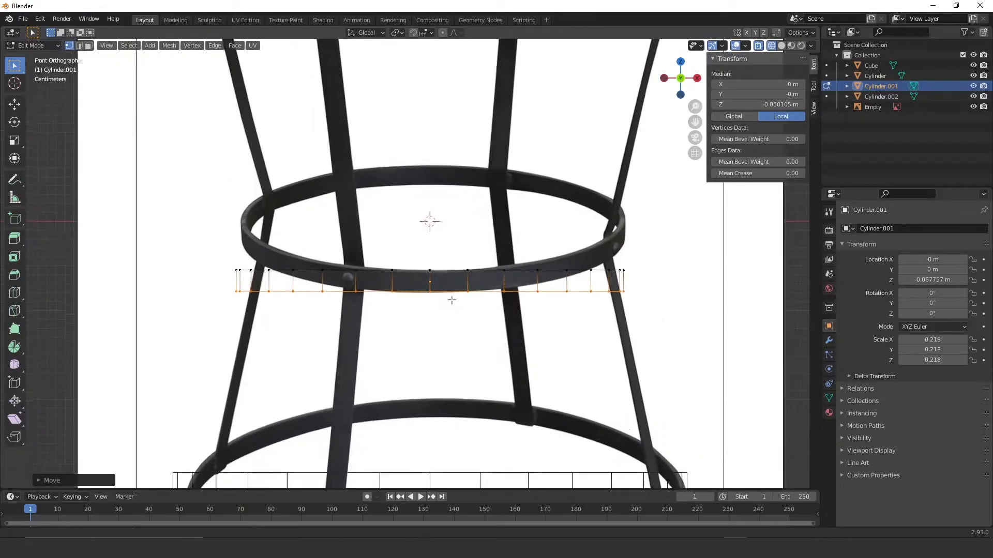
scroll(442, 251, down, 1)
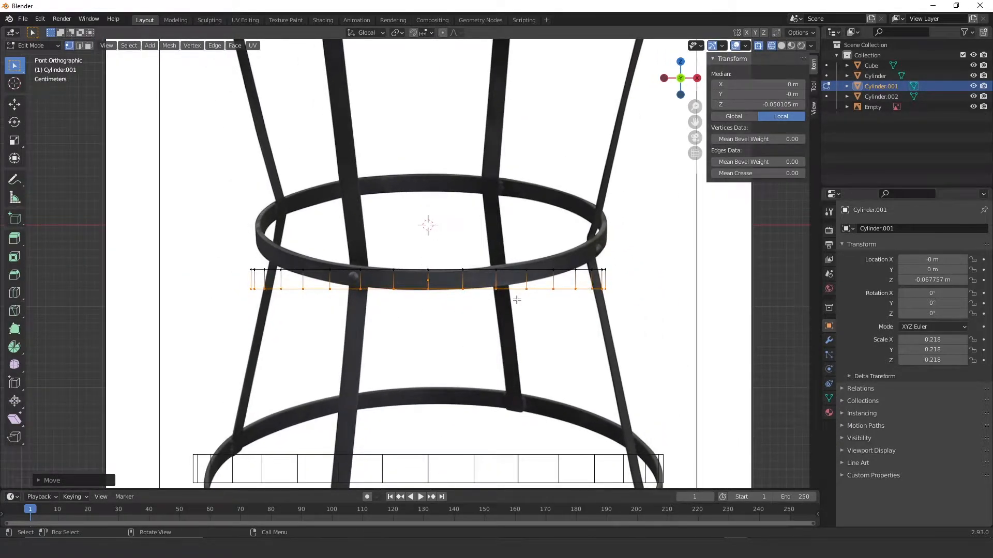
scroll(496, 279, down, 2)
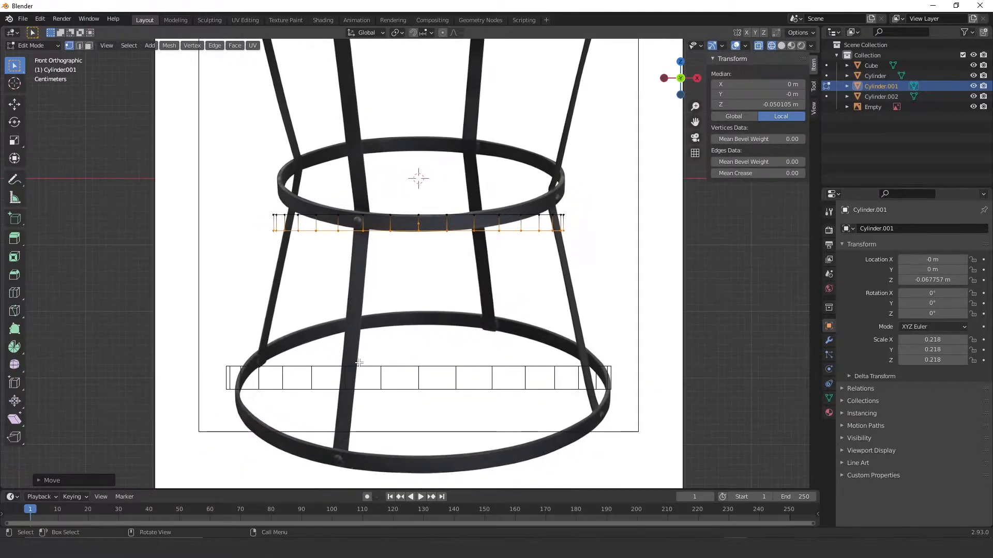
key(Tab)
Step: Lower the bottom disc along Z to about Z -0.433 m, aligning its top with the front edge of the pictured bottom ring
click(422, 379)
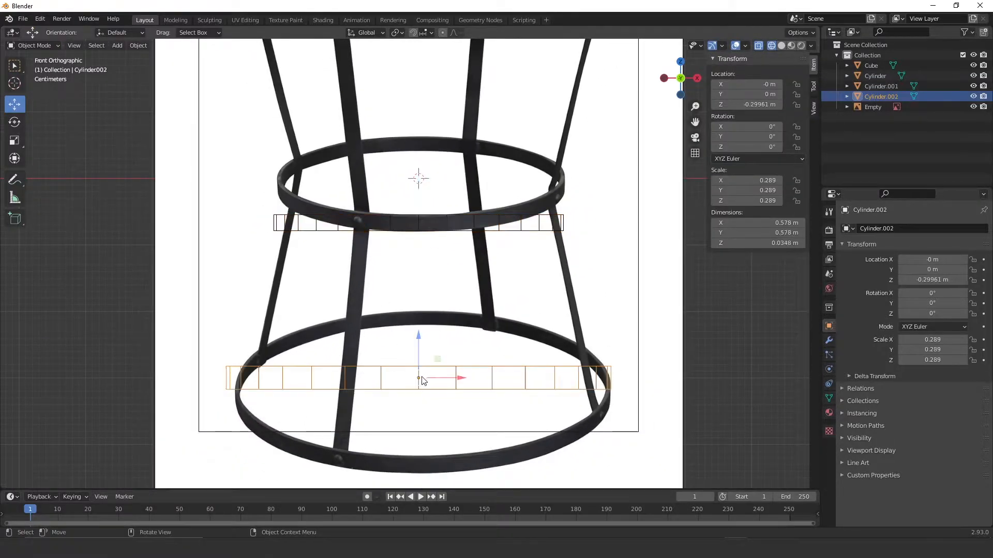
shift+middle_drag(419, 314, 405, 237)
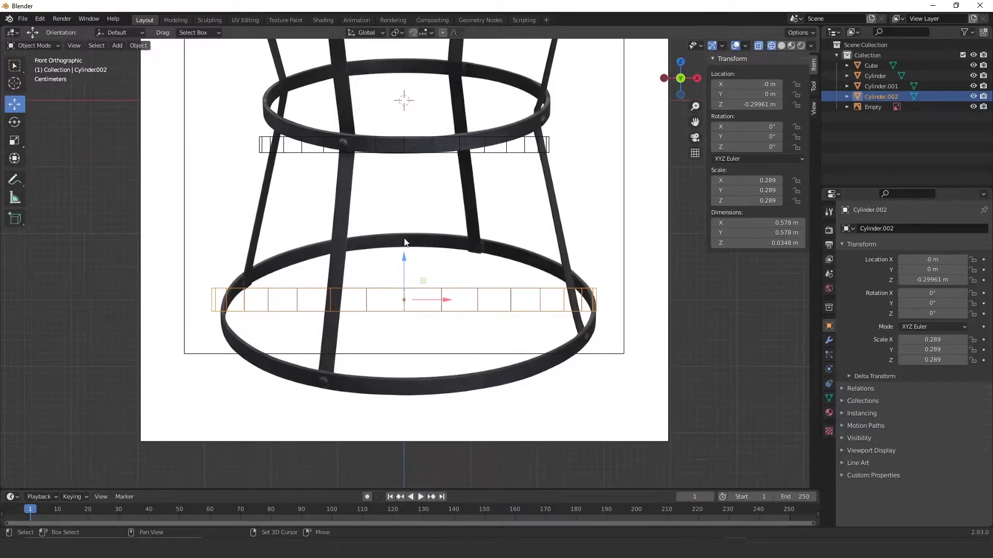
drag(404, 267, 424, 362)
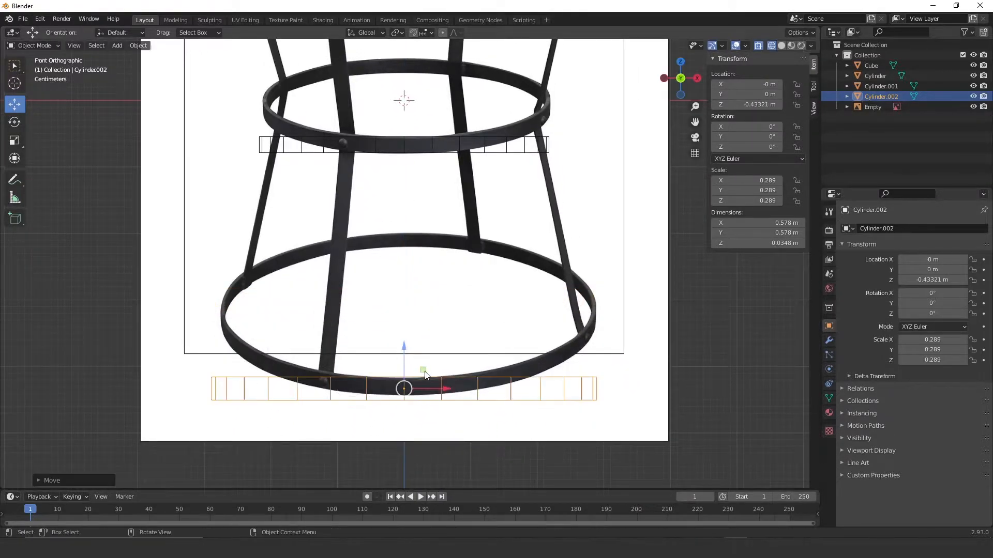
Step: In Edit Mode, raise the bottom disc's lower vertices along Z to make it about 0.026 m thick, matching the pictured ring
key(Tab)
drag(174, 431, 681, 398)
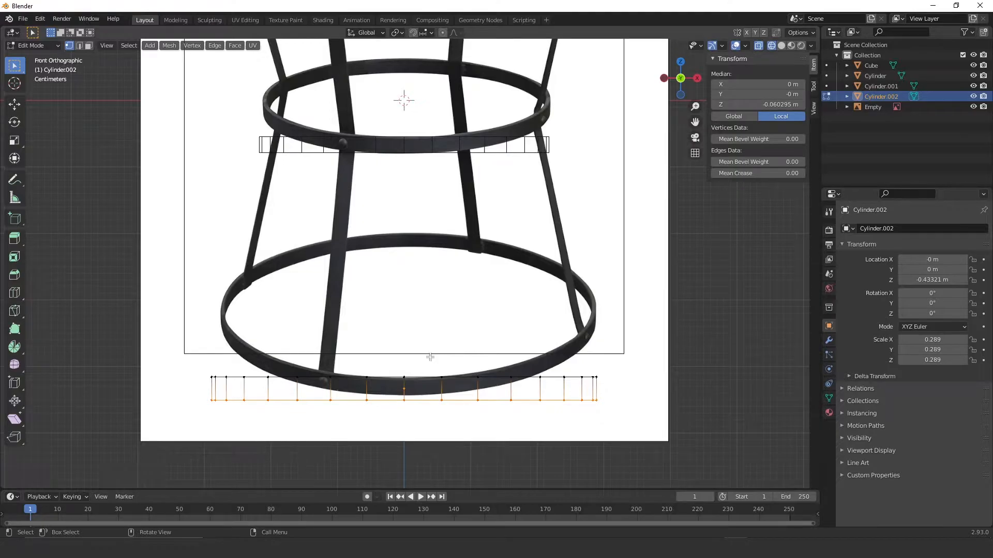
key(g)
key(z)
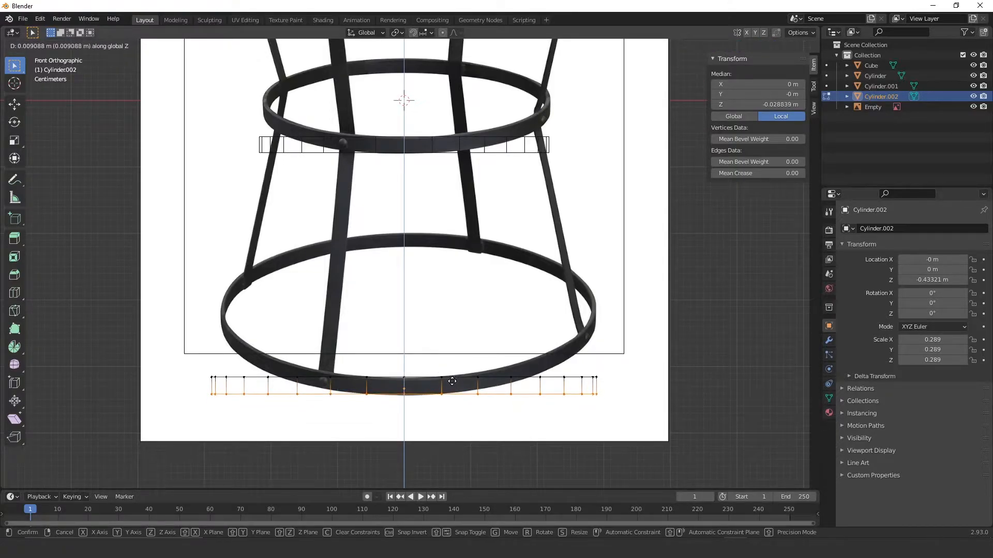
click(453, 380)
mouse_move(174, 346)
mouse_down()
mouse_move(657, 428)
mouse_move(557, 432)
mouse_up()
scroll(414, 265, down, 3)
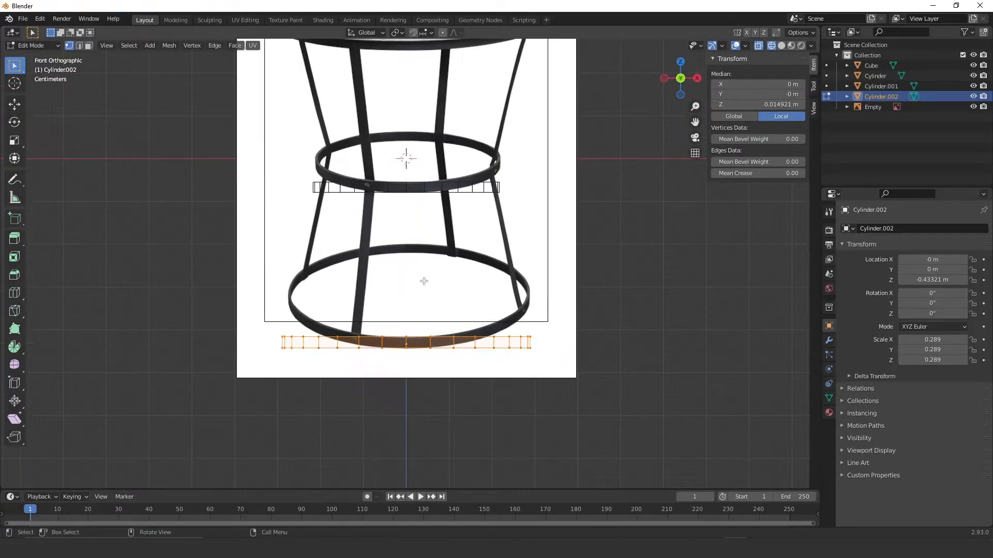
key(Tab)
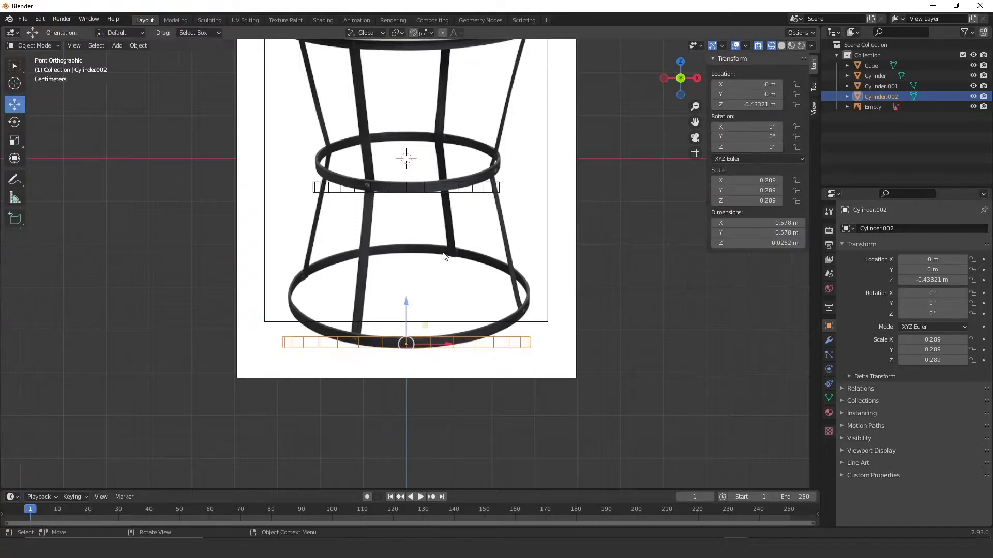
Step: Hide the bounding cube that covers the discs and the reference photo
middle_drag(438, 265, 424, 208)
click(429, 212)
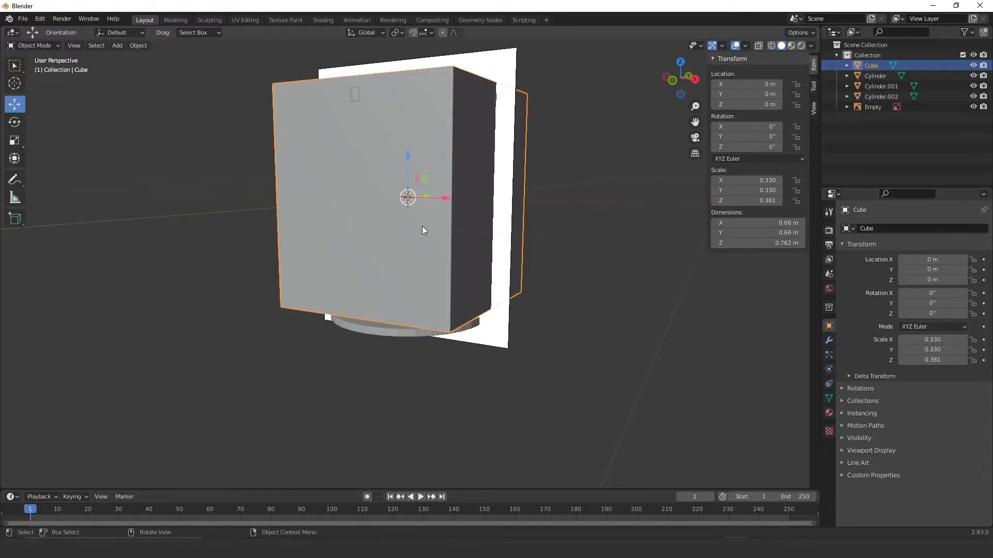
key(h)
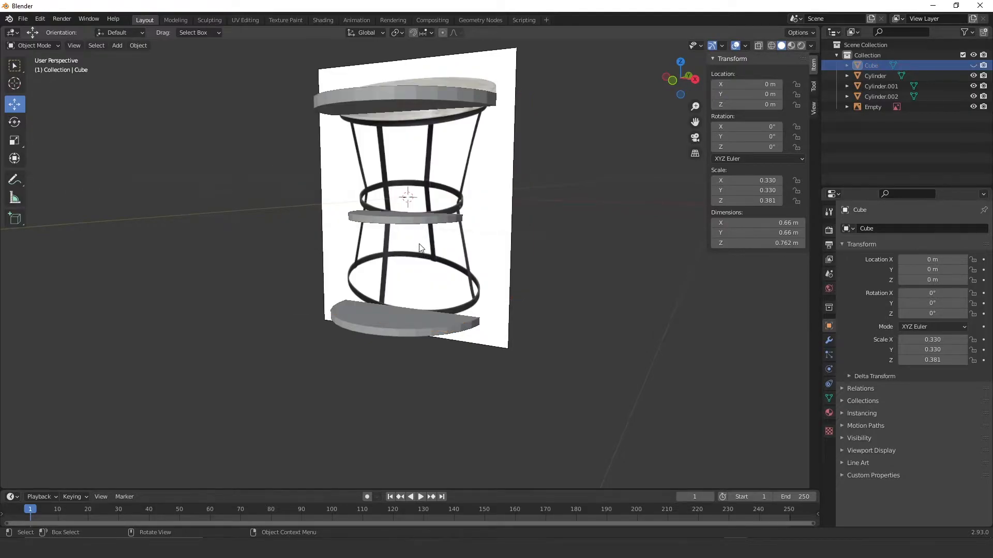
Step: In Edit Mode, inset the top and bottom faces of the bottom disc together
ctrl+middle_drag(383, 296, 411, 182)
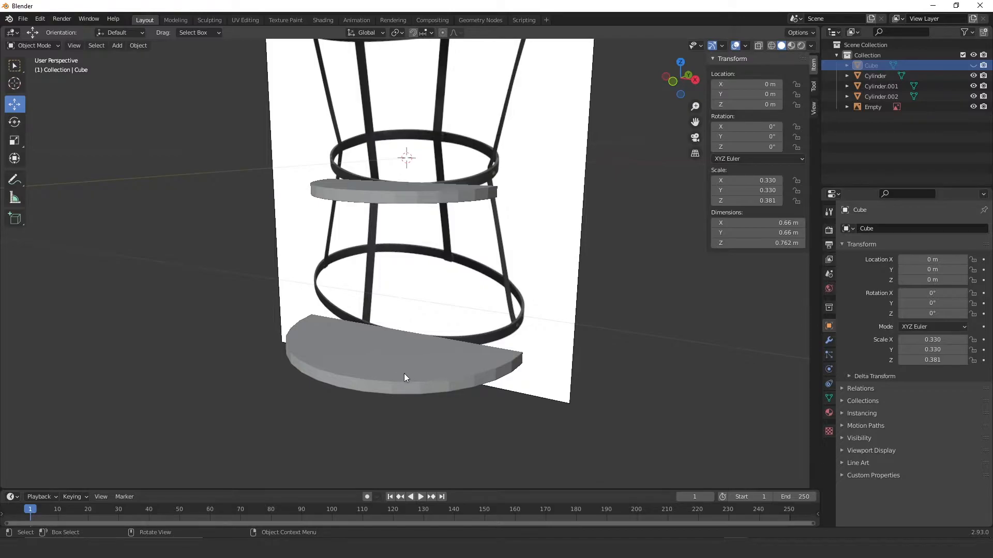
click(384, 380)
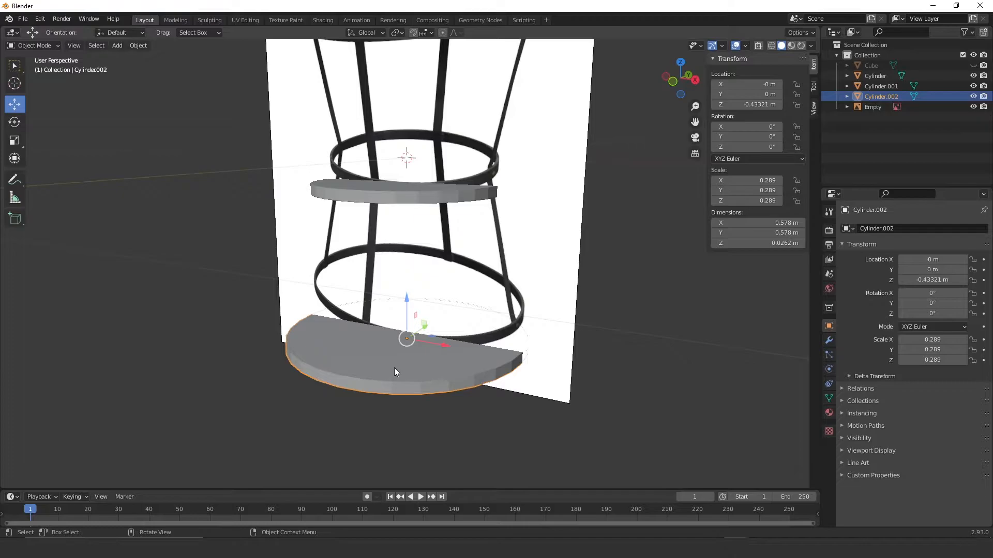
key(Tab)
click(89, 47)
click(398, 341)
middle_drag(424, 374, 390, 259)
shift+click(418, 299)
middle_drag(418, 299, 436, 358)
key(i)
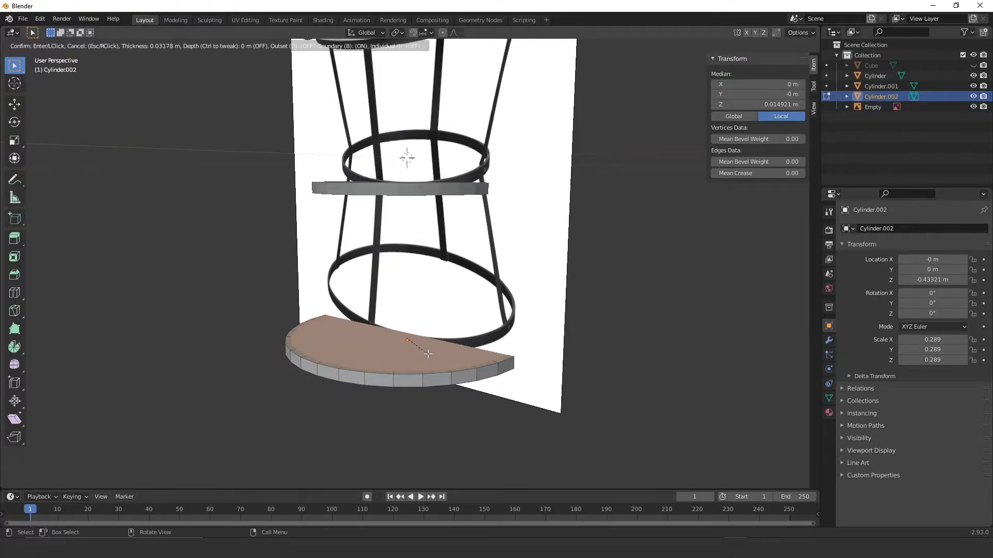
click(435, 355)
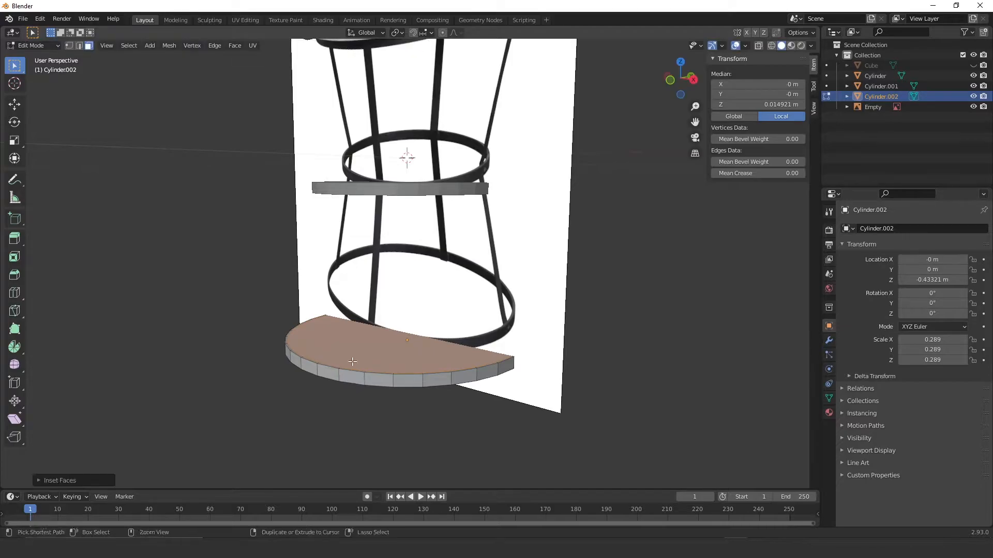
Step: Set the thickness of the bottom disc's face inset to 0.015 m
scroll(385, 284, up, 4)
shift+middle_drag(386, 283, 436, 220)
scroll(420, 294, up, 1)
scroll(420, 294, up, 1)
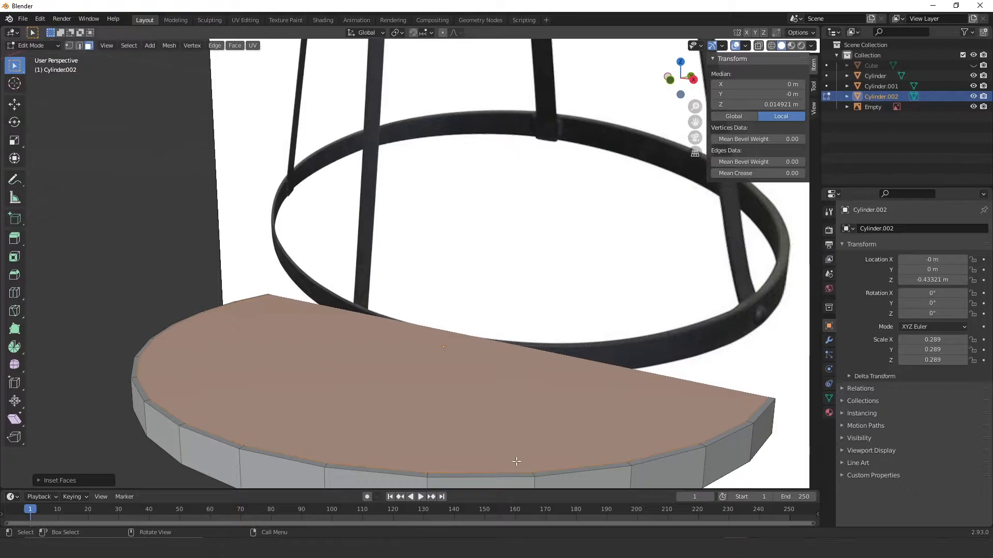
click(64, 481)
mouse_move(133, 420)
mouse_down()
mouse_move(159, 417)
mouse_move(129, 419)
mouse_up()
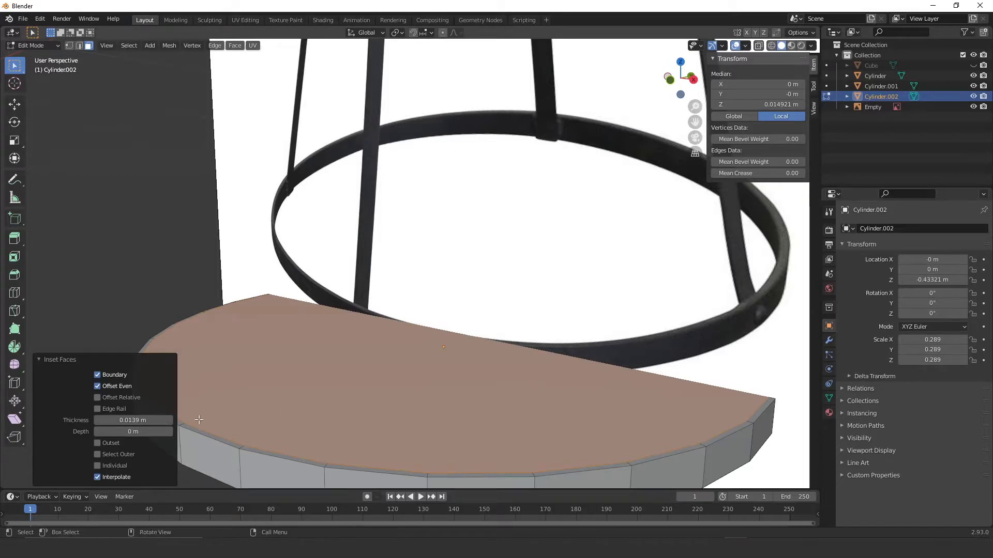
click(151, 421)
text(0)
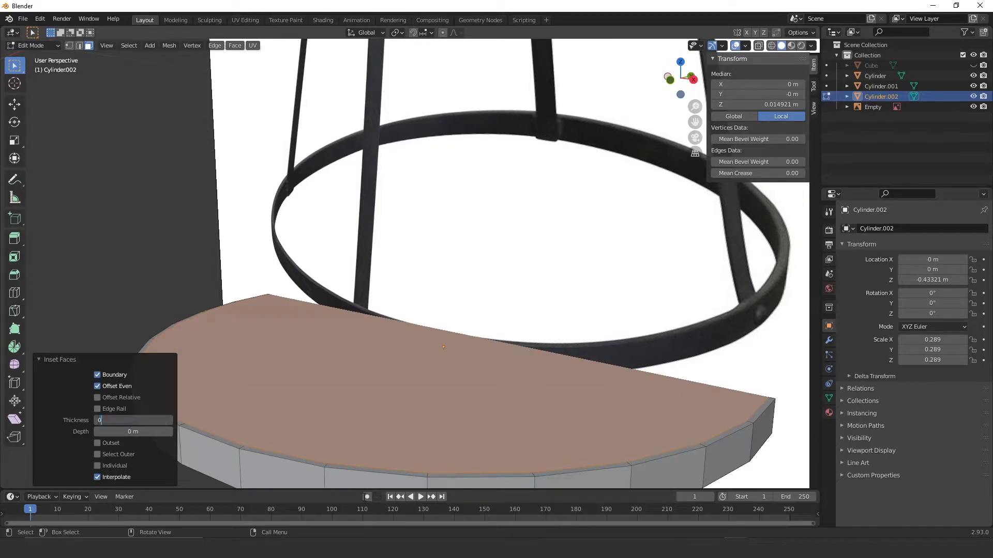
key(Return)
click(144, 421)
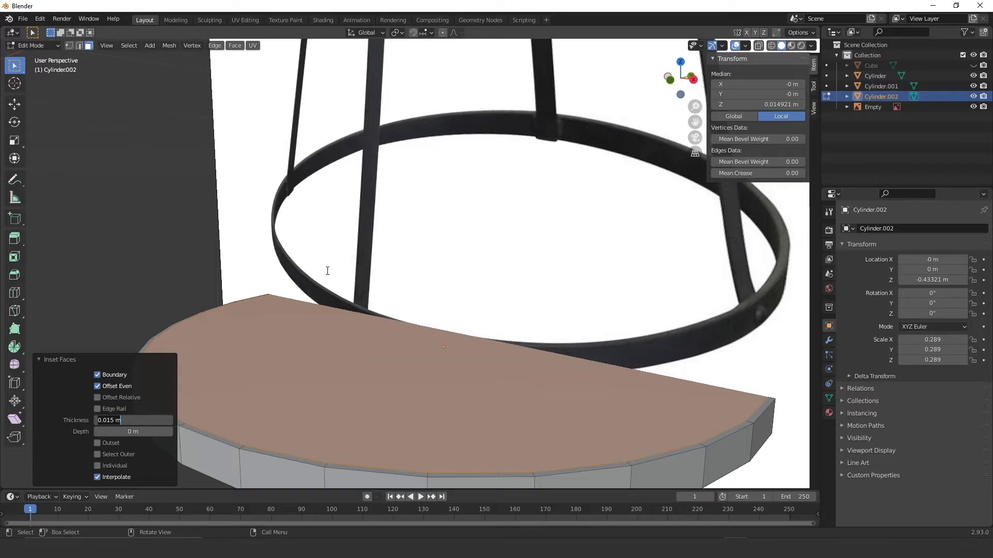
key(Return)
Step: Bridge the edge loops of the bottom disc's inset faces to open it into a hollow ring
middle_drag(437, 307, 354, 234)
middle_drag(231, 71, 219, 54)
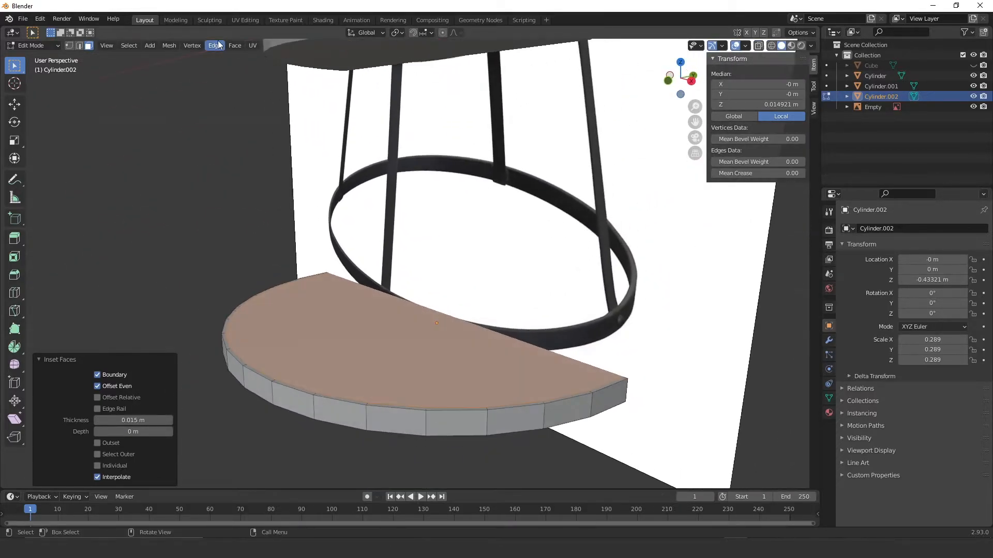
click(214, 45)
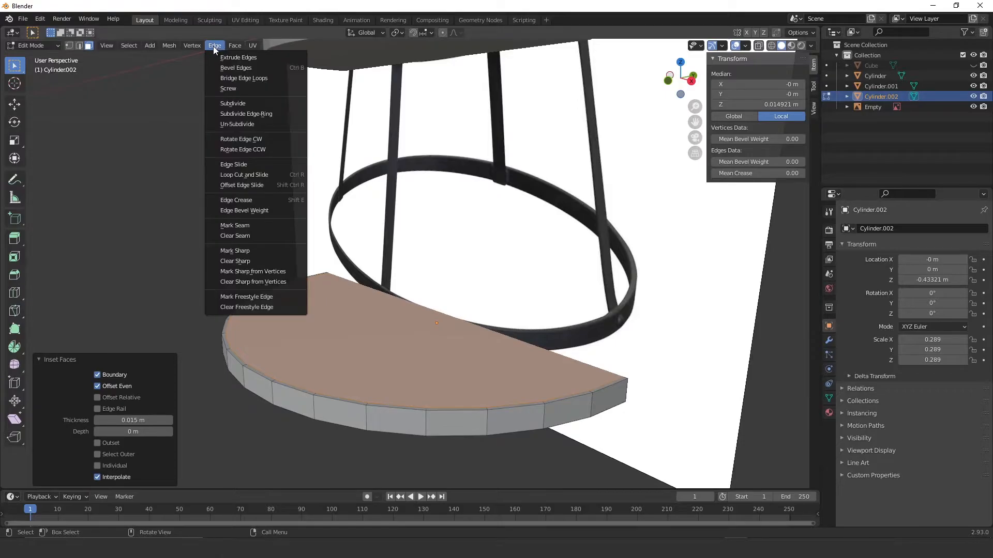
click(256, 81)
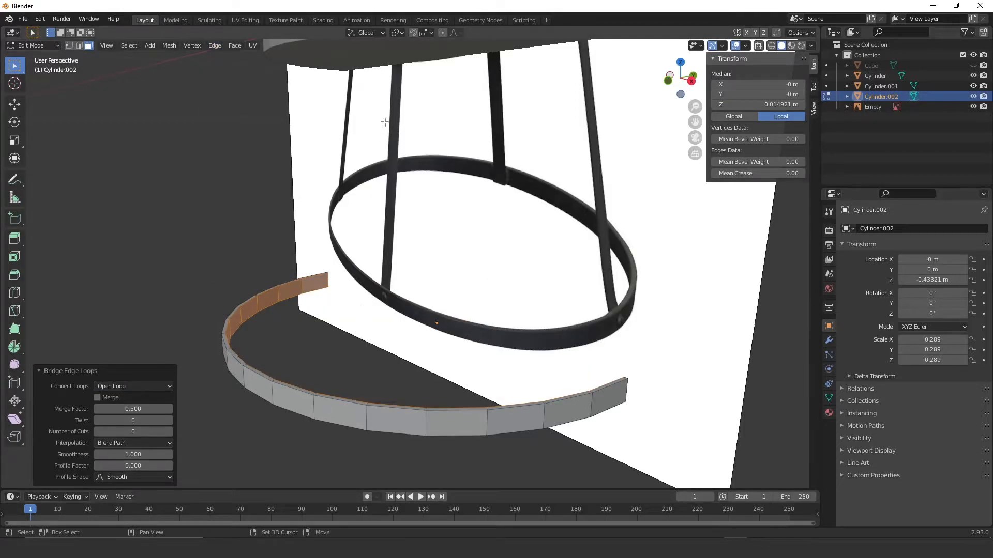
Step: In Edit Mode, inset the middle disc's top and bottom faces with a thickness of 0.015 m
middle_drag(385, 127, 332, 213)
key(Tab)
click(361, 175)
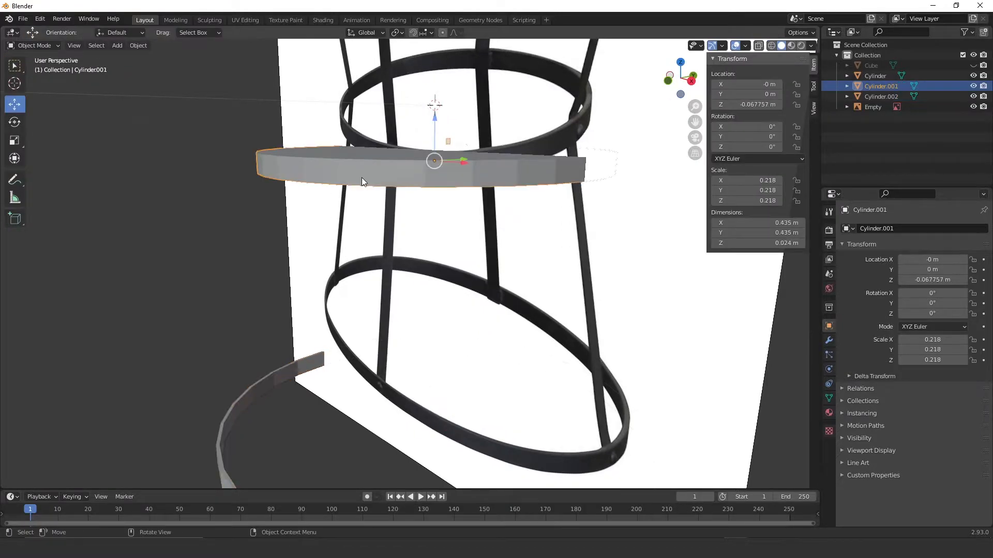
middle_drag(361, 175, 424, 173)
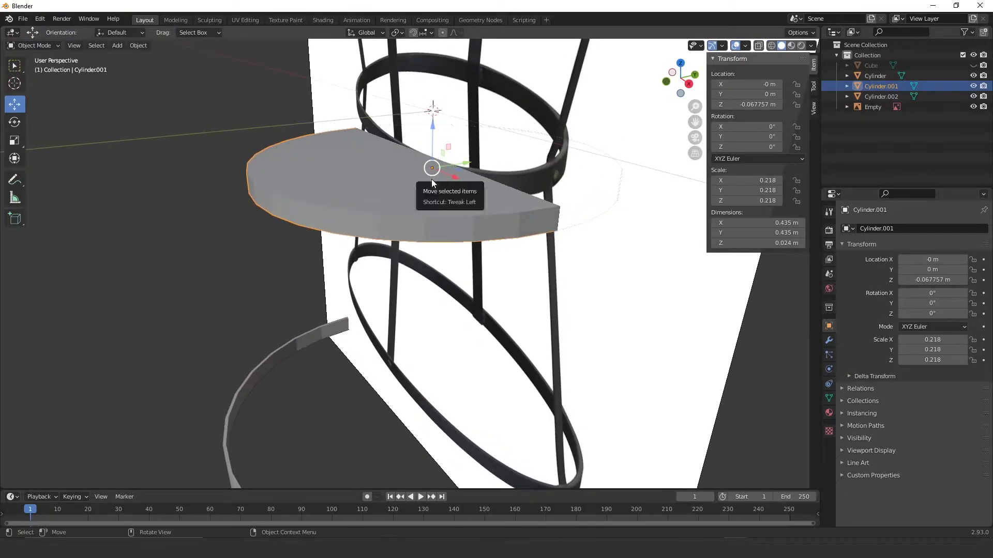
key(Tab)
click(425, 181)
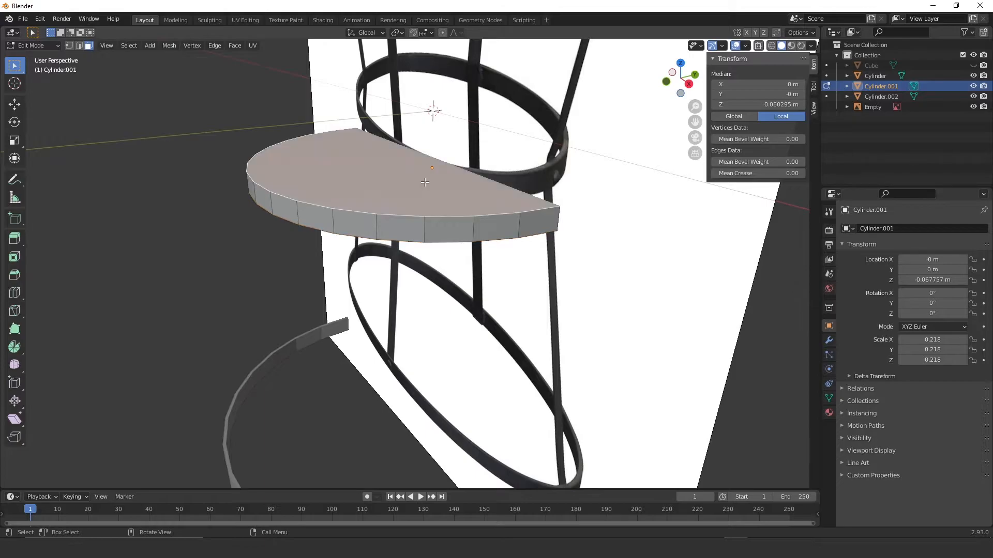
middle_drag(426, 243, 378, 197)
shift+click(417, 177)
key(i)
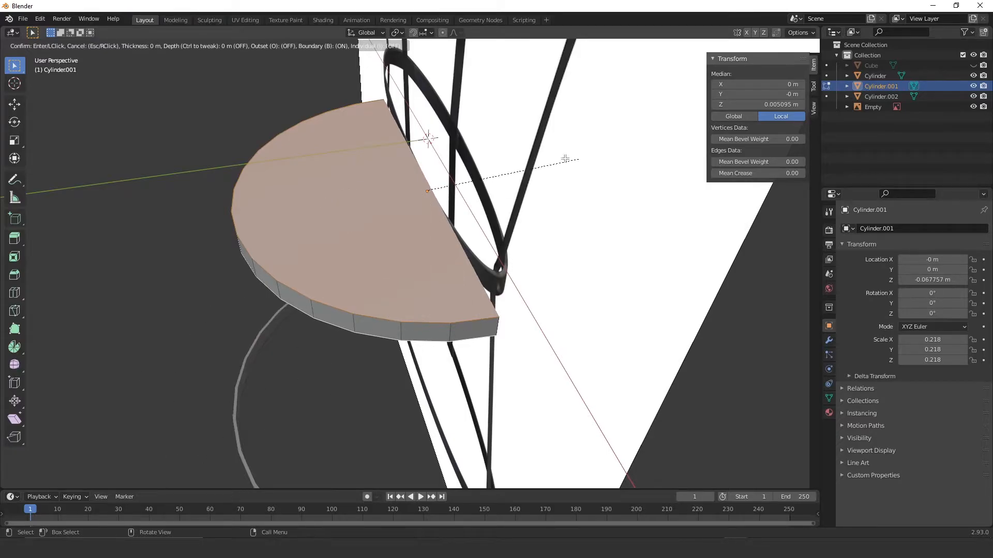
click(414, 208)
click(153, 424)
text(0.015 m)
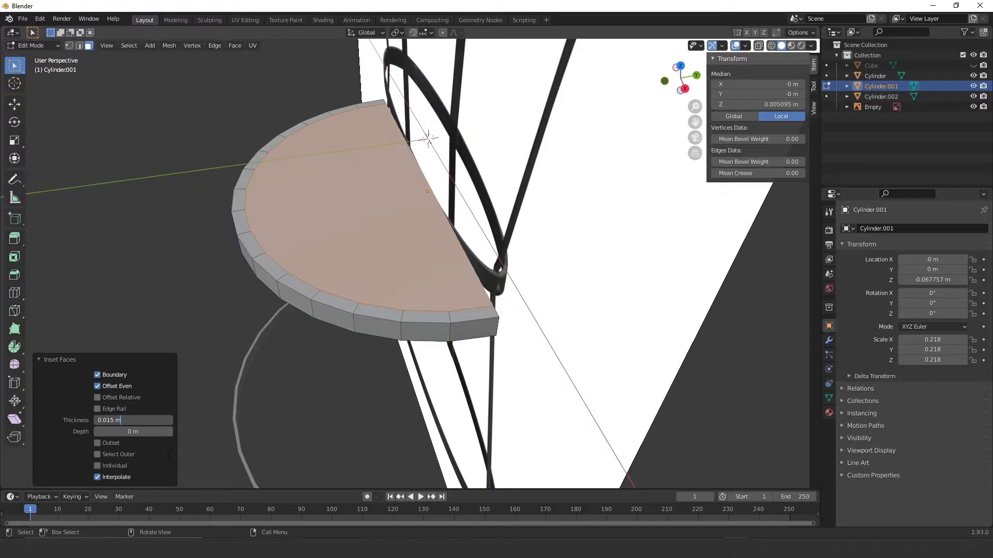
key(Return)
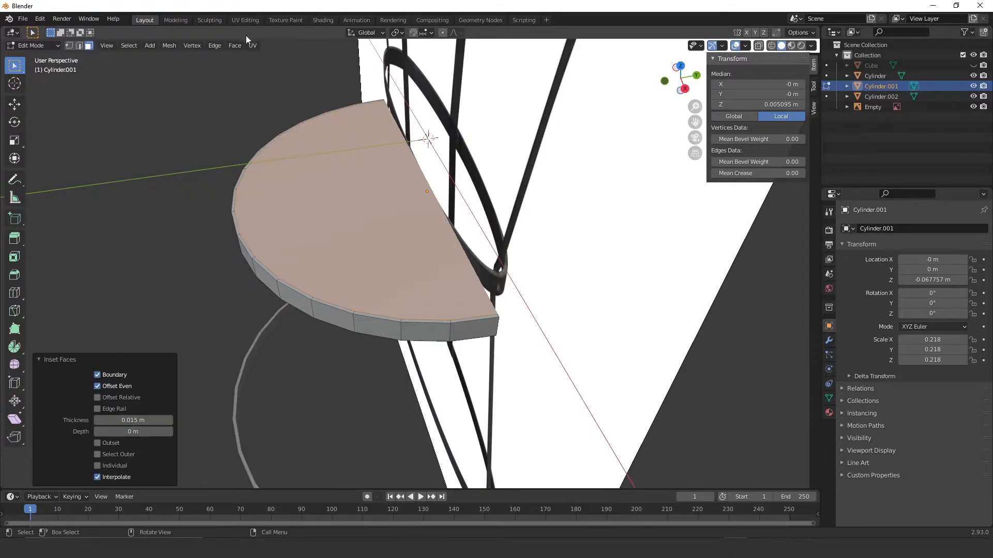
Step: Bridge the edge loops of the middle disc's inset faces to form a hollow ring, and return to Object Mode
click(218, 45)
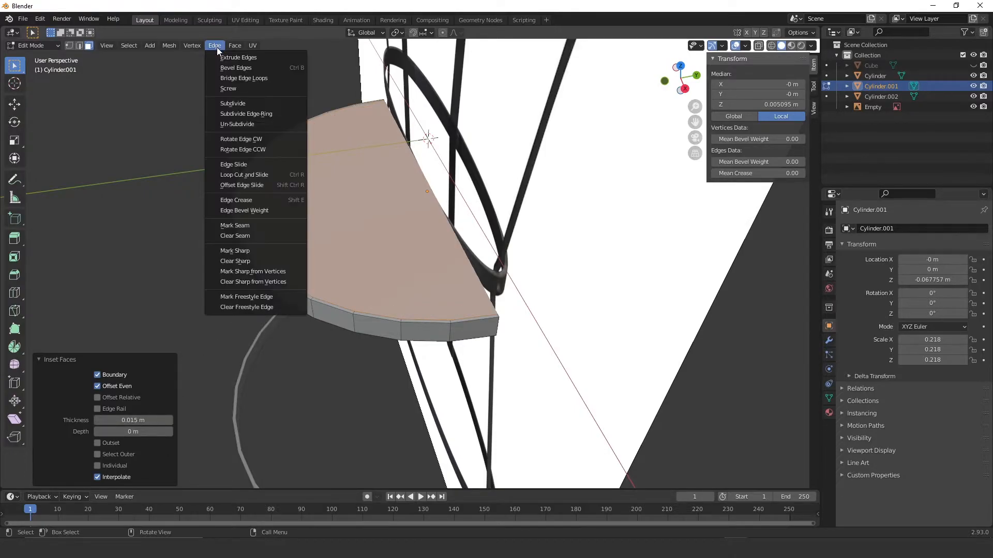
click(247, 78)
middle_drag(369, 336, 459, 276)
scroll(417, 282, down, 5)
key(KP_1)
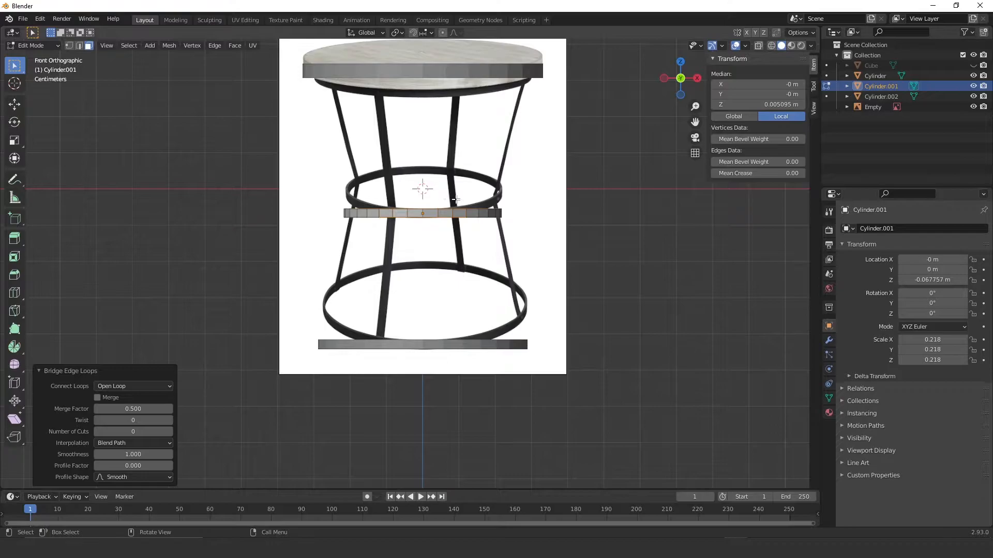
key(Tab)
Step: Raise the middle ring along Z to about Z 0 m and the bottom ring to about Z -0.306 m
scroll(412, 222, up, 2)
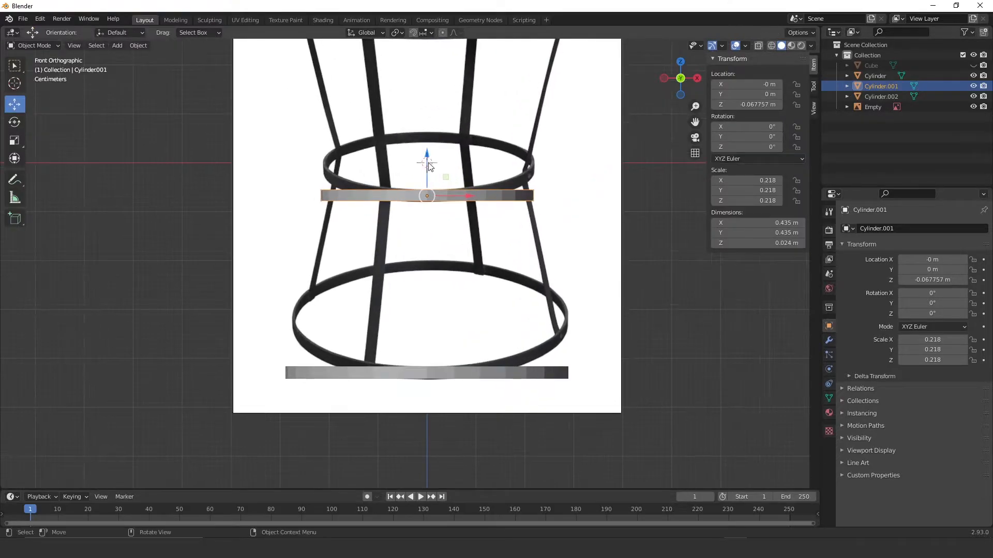
drag(428, 159, 436, 122)
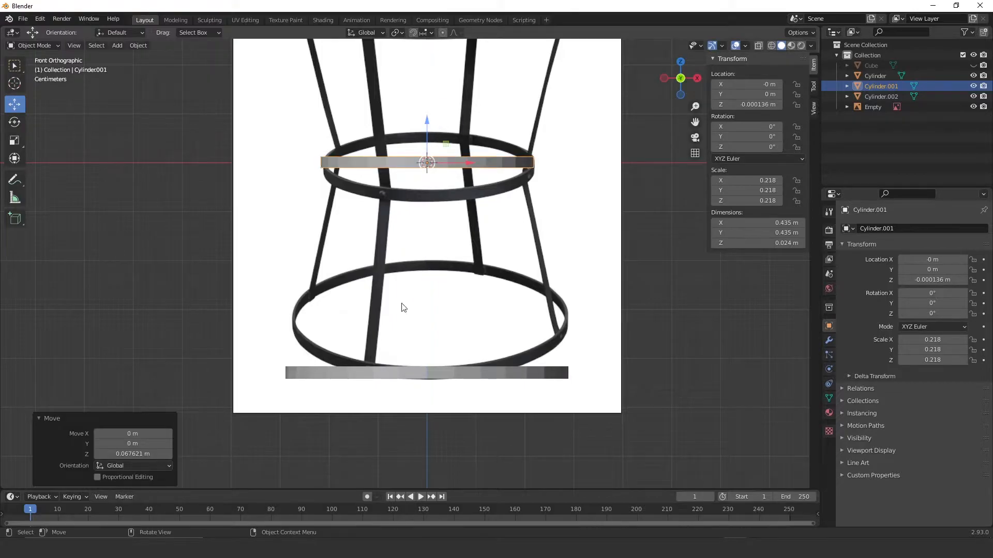
click(415, 376)
drag(428, 339, 447, 278)
Step: Duplicate the bottom ring and raise the copy along Z to about Z 0.291 m, just beneath the tabletop
scroll(448, 277, down, 5)
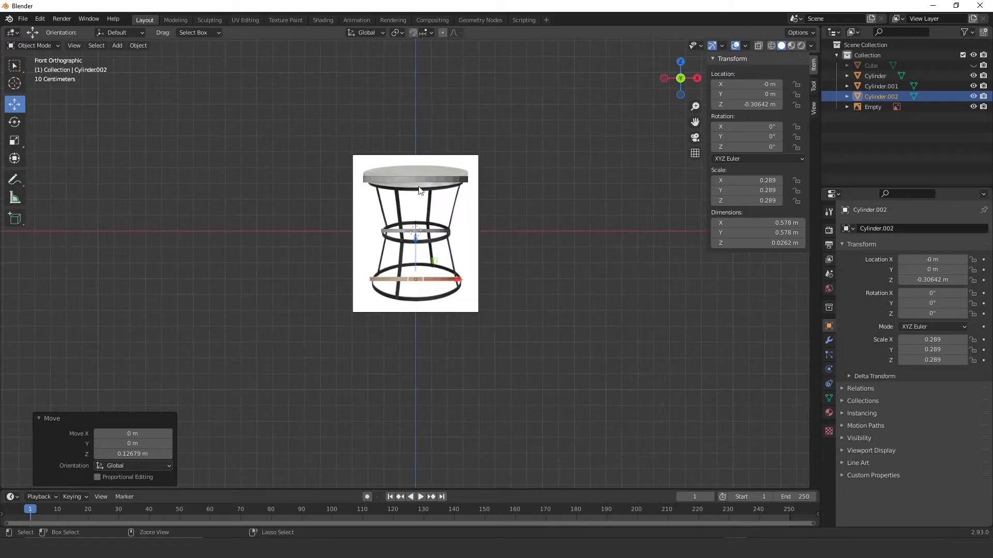
scroll(422, 185, up, 4)
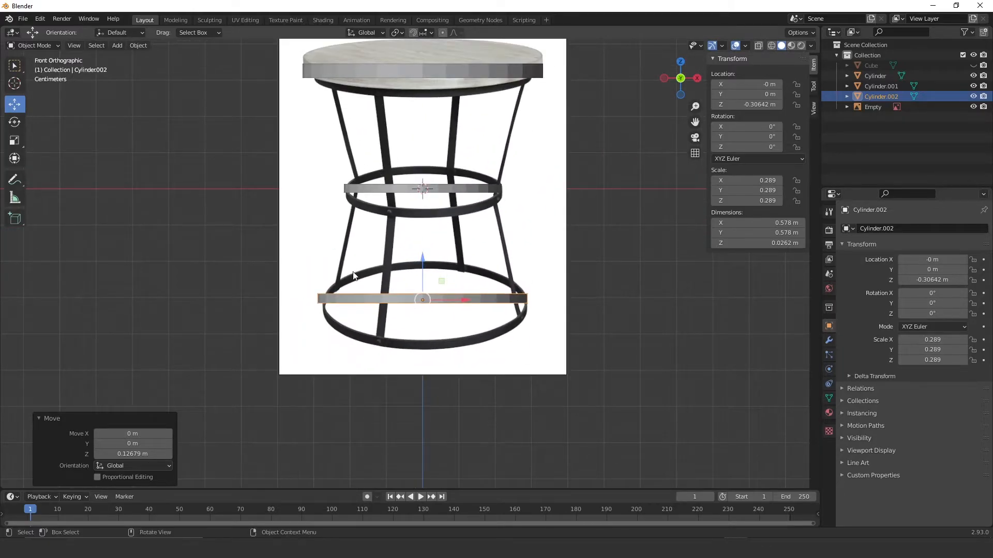
shift+middle_drag(421, 160, 411, 206)
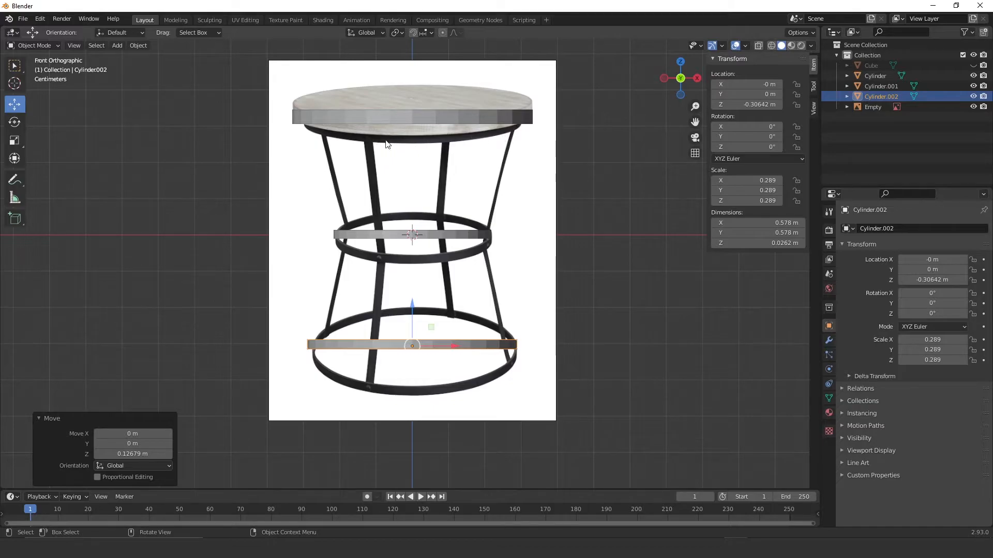
key(shift+d)
key(z)
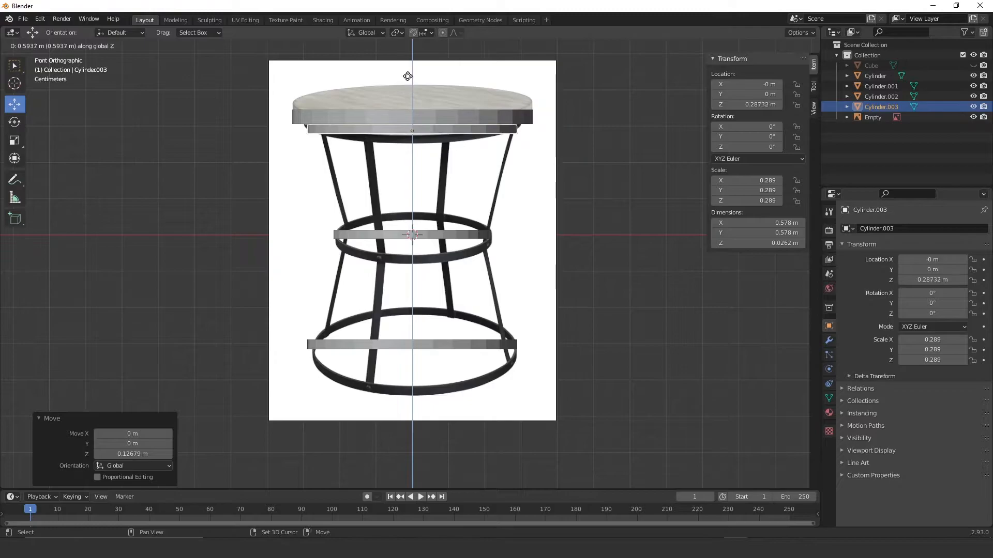
click(408, 76)
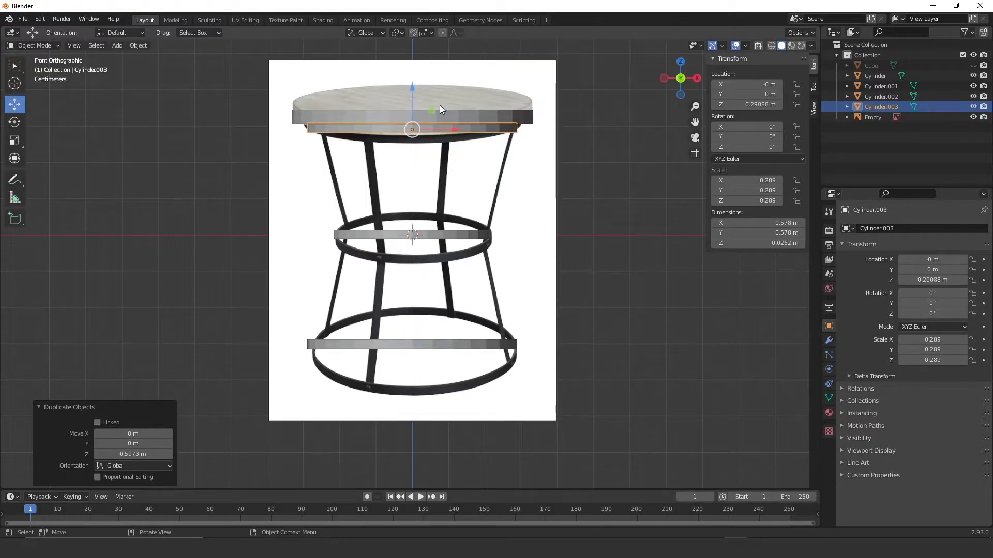
Step: Scale the top ring up by about 1.051 so it is about 0.607 m wide beneath the tabletop, and clear the selection
key(s)
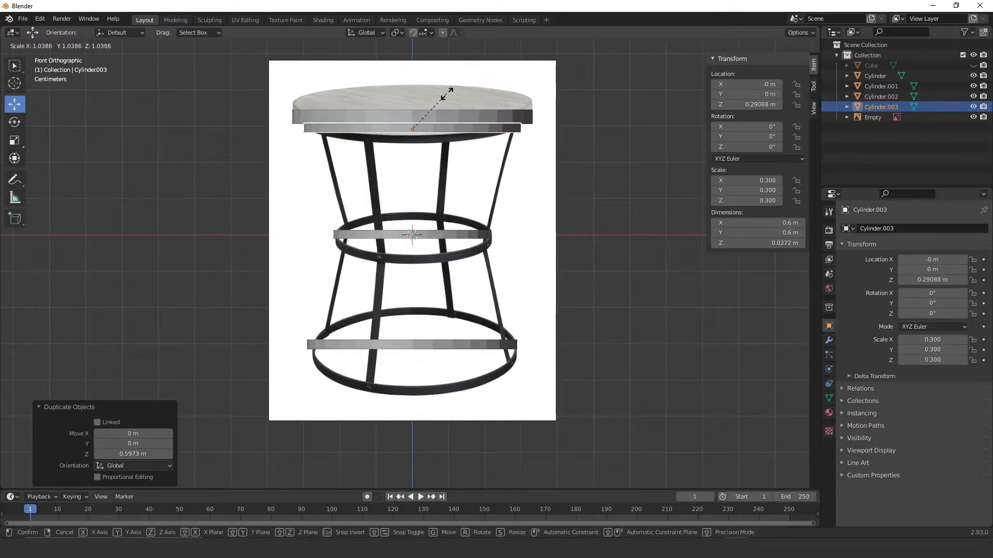
click(449, 89)
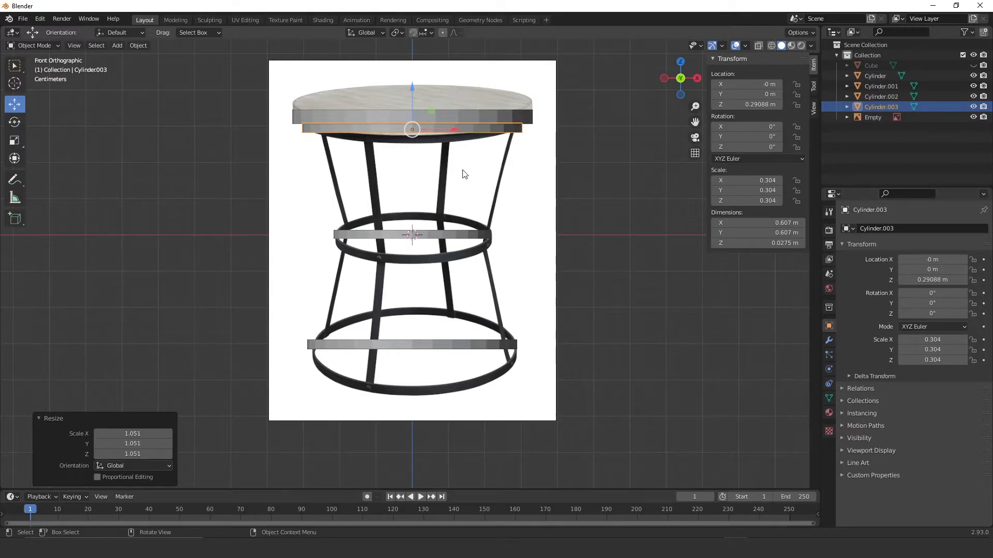
scroll(452, 235, down, 1)
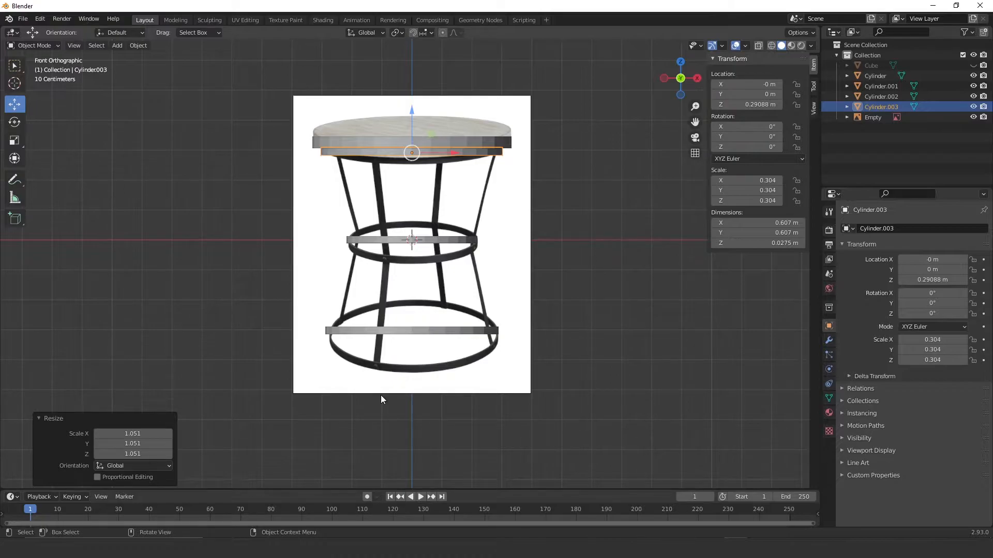
key(alt+a)
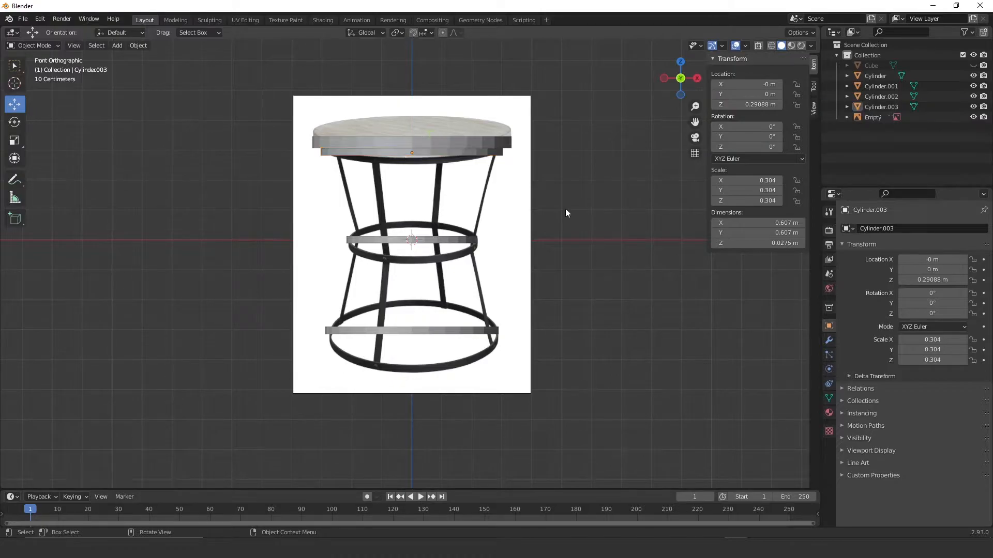
Step: Add a cube mesh for the first leg and scale it down uniformly to about 0.112 m per side
key(shift+a)
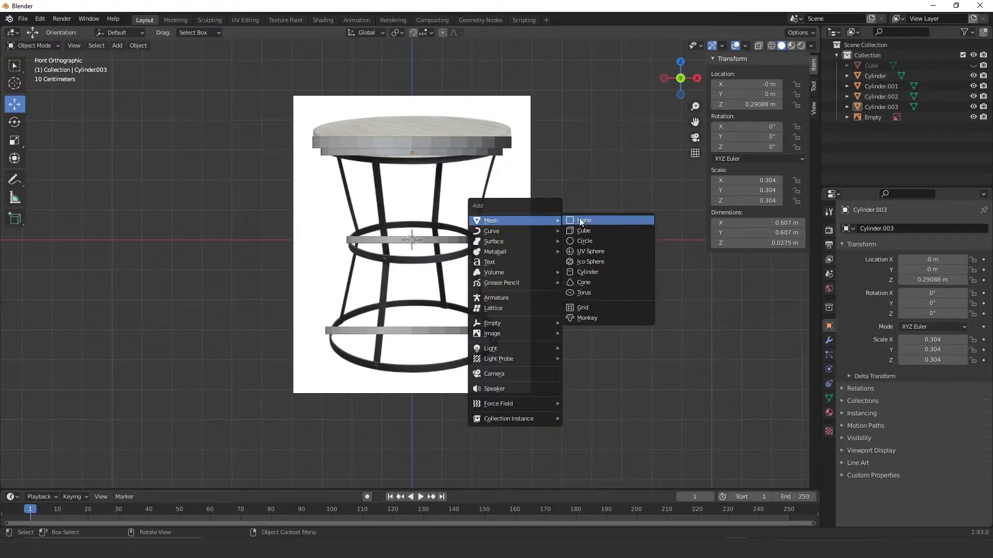
click(582, 230)
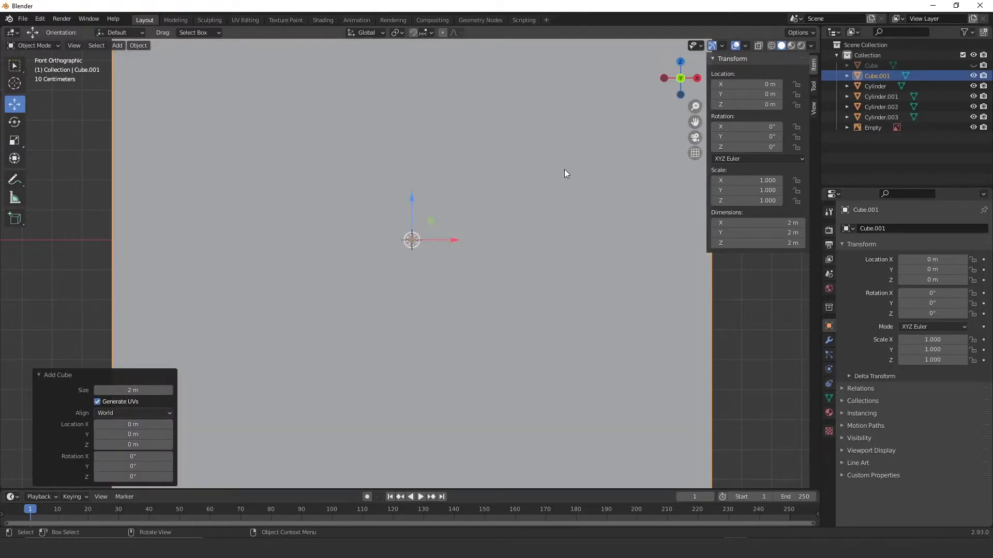
scroll(450, 278, down, 3)
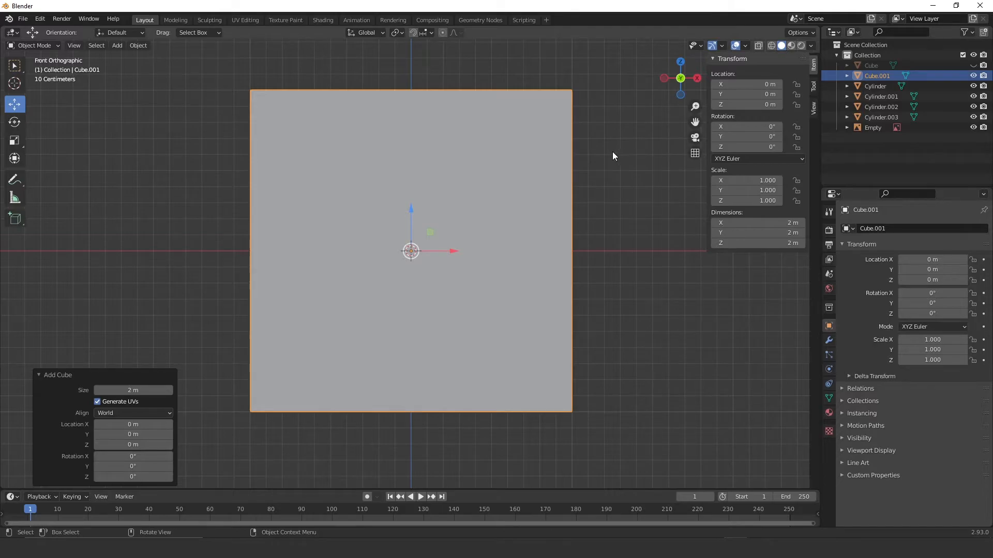
key(s)
scroll(419, 240, up, 6)
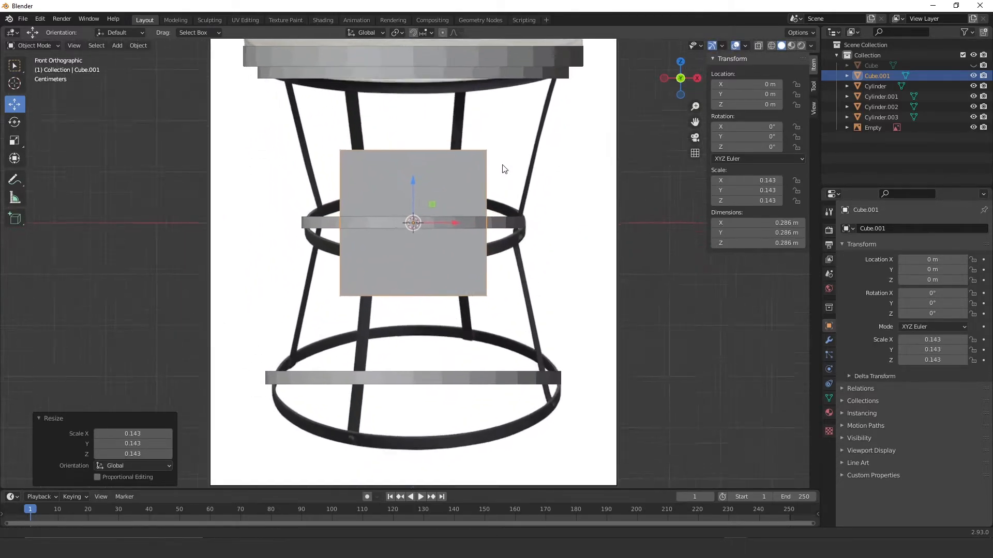
key(s)
click(433, 203)
Step: Move the cube over the lower end of the near front leg, to about X -0.115 m and Z -0.351 m
key(g)
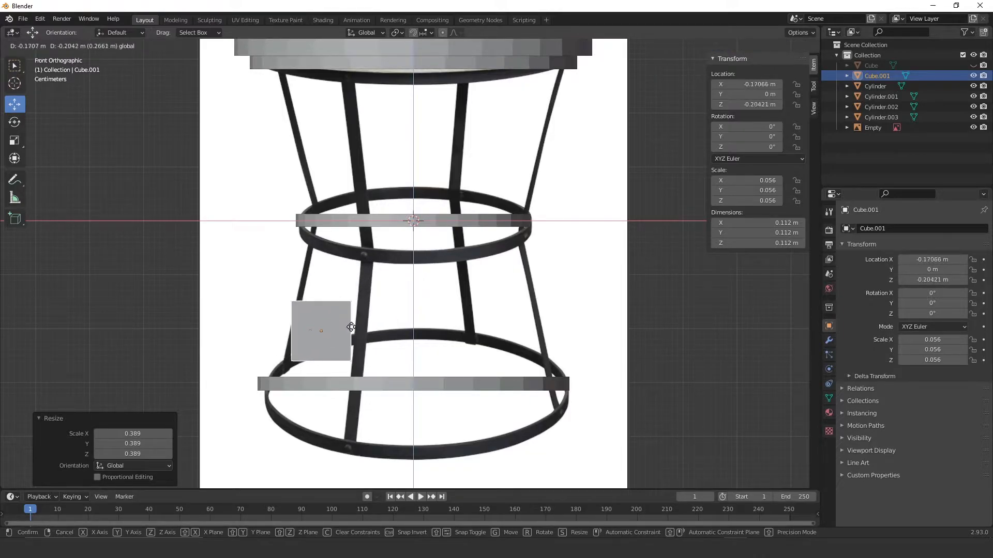
click(365, 406)
scroll(385, 387, up, 2)
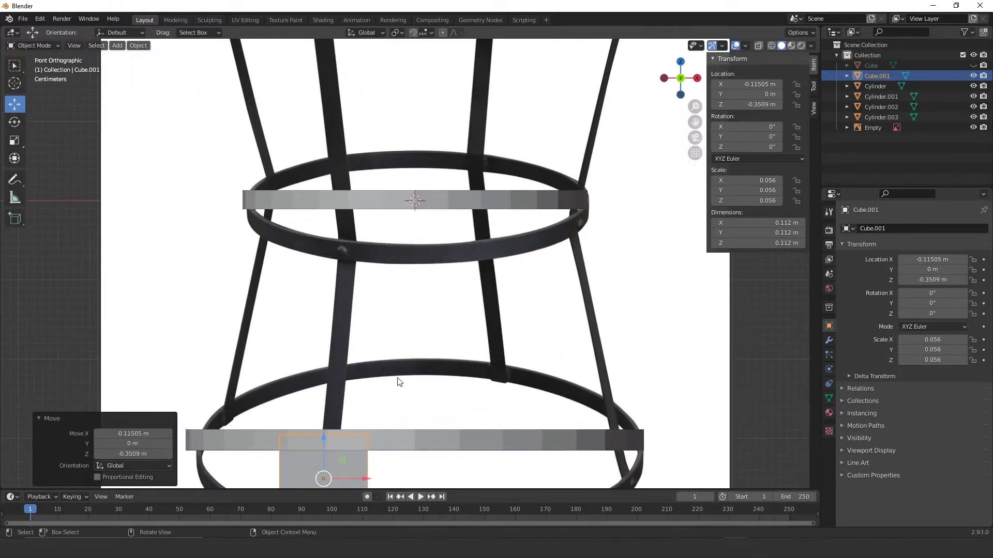
shift+middle_drag(379, 402, 479, 245)
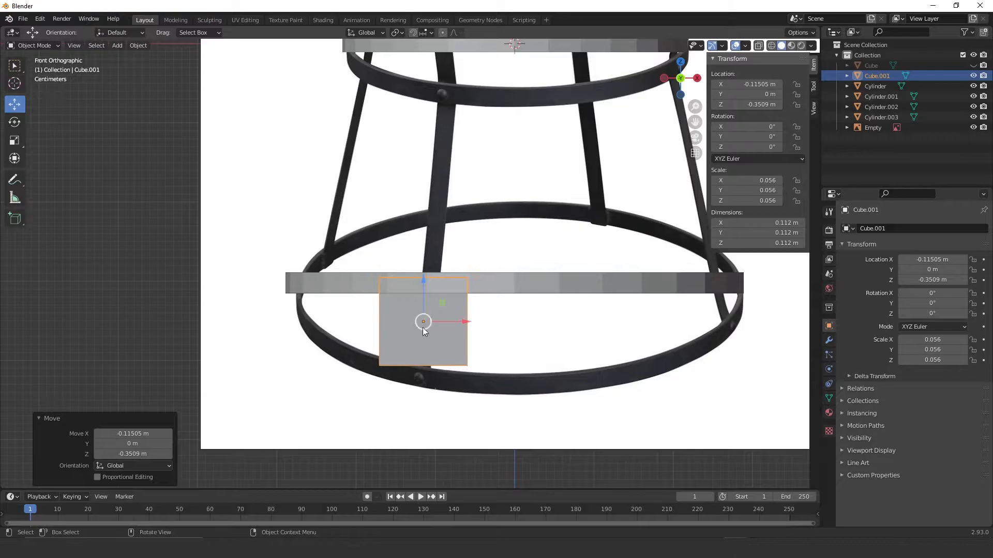
Step: In wireframe Edit Mode, move the cube's negative-X side vertices about 0.042 m along X to meet the edge of the reference leg
key(Tab)
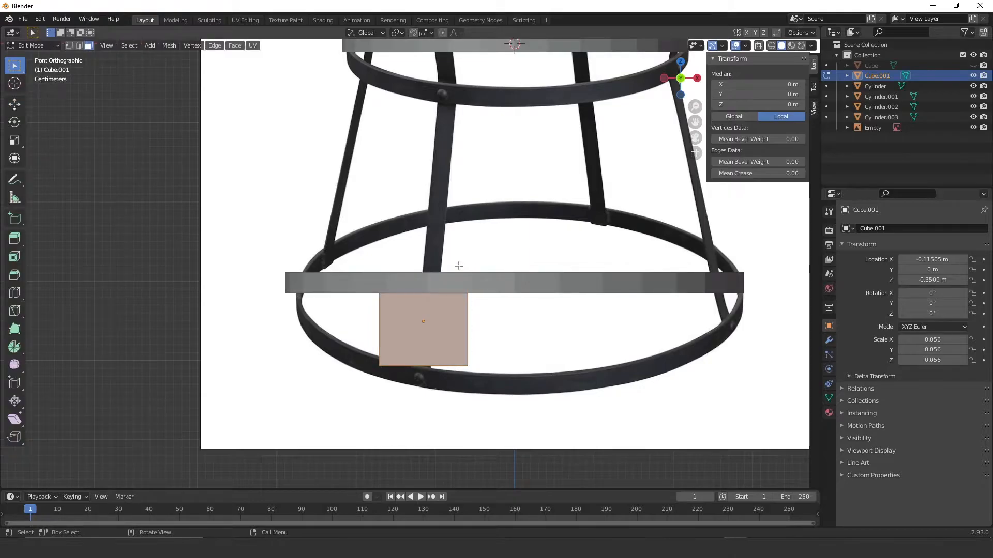
click(345, 261)
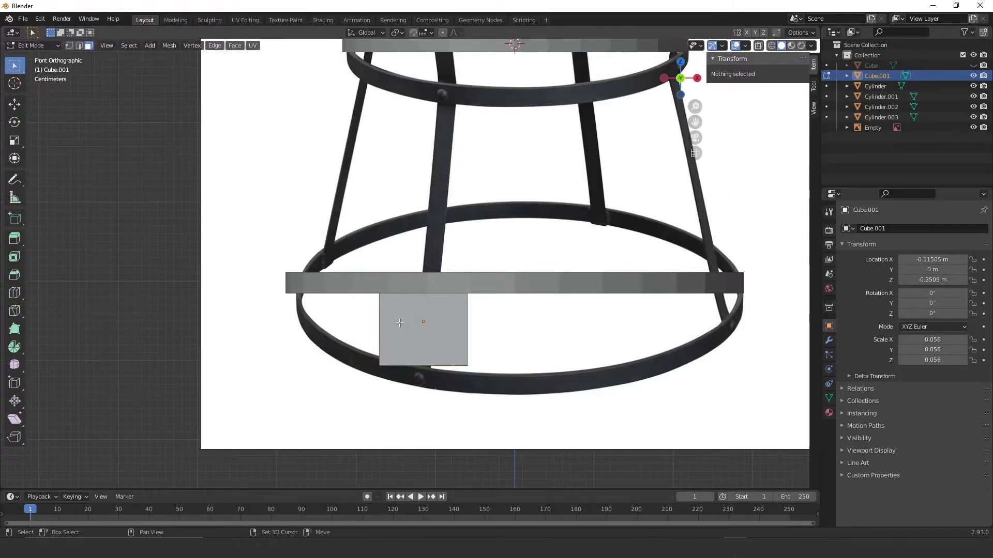
key(shift+z)
drag(329, 336, 412, 386)
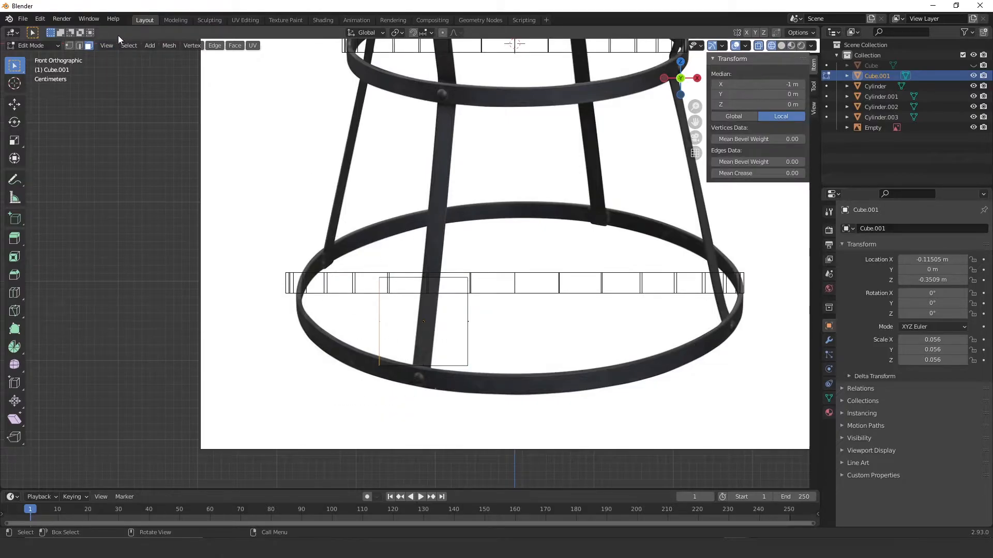
click(70, 46)
drag(304, 262, 396, 390)
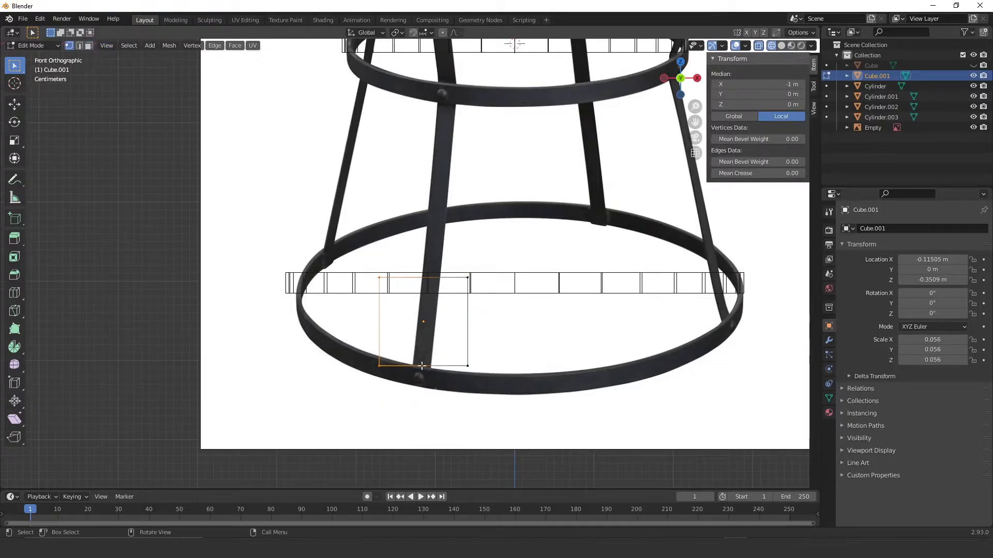
key(g)
key(x)
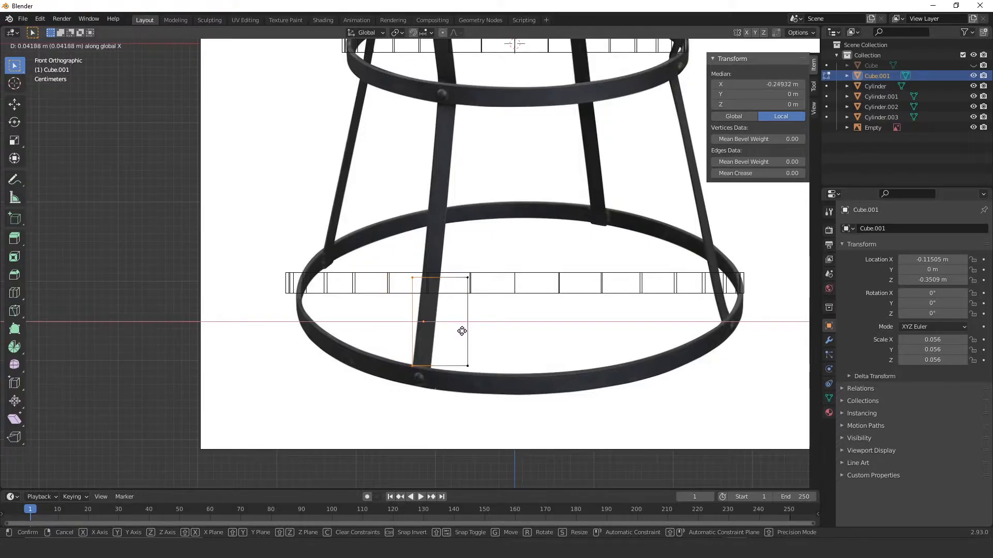
click(462, 331)
Step: Move the cube's positive-X side vertices about -0.045 m along X to match the width of the reference leg
key(b)
drag(441, 237, 505, 424)
key(g)
key(x)
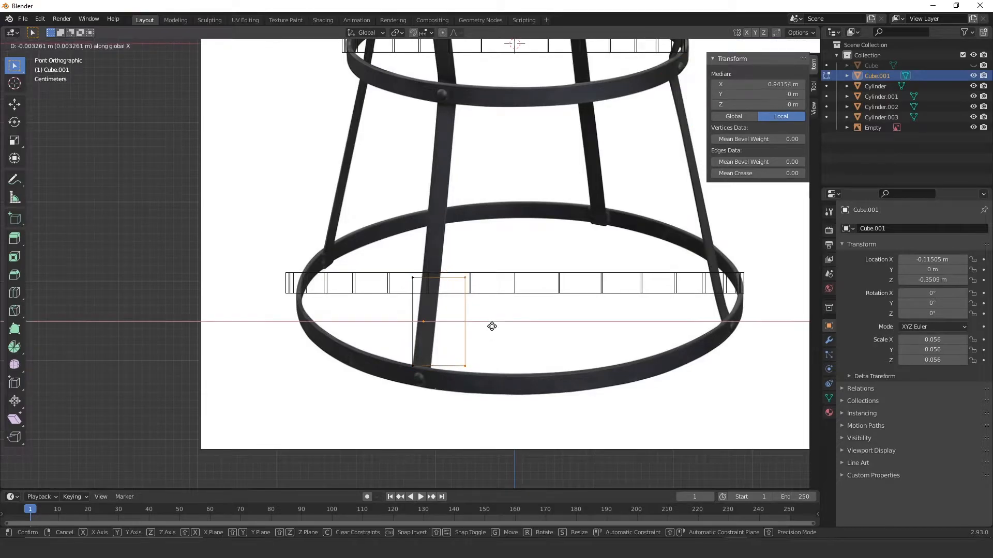
click(443, 366)
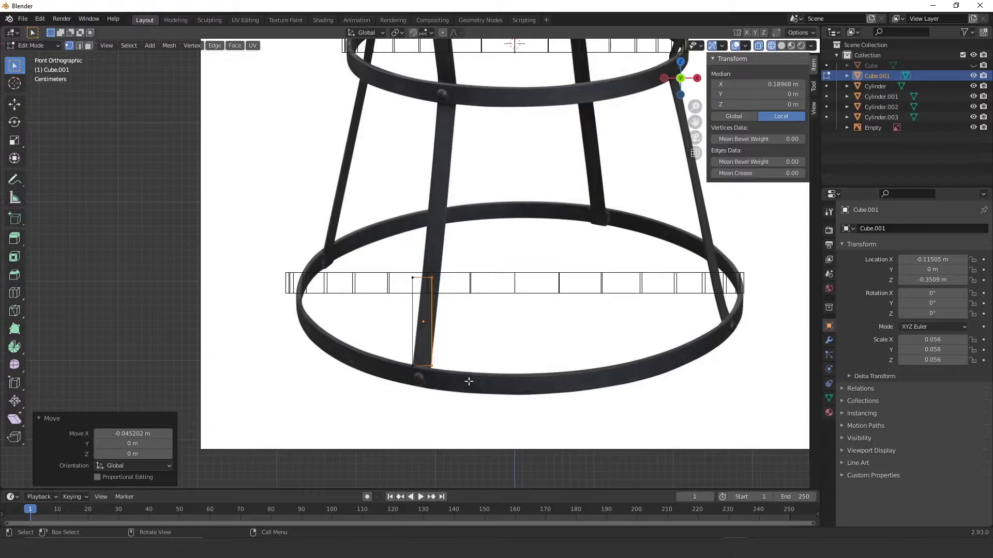
Step: From the right side view, move the leg piece's back vertices about -0.105 m along Y to flatten it into a thin bar
ctrl+middle_drag(402, 270, 423, 267)
drag(370, 254, 472, 431)
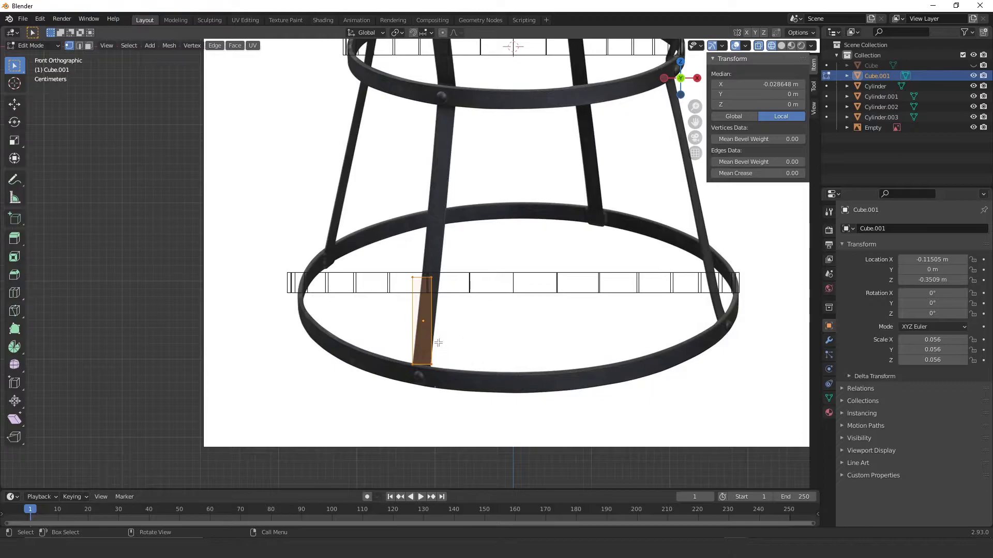
middle_drag(499, 335, 371, 362)
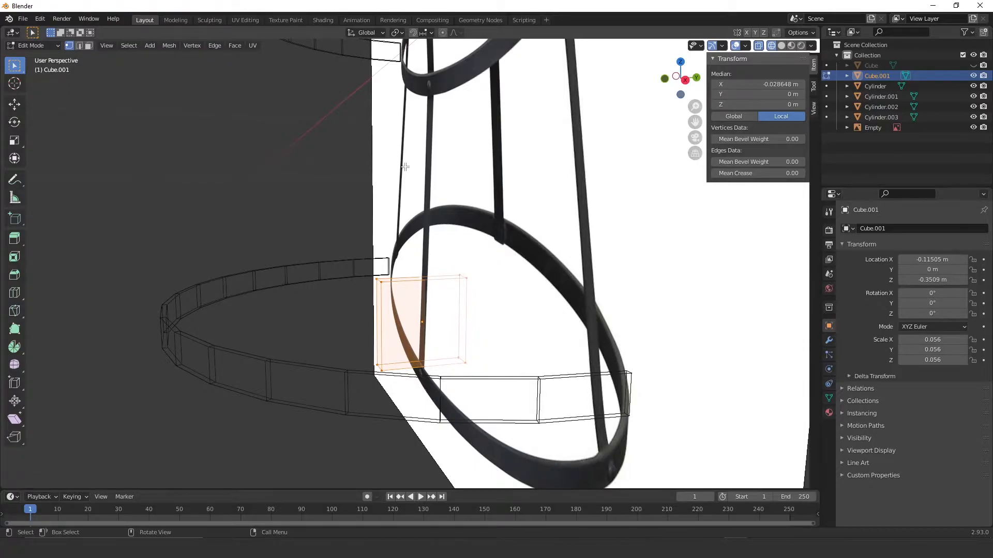
key(KP_3)
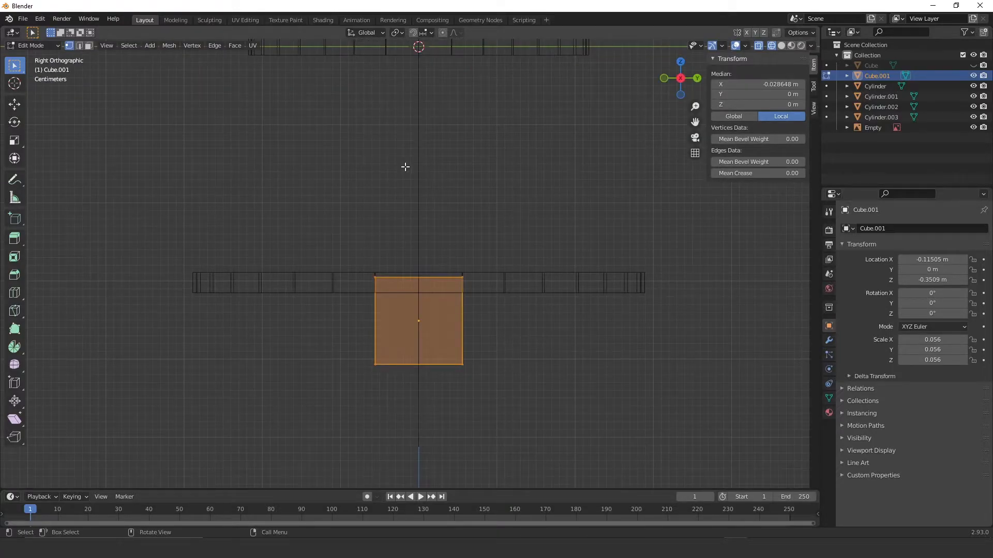
drag(437, 251, 490, 420)
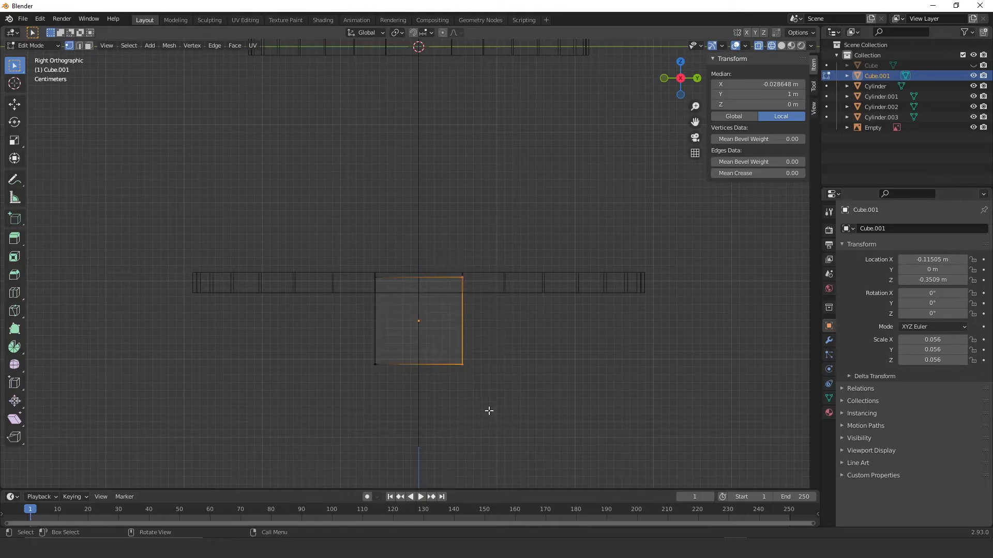
key(g)
key(x)
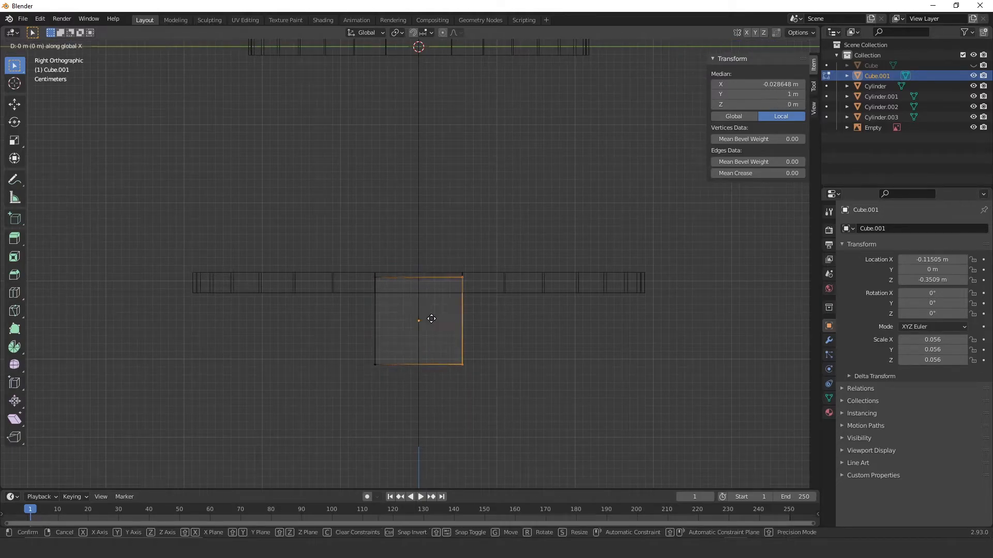
key(y)
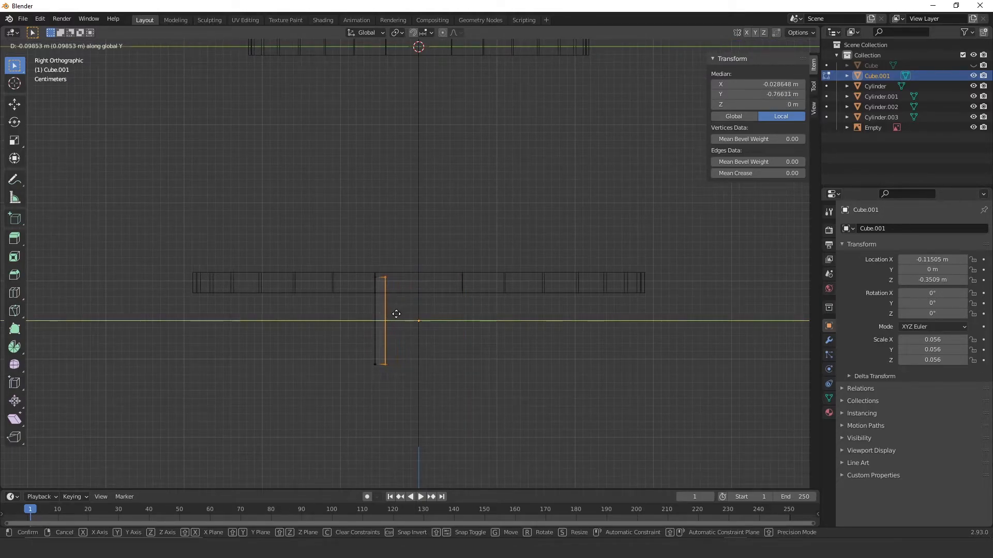
click(391, 321)
Step: Move the leg piece's back vertices a further -0.0037 m or so along Y to thin the bar more
scroll(408, 248, up, 6)
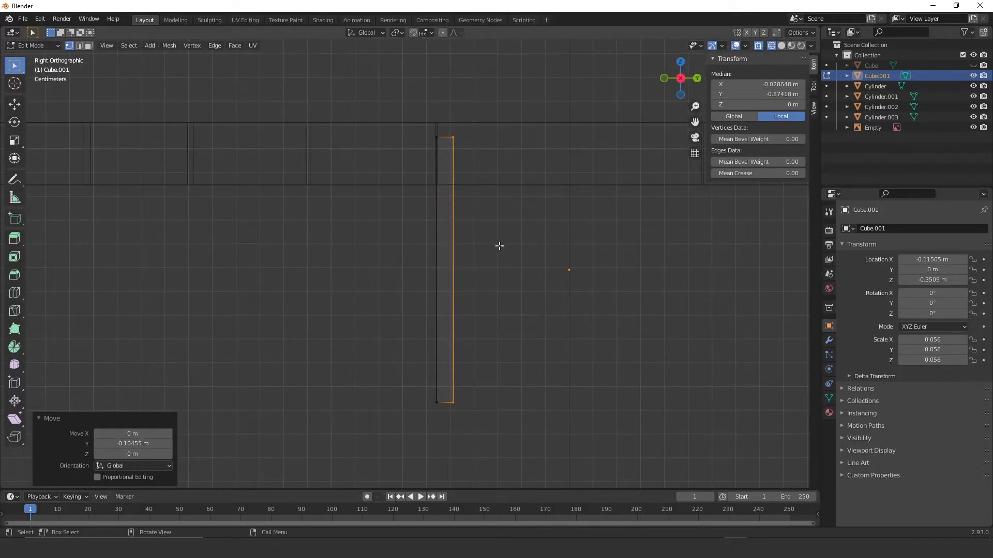
key(g)
key(y)
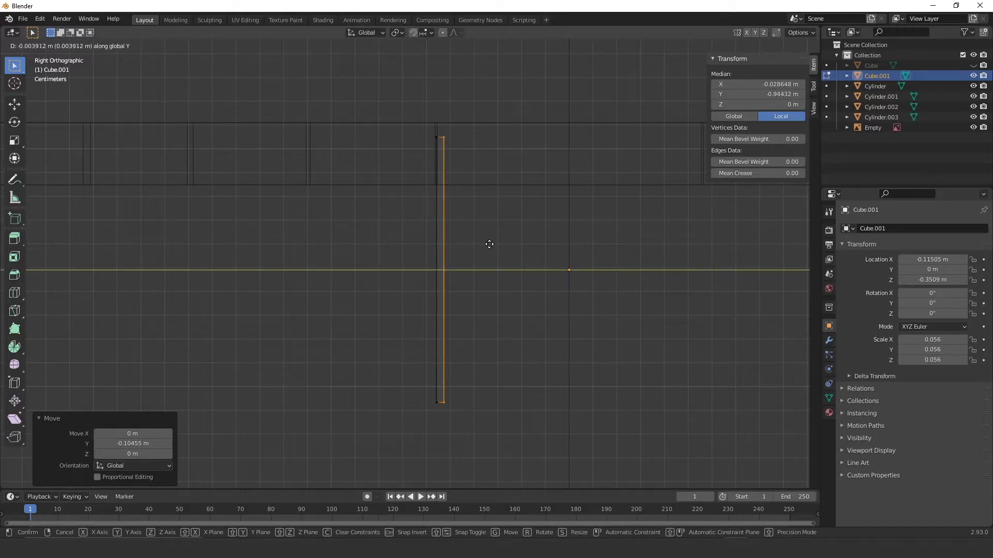
click(512, 242)
scroll(474, 352, down, 2)
scroll(423, 416, down, 5)
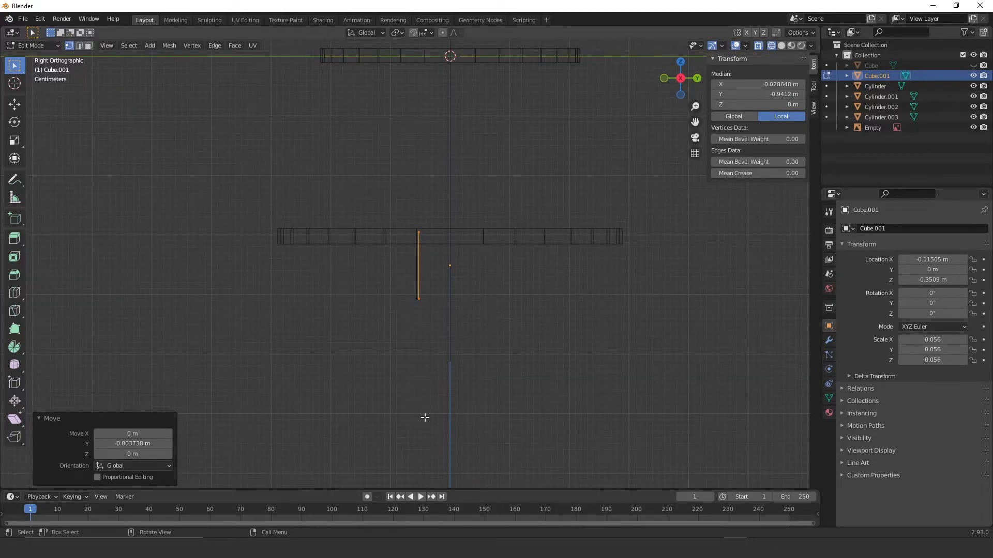
Step: Examine in the reference photo how the legs meet the bottom, middle and top rings
key(KP_1)
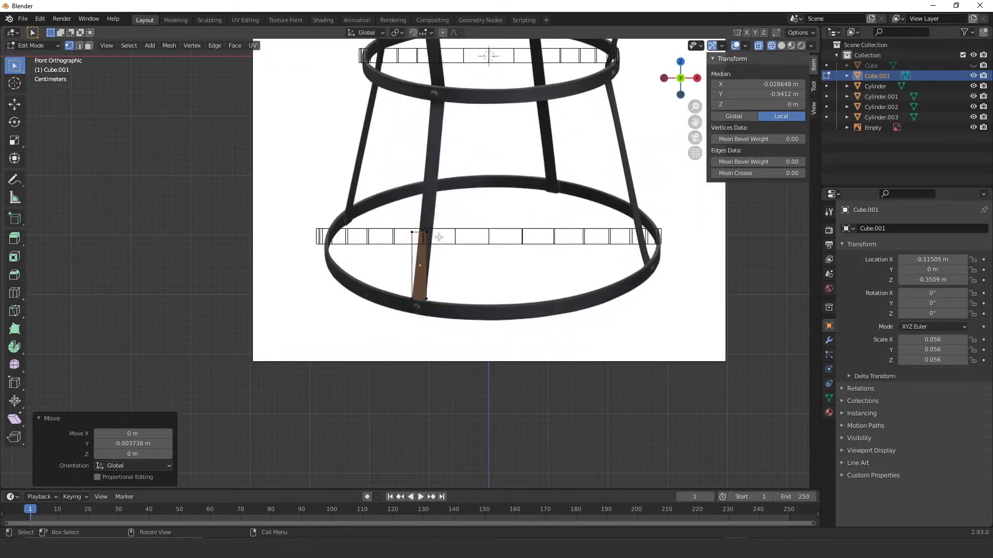
scroll(402, 395, down, 2)
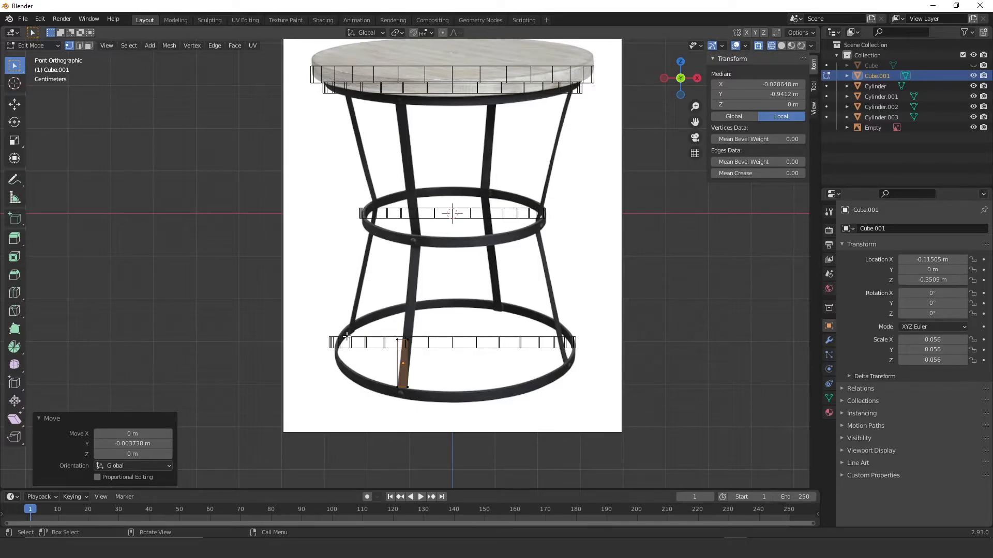
scroll(333, 249, up, 5)
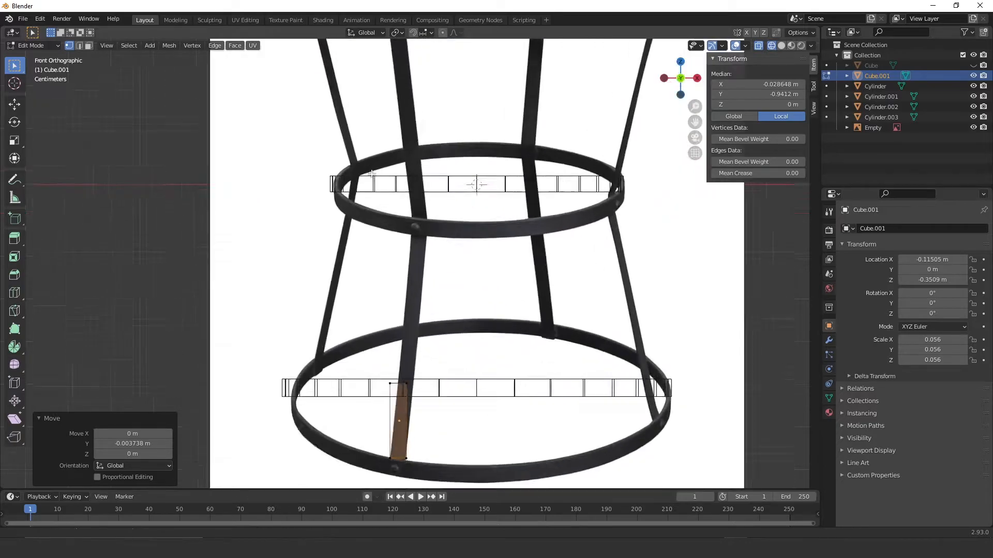
shift+middle_drag(421, 168, 449, 266)
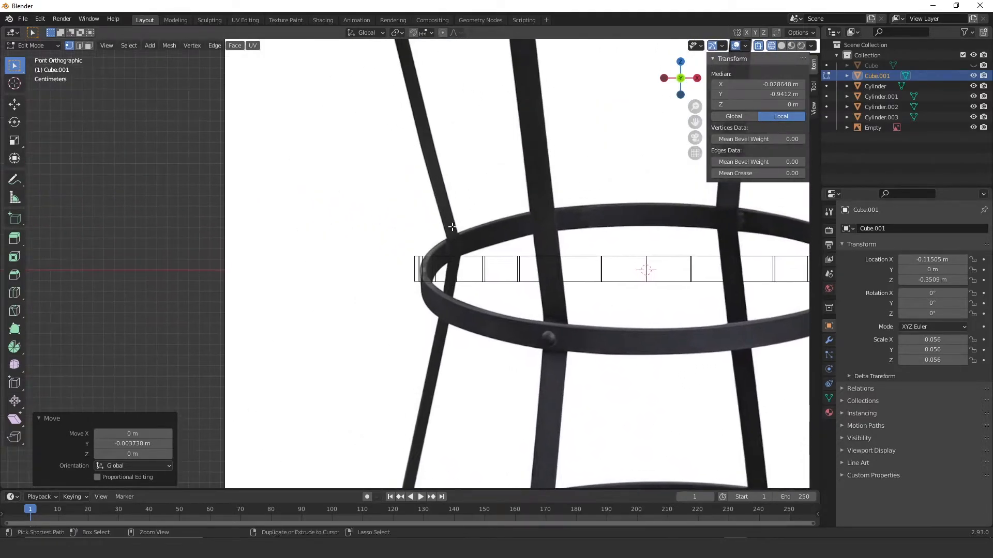
scroll(488, 199, up, 4)
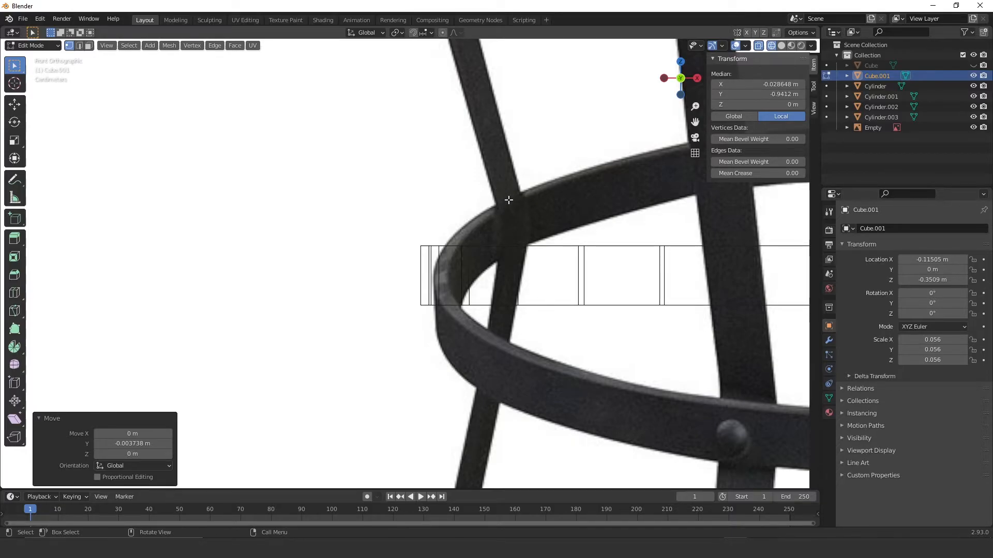
scroll(453, 342, down, 2)
middle_drag(453, 341, 414, 325)
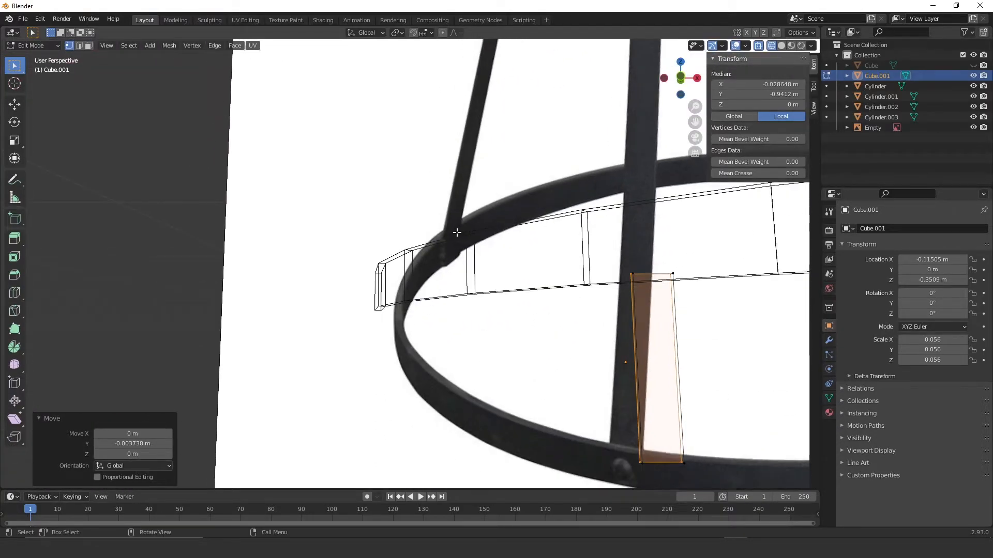
middle_drag(440, 263, 501, 402)
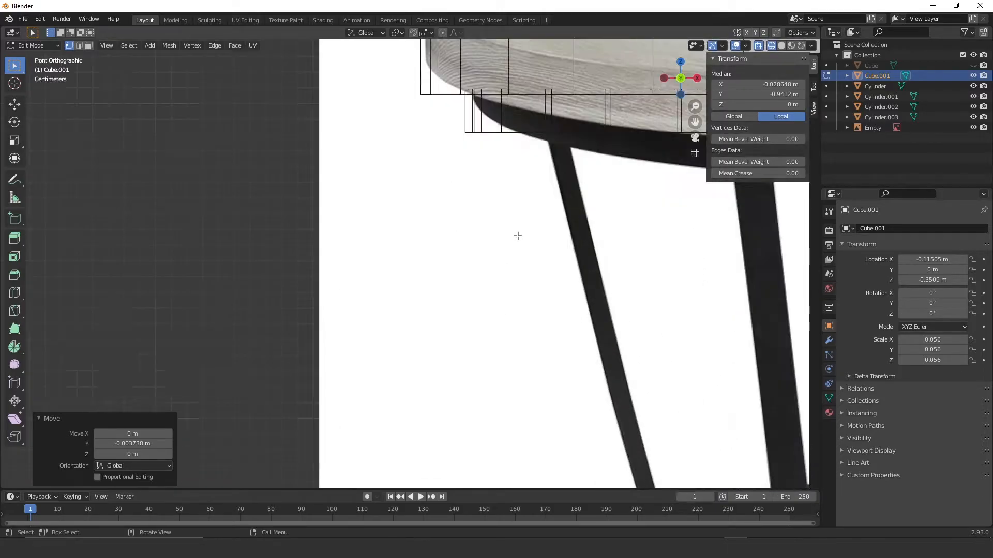
key(KP_1)
shift+middle_drag(441, 347, 414, 203)
scroll(535, 376, down, 2)
Step: Select all vertices of the leg piece and rotate them 90° about the global Z axis
drag(416, 377, 506, 490)
ctrl+middle_drag(476, 454, 466, 345)
ctrl+drag(466, 344, 465, 330)
shift+middle_drag(498, 402, 492, 246)
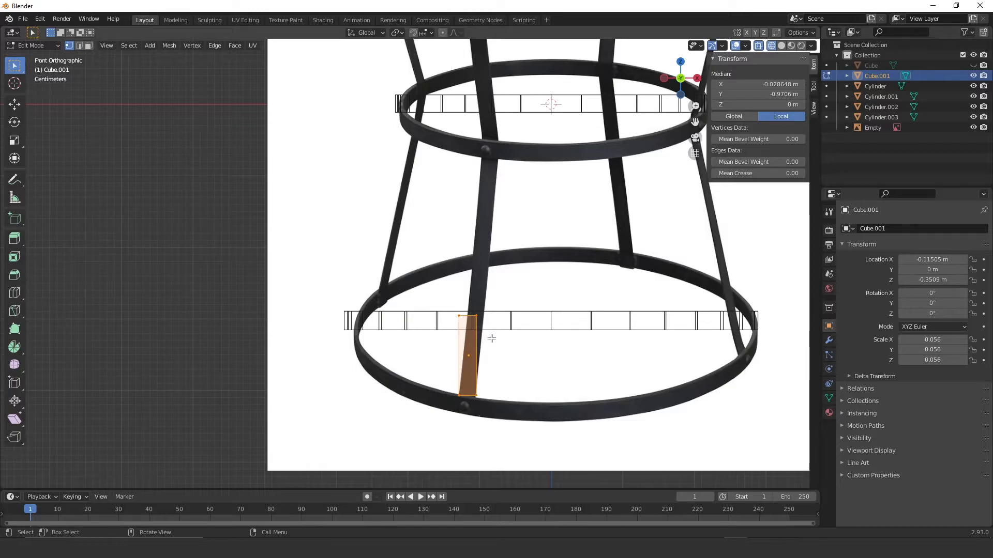
key(r)
key(x)
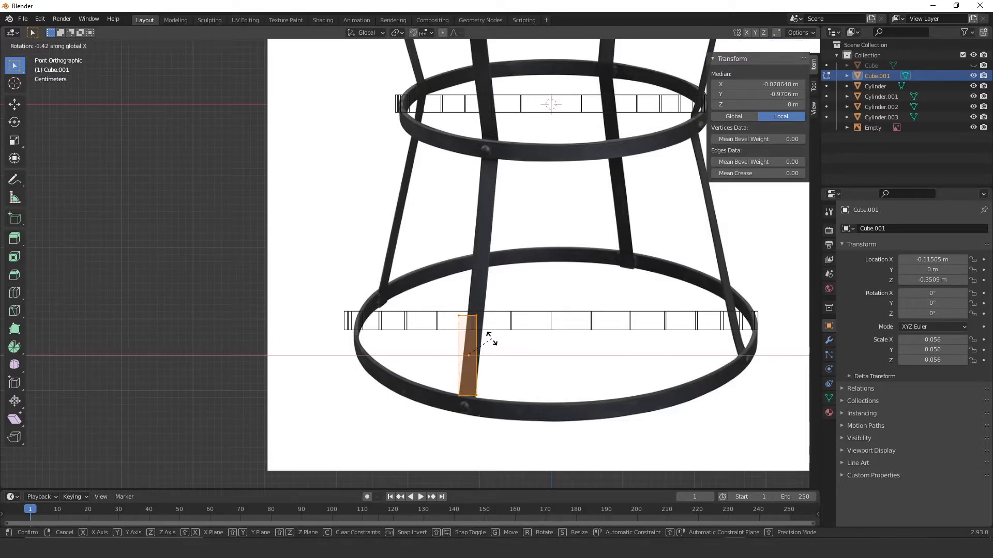
key(y)
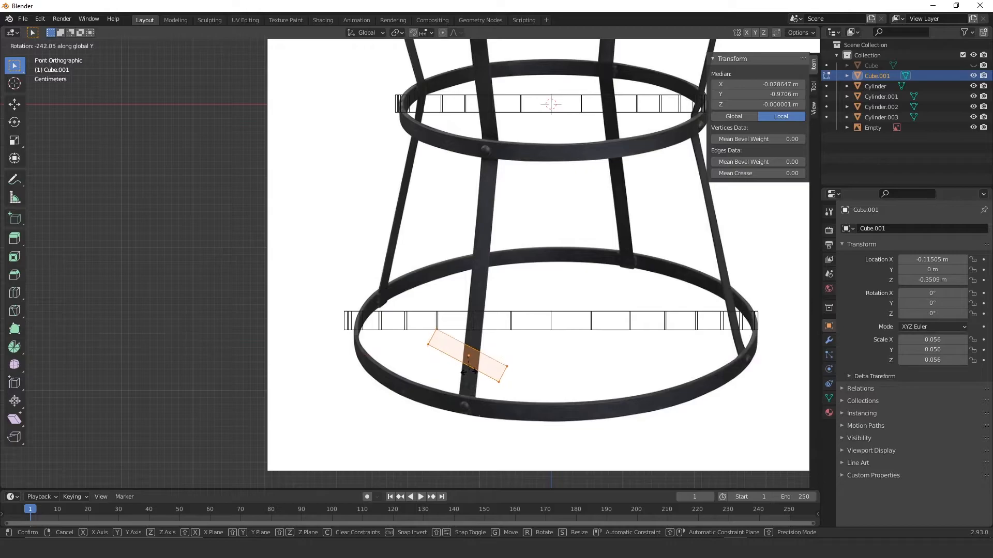
key(z)
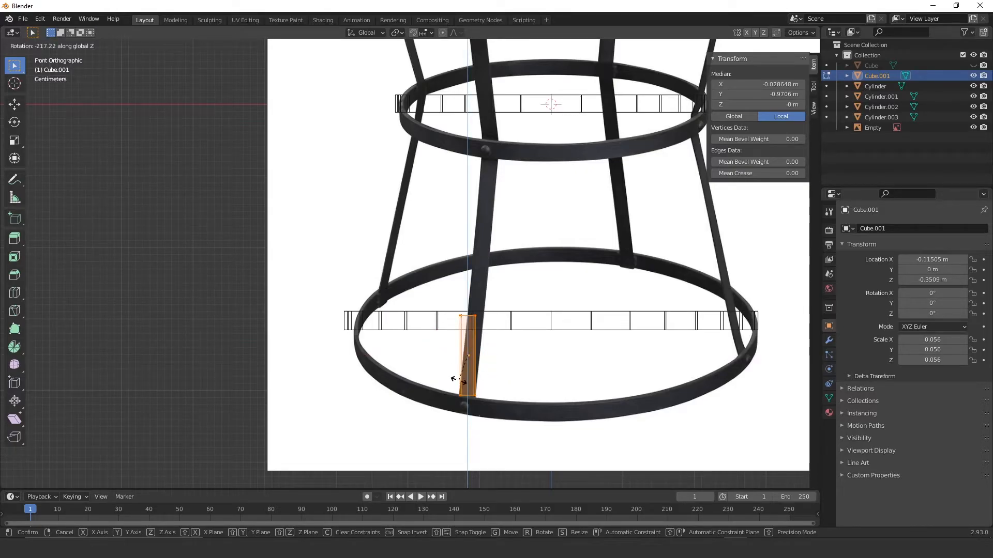
text(90)
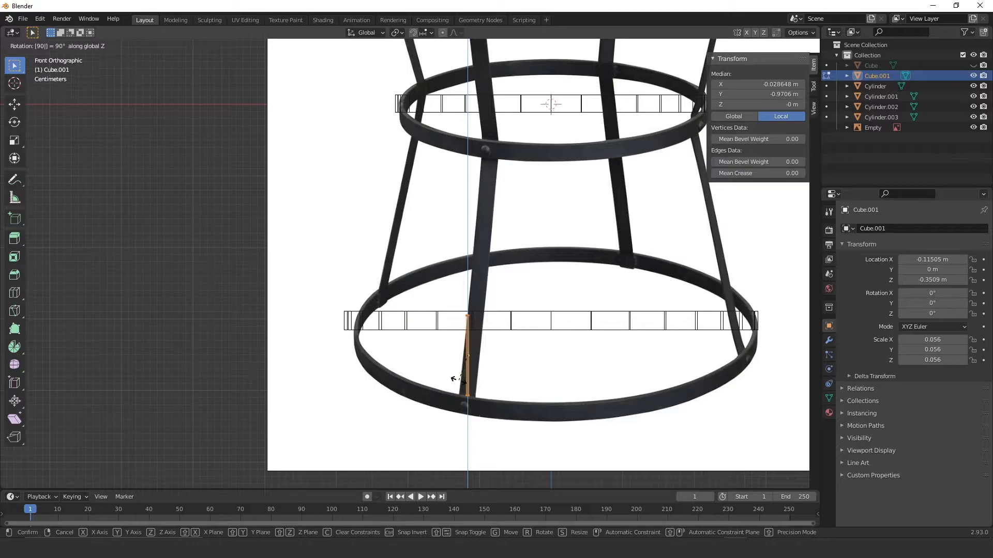
key(Return)
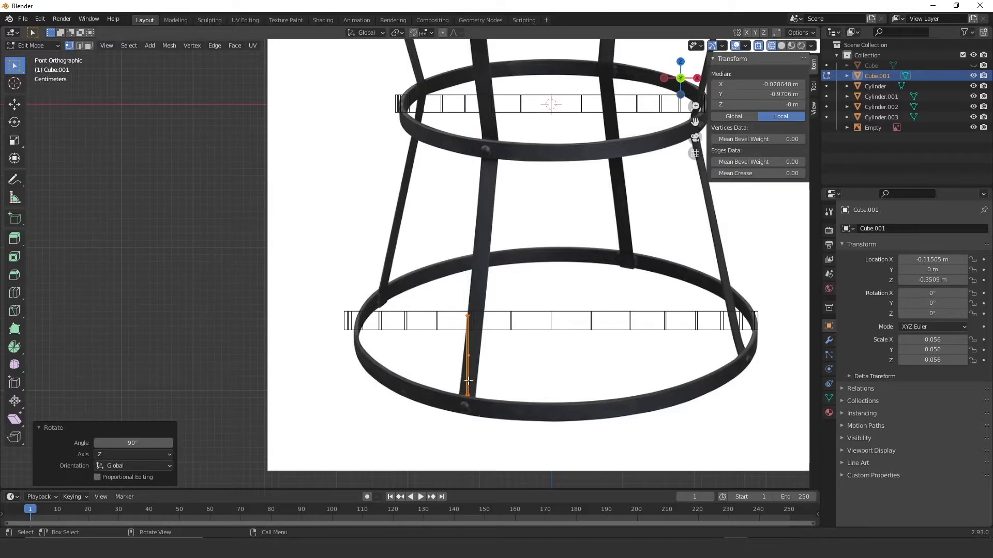
Step: Move the leg piece about -0.163 m along X and 0.11 m along Z to the bottom ring's negative-X side
key(g)
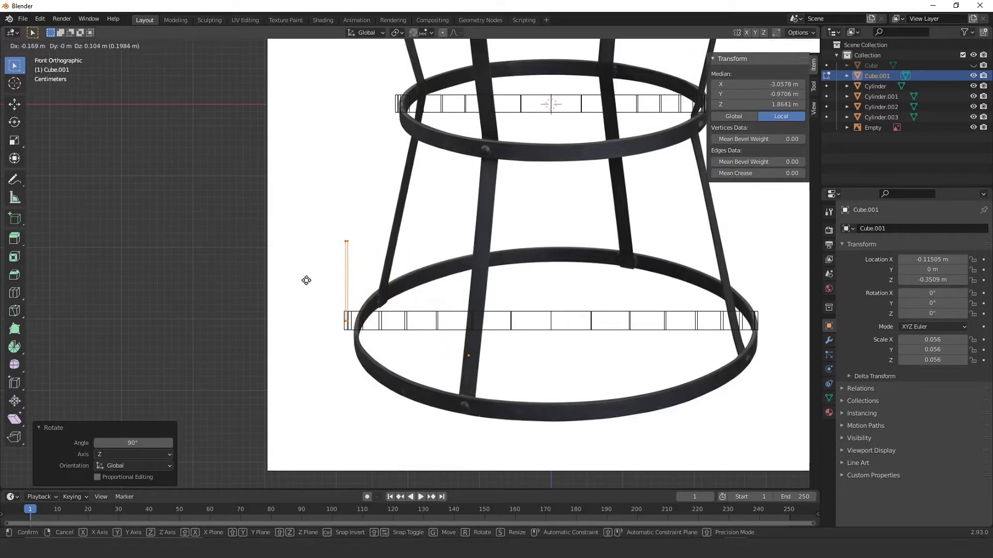
click(311, 279)
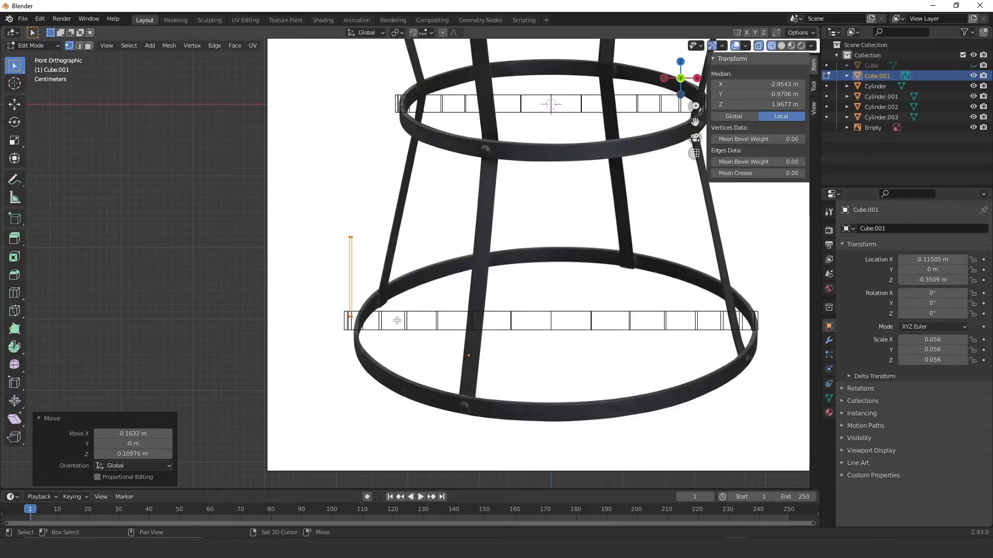
key(shift+z)
mouse_move(396, 321)
ctrl+middle_down()
mouse_move(376, 220)
mouse_move(342, 255)
ctrl+middle_up()
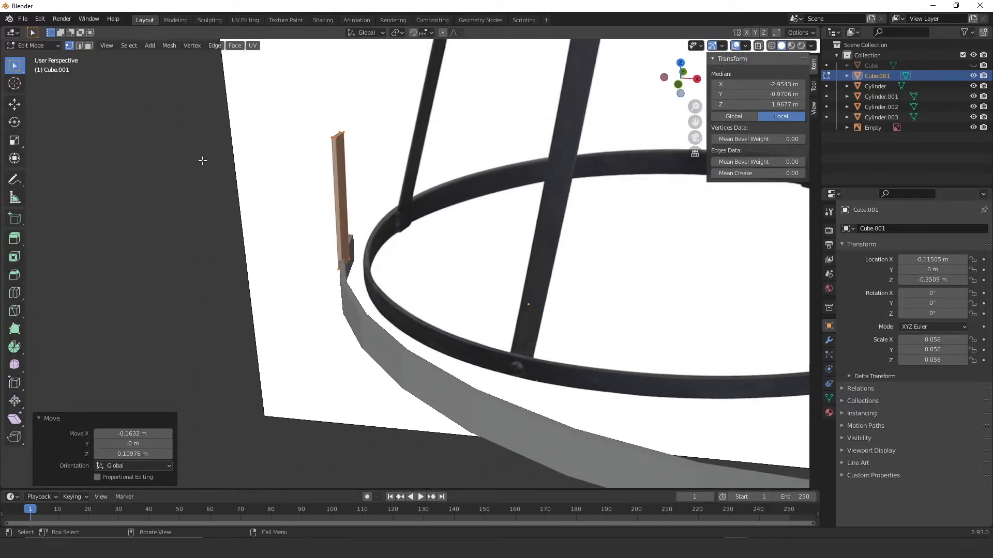
Step: Return to Object Mode and set the leg piece's origin to its center of mass (surface)
key(Tab)
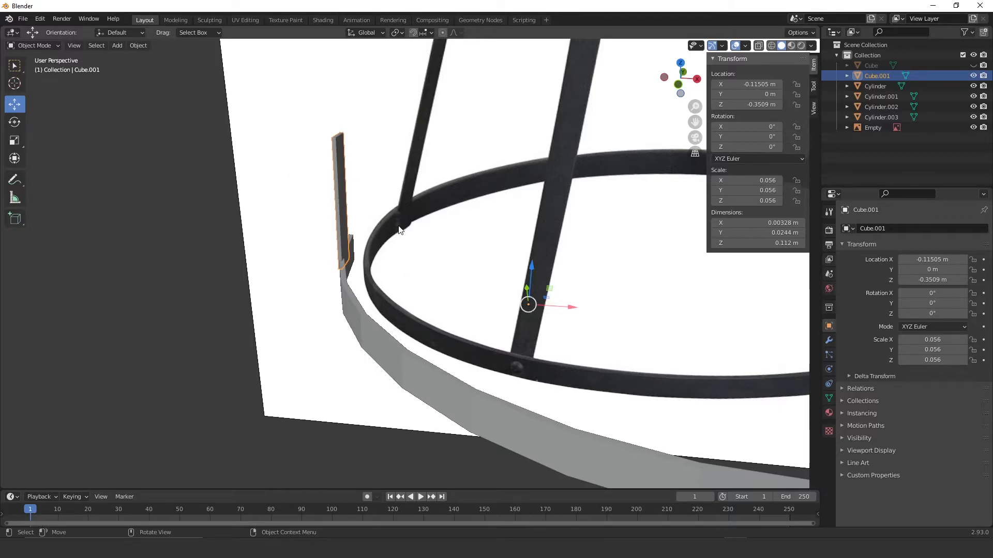
right_click(338, 197)
mouse_move(340, 196)
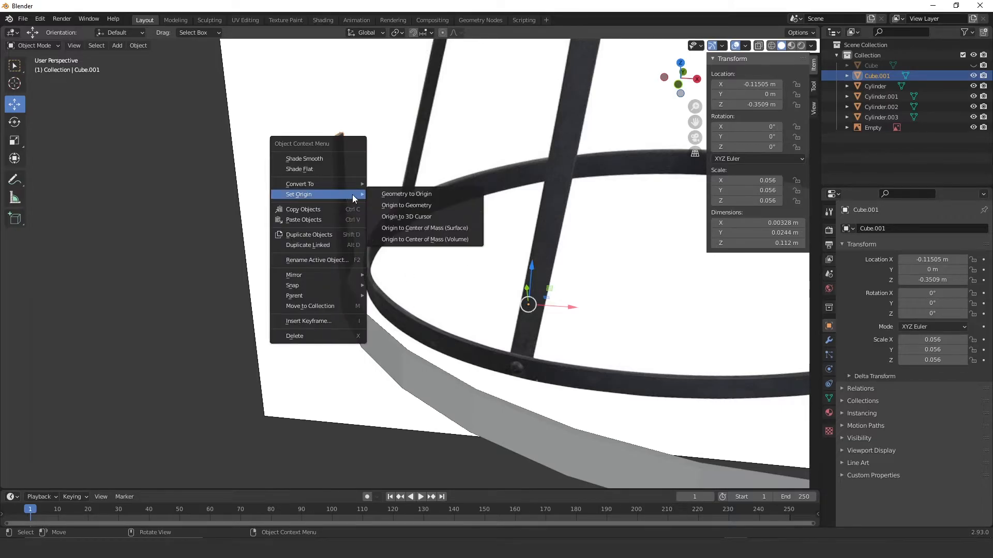
click(442, 229)
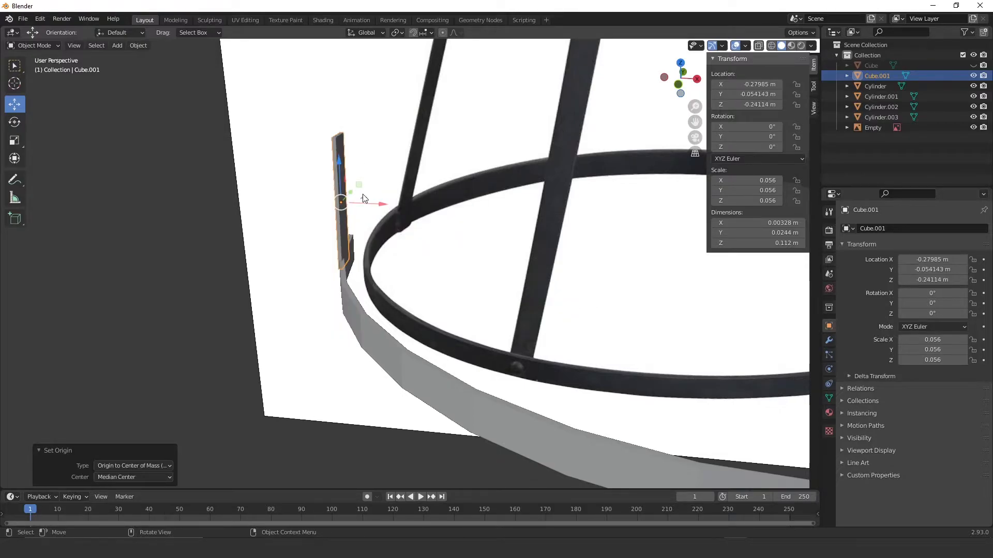
Step: Shift the leg bar about 0.007 m along X and lower it about 0.018 m to meet the bottom ring's lower edge
ctrl+middle_drag(354, 147, 423, 110)
shift+middle_drag(489, 222, 579, 282)
drag(310, 122, 336, 122)
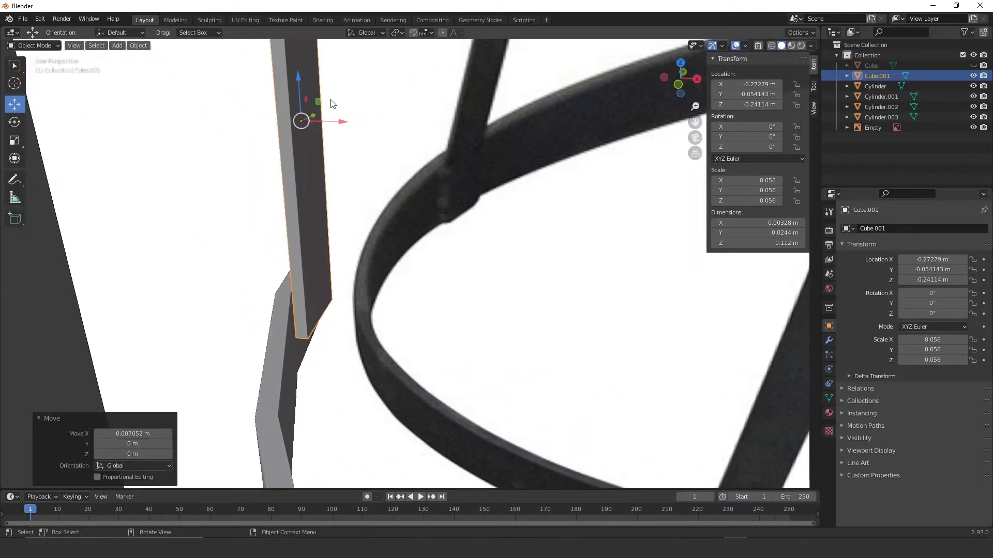
drag(303, 93, 308, 117)
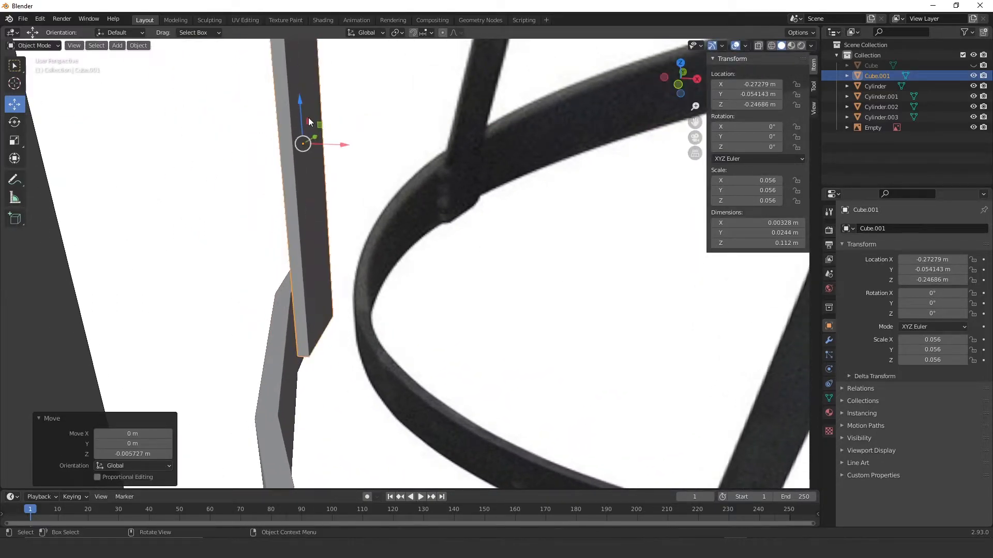
key(KP_1)
ctrl+middle_drag(284, 188, 370, 183)
drag(351, 96, 341, 147)
scroll(374, 285, down, 4)
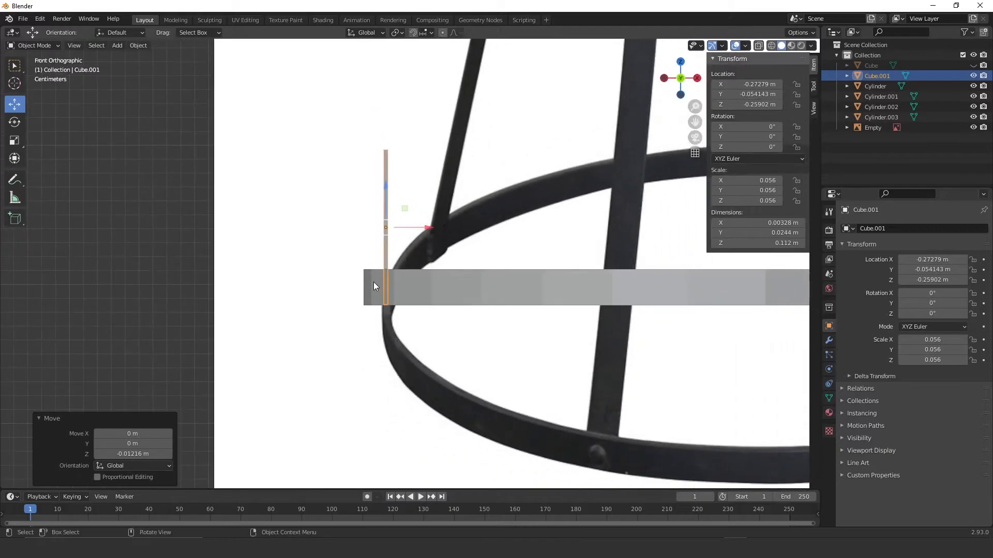
Step: From the top view, move the leg bar to about X -0.2816 m, Y 0.0001 m, against the inside of the bottom ring
key(KP_7)
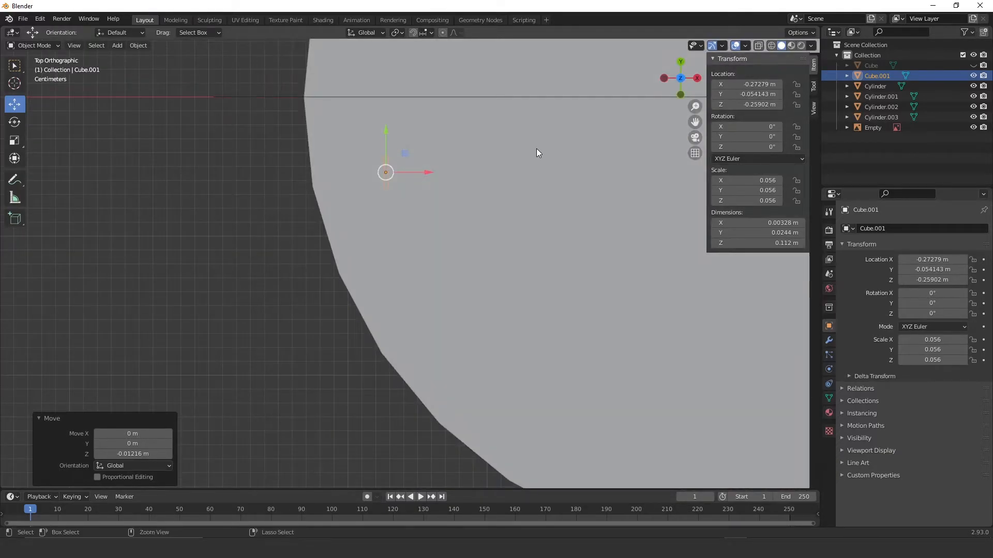
scroll(464, 190, down, 5)
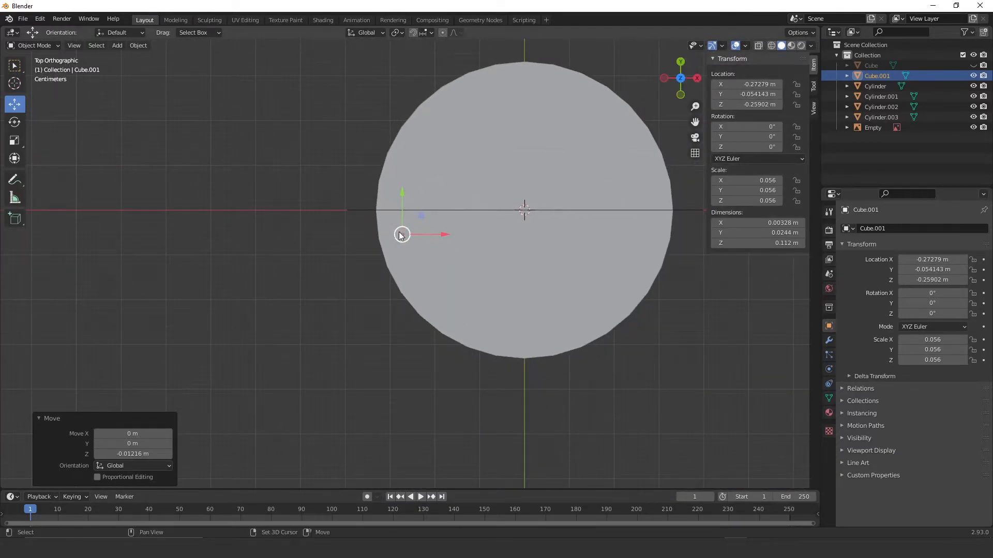
shift+middle_drag(401, 232, 460, 326)
scroll(482, 282, up, 3)
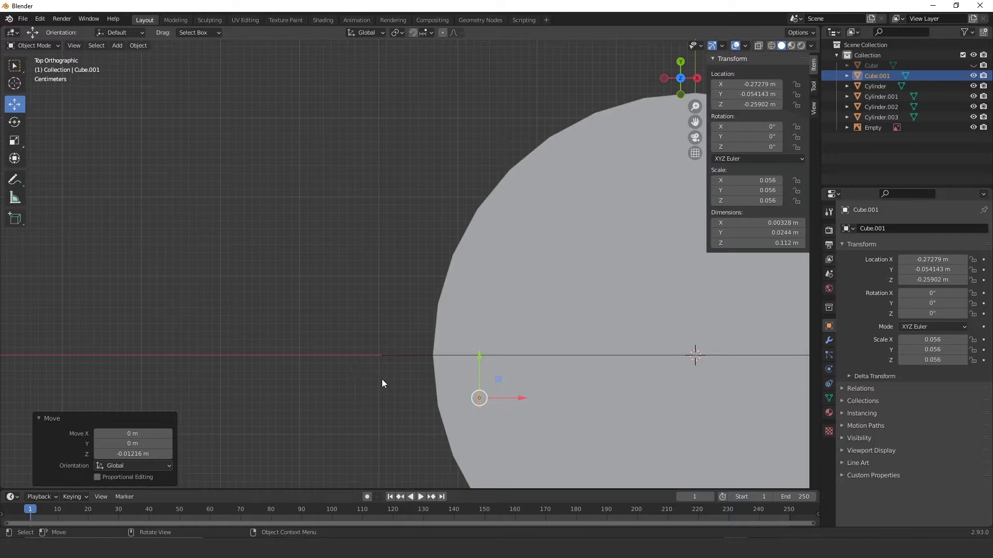
key(shift+z)
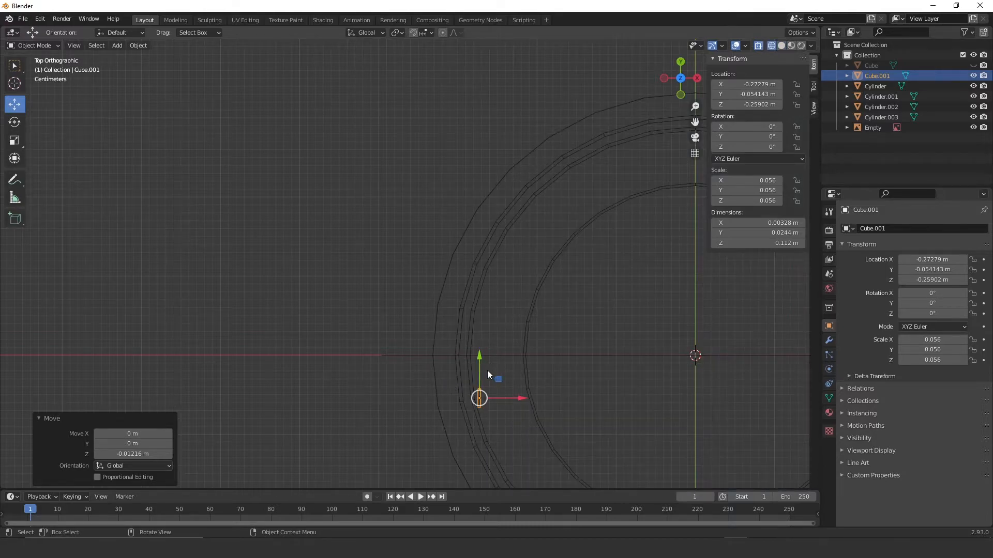
drag(498, 379, 489, 327)
scroll(494, 310, up, 9)
shift+middle_drag(578, 353, 581, 306)
drag(557, 293, 551, 288)
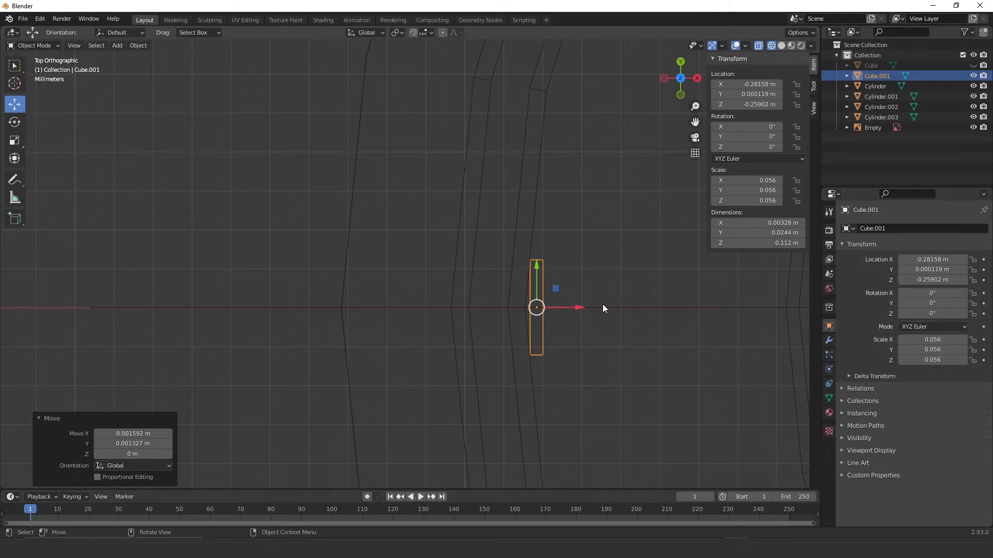
Step: From the front view, raise the leg bar's top vertices about 0.509 m along Z to reach the top ring
key(KP_1)
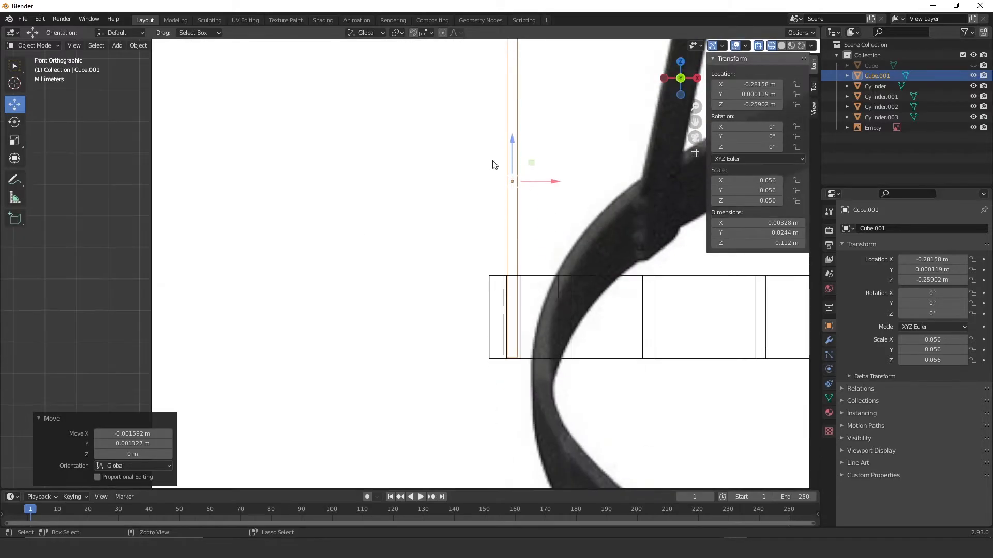
scroll(426, 335, down, 6)
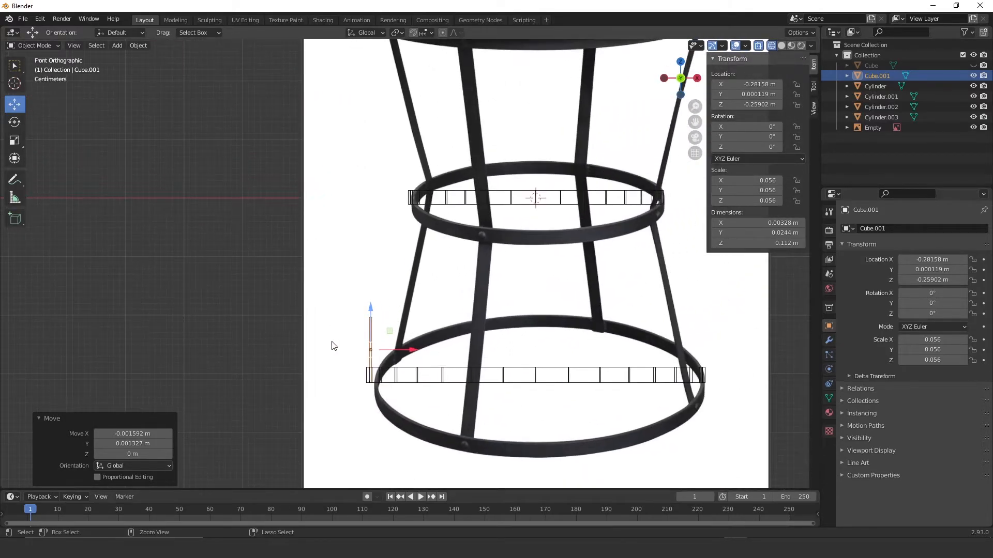
shift+middle_drag(396, 274, 463, 352)
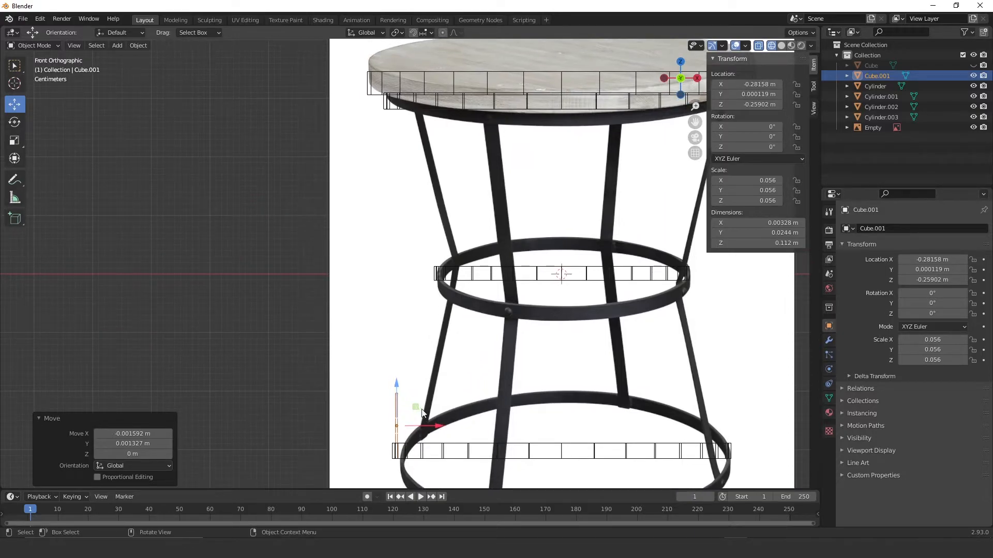
key(Tab)
drag(364, 368, 423, 414)
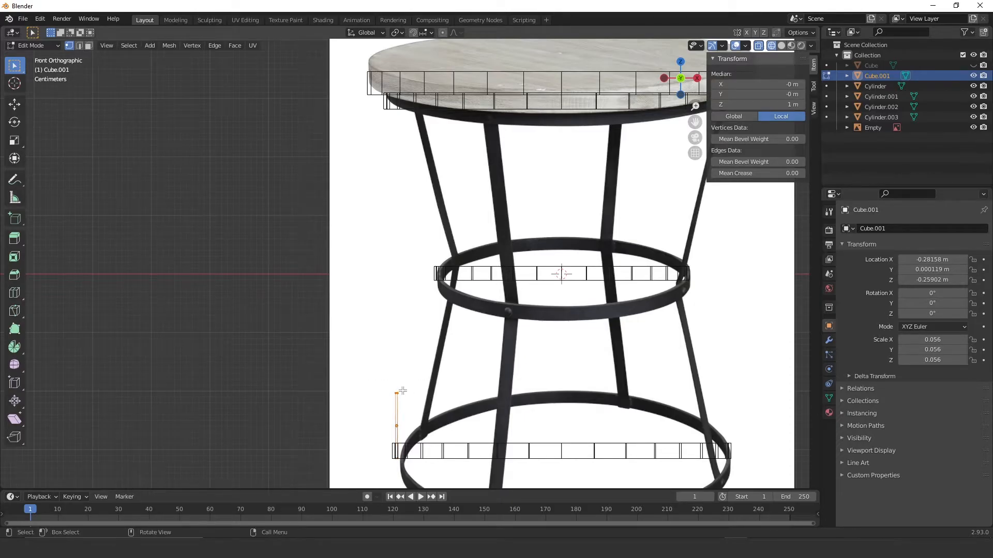
key(g)
key(z)
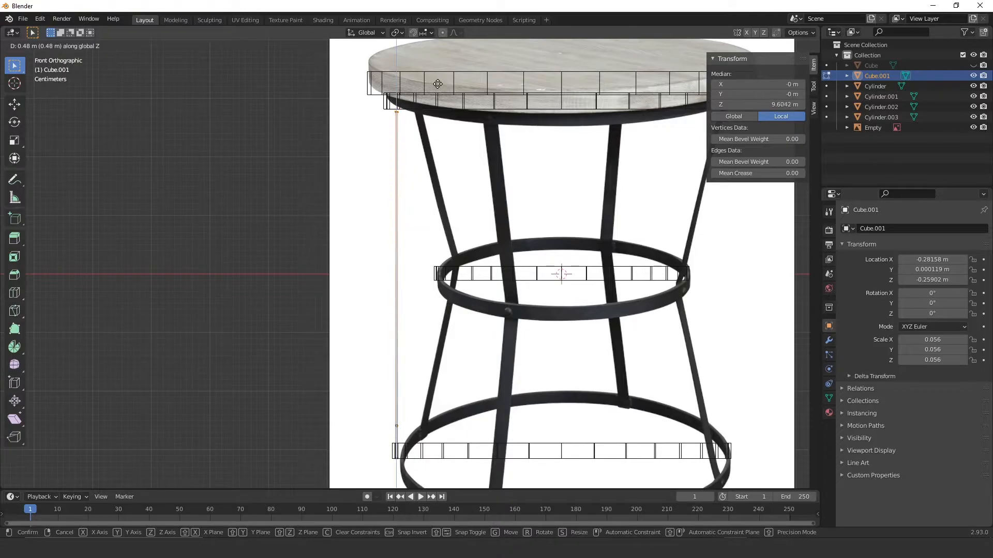
click(442, 57)
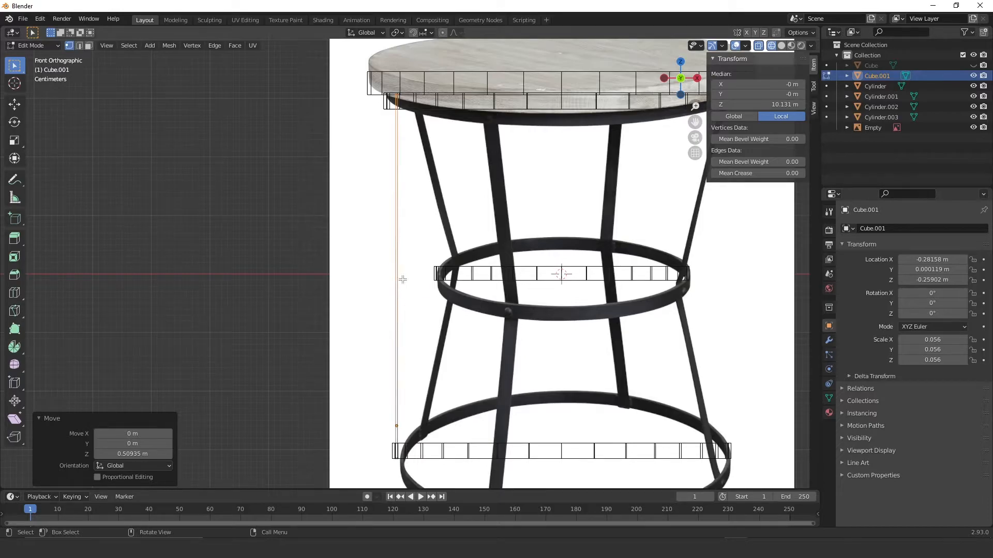
Step: Add one centred loop cut to the leg and move it about 0.076 m along X to the inside of the middle ring
key(ctrl+r)
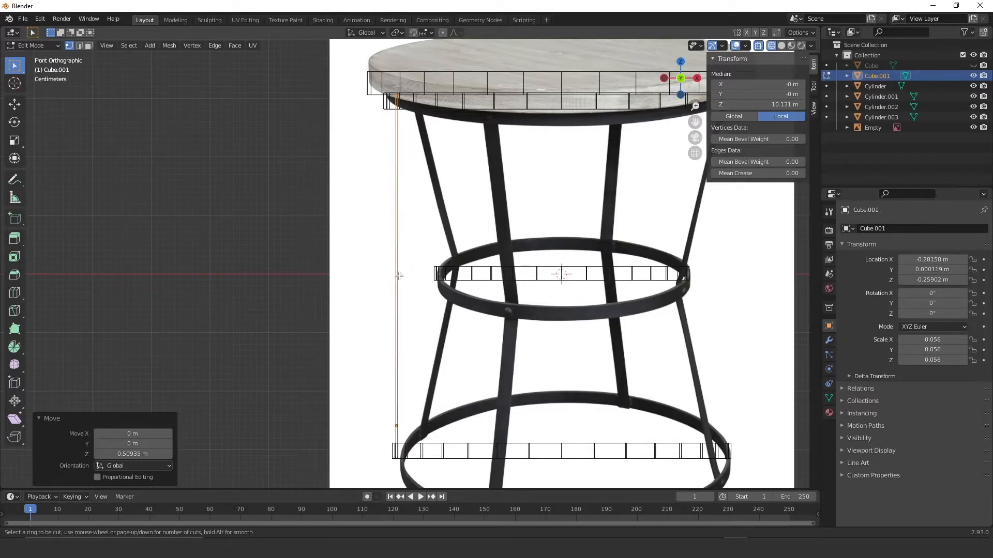
click(399, 275)
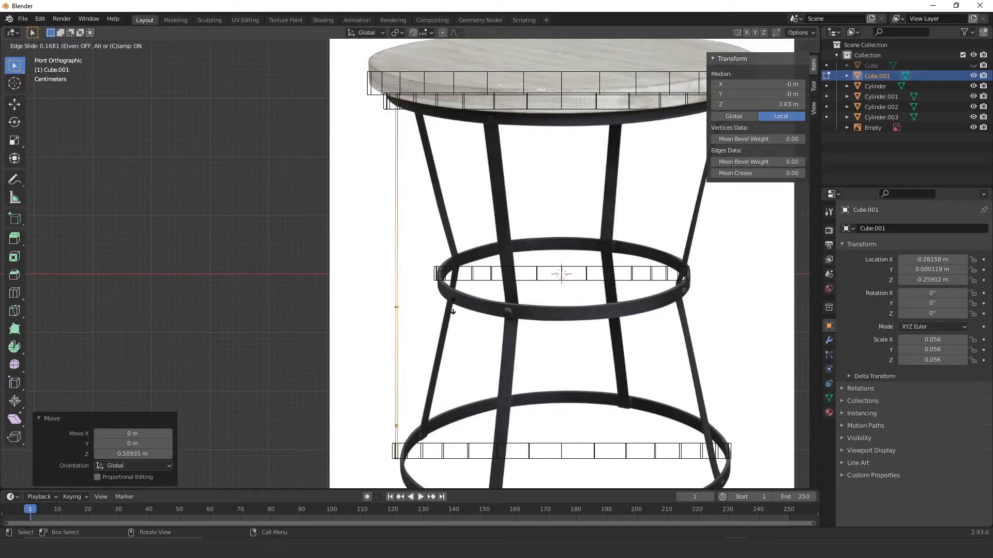
right_click(470, 281)
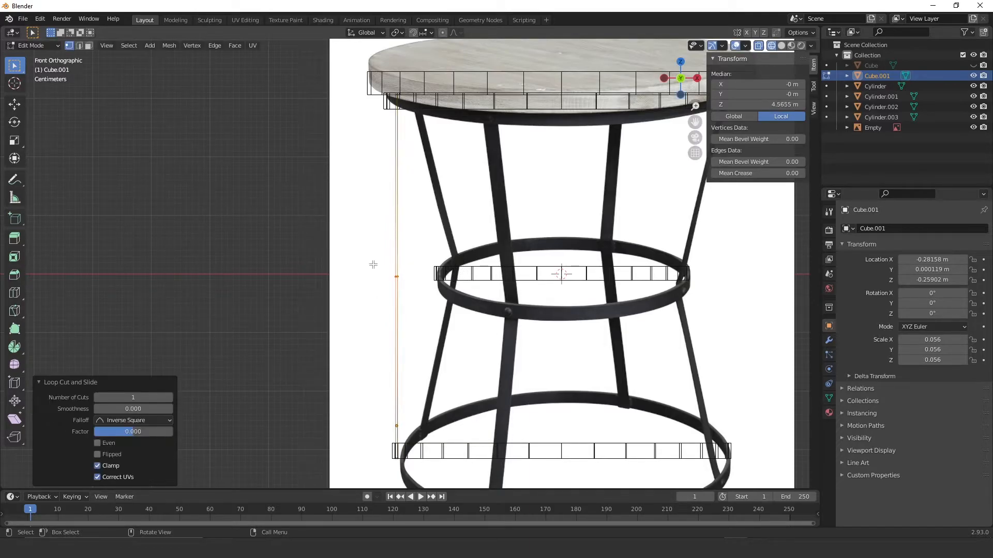
drag(356, 260, 414, 305)
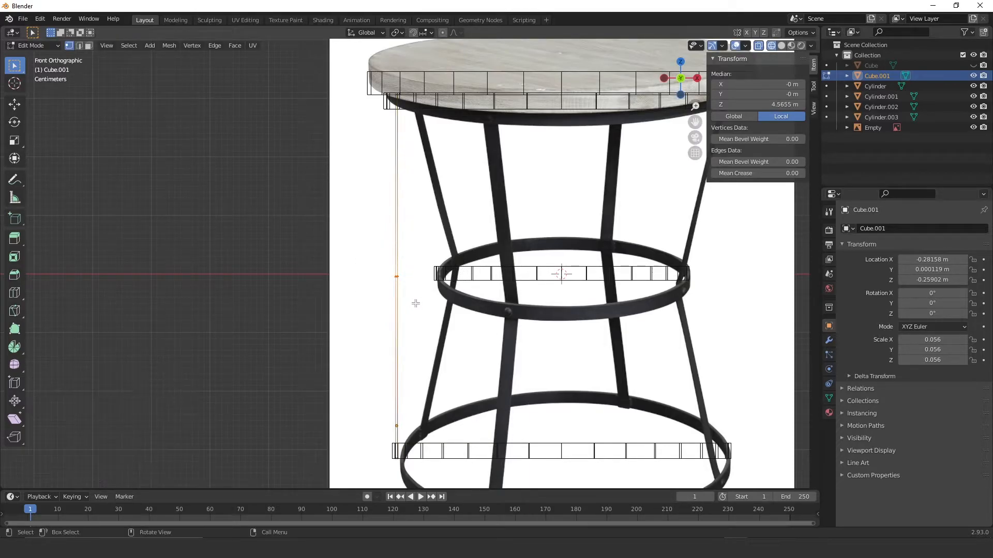
click(14, 104)
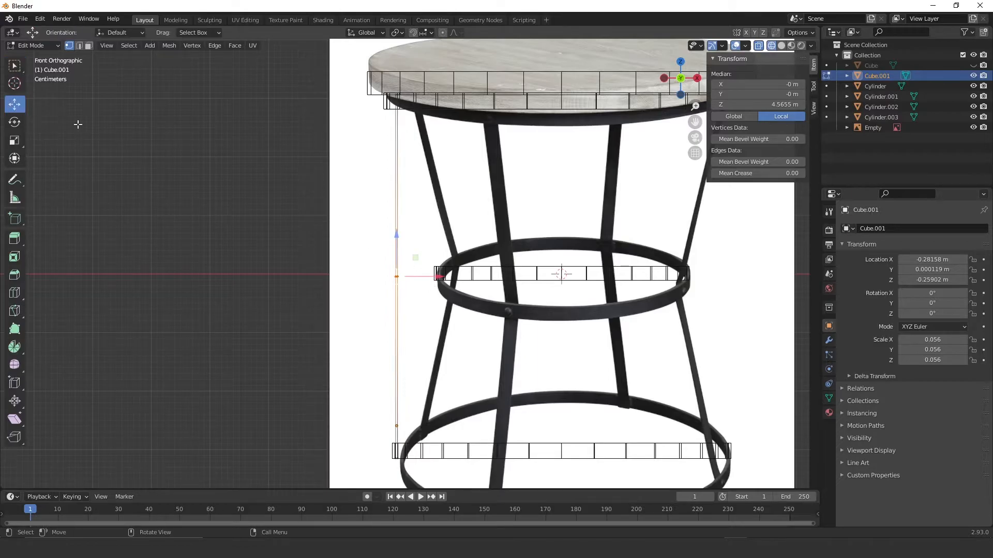
drag(422, 278, 472, 276)
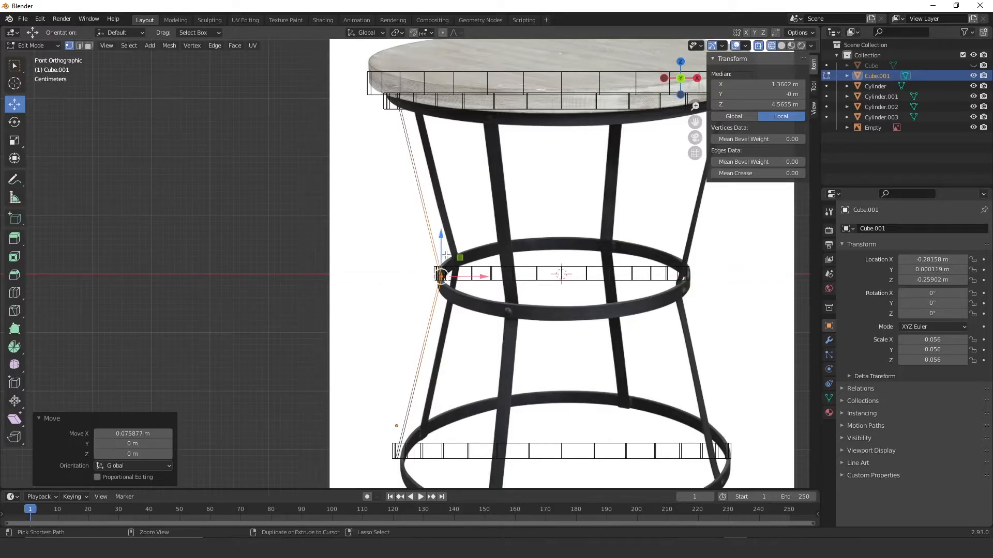
Step: Lower the leg's bend loop about 0.0064 m along Z to the middle ring's lower edge
ctrl+middle_drag(481, 291, 499, 217)
ctrl+middle_drag(523, 254, 529, 203)
shift+middle_drag(484, 273, 319, 281)
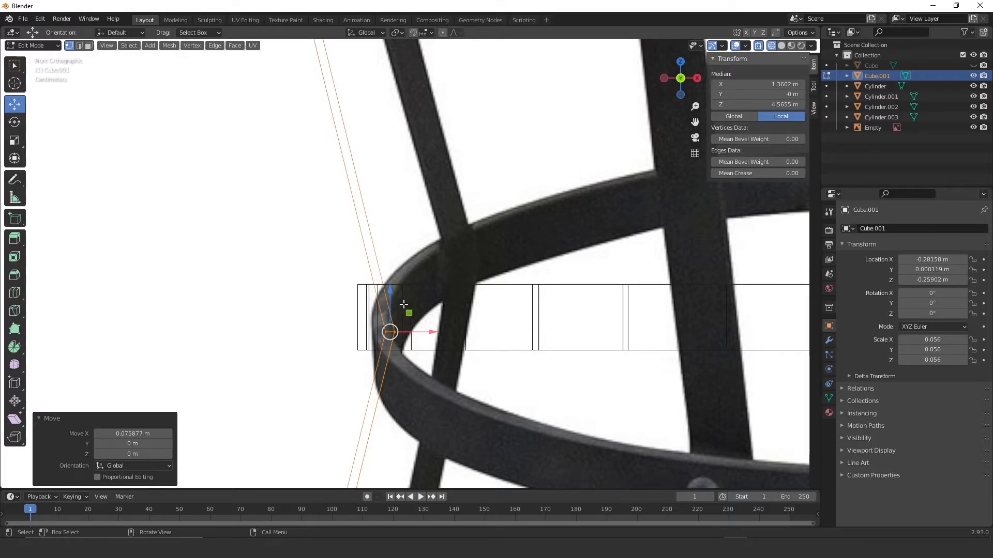
drag(389, 303, 382, 326)
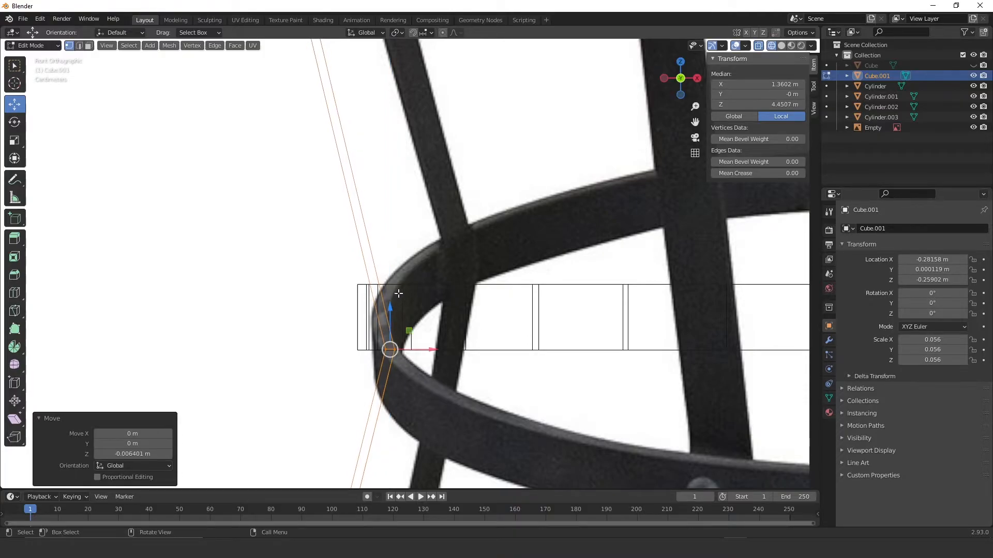
Step: Add one centred loop cut in the leg's upper segment and move it about 0.030 m along X and -0.140 m along Z to the middle ring
key(ctrl+r)
click(352, 208)
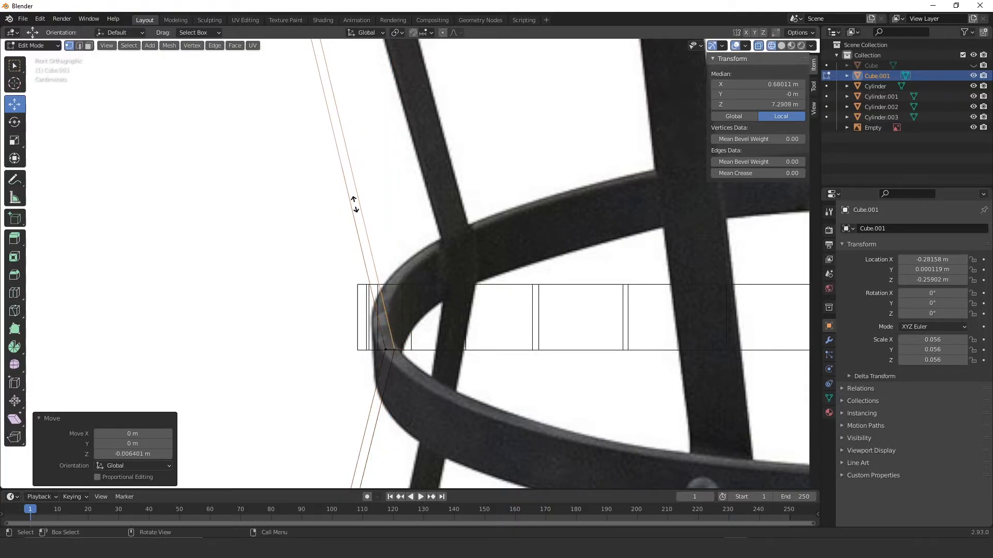
right_click(425, 269)
ctrl+middle_drag(432, 235, 425, 268)
shift+middle_drag(405, 214, 441, 264)
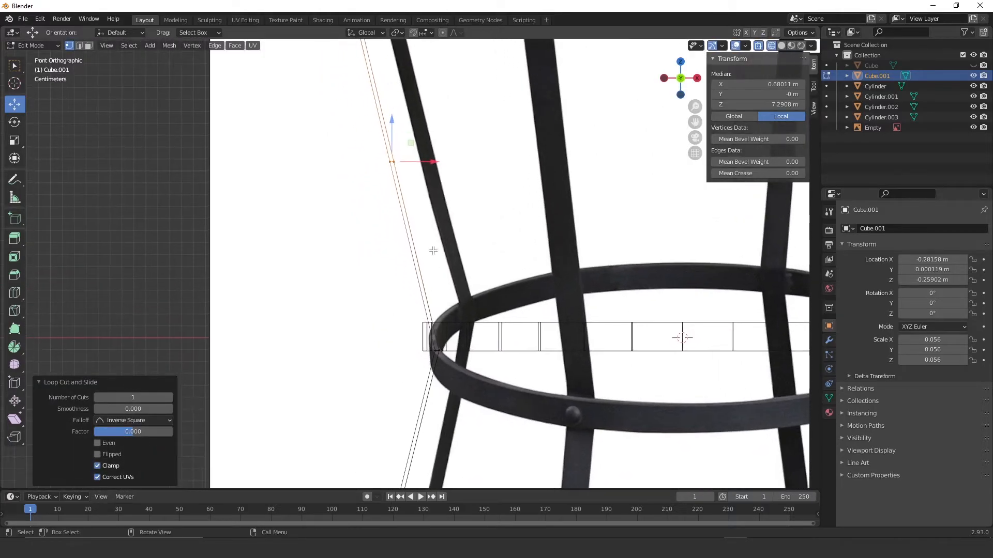
drag(412, 144, 455, 317)
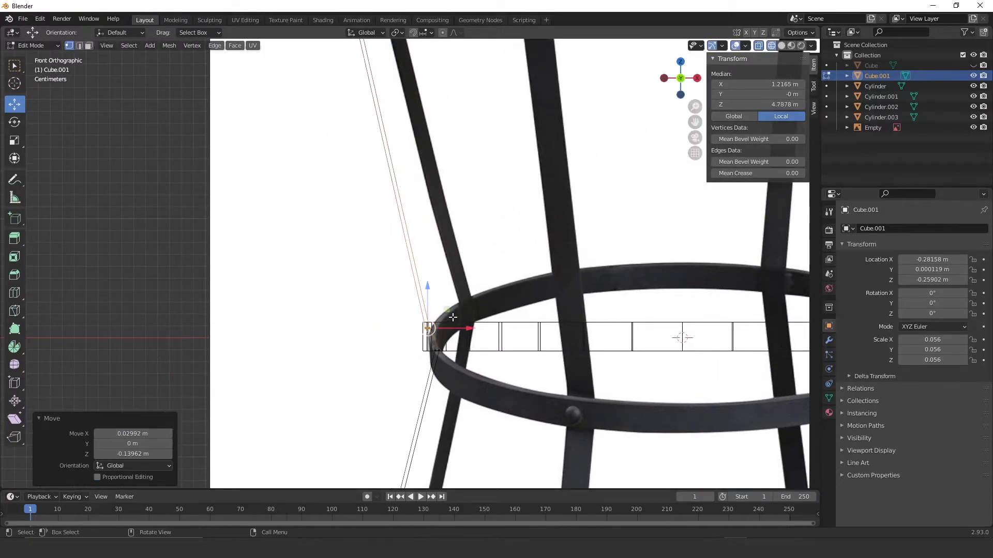
Step: Align the new loop with the middle ring's upper edge, directly above the lower bend loop at local X 1.3602 m
key(alt+a)
scroll(446, 192, up, 6)
shift+middle_drag(461, 371, 455, 286)
drag(434, 320, 528, 334)
drag(489, 294, 486, 274)
drag(521, 312, 522, 313)
Step: Select both bend loops at the middle ring and move them about -0.0058 m along X against the ring
drag(427, 288, 540, 455)
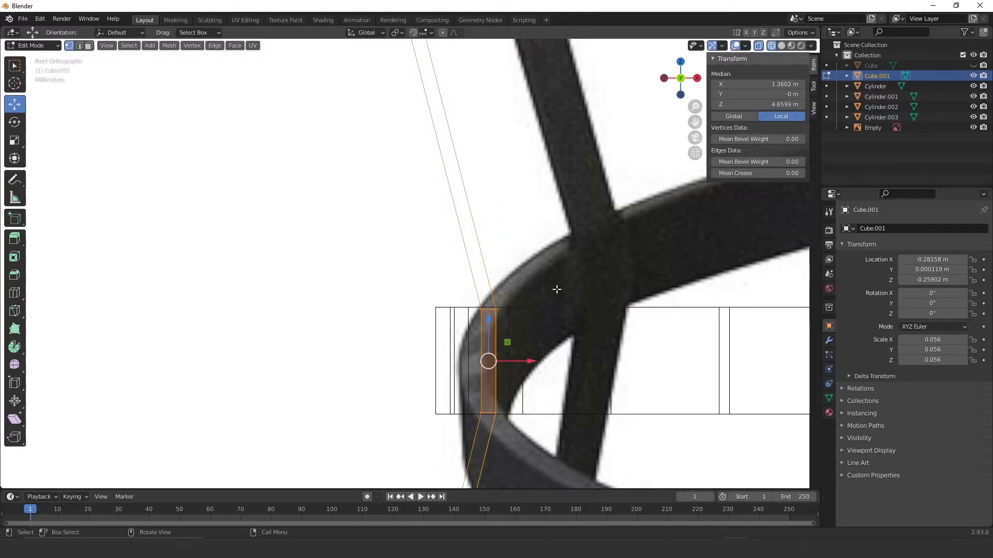
scroll(555, 308, down, 3)
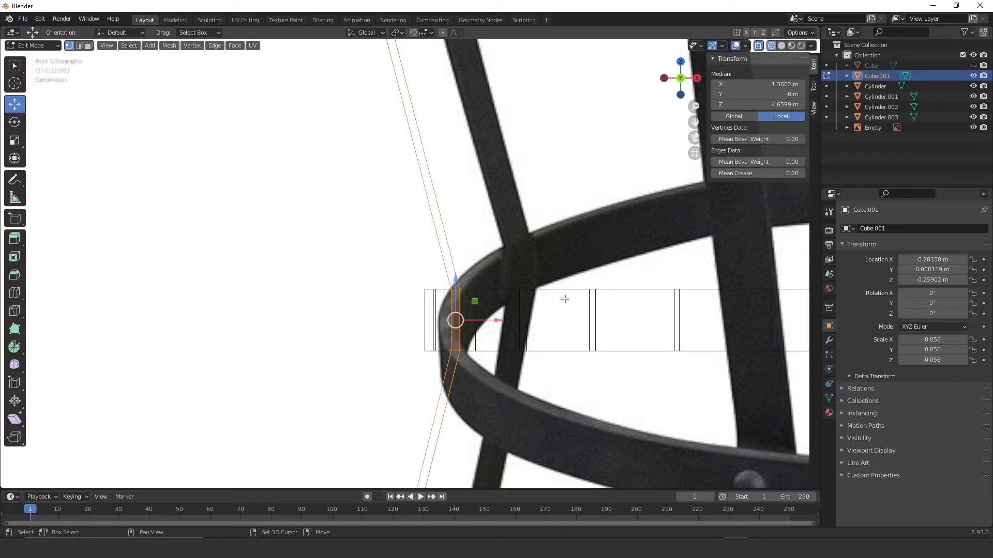
key(shift+z)
mouse_move(562, 264)
middle_down()
mouse_move(524, 300)
mouse_move(504, 350)
middle_up()
drag(489, 358, 463, 355)
middle_drag(463, 357, 429, 354)
key(KP_1)
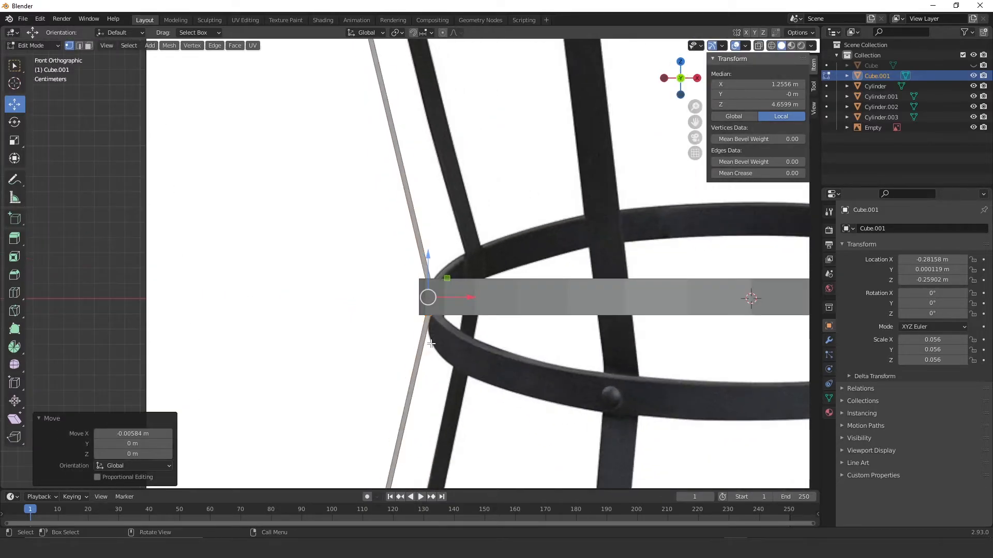
Step: Add one loop cut in the leg's lower segment and slide it to the bottom ring's upper edge, with a factor of about 0.831
ctrl+middle_drag(516, 148, 547, 248)
ctrl+middle_drag(502, 196, 497, 230)
ctrl+middle_drag(481, 346, 469, 246)
ctrl+middle_drag(461, 332, 452, 421)
ctrl+middle_drag(439, 315, 439, 418)
shift+middle_drag(423, 378, 406, 217)
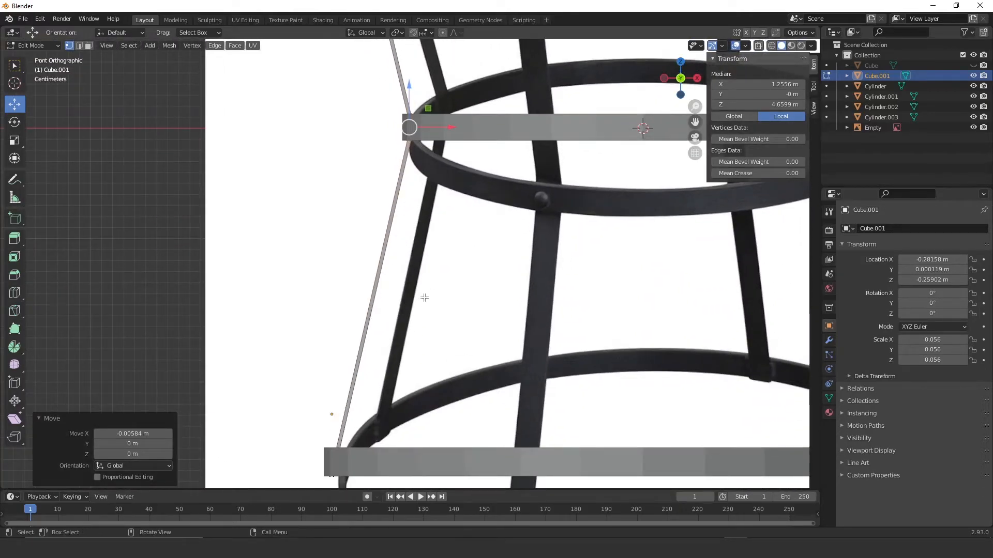
middle_drag(405, 294, 389, 343)
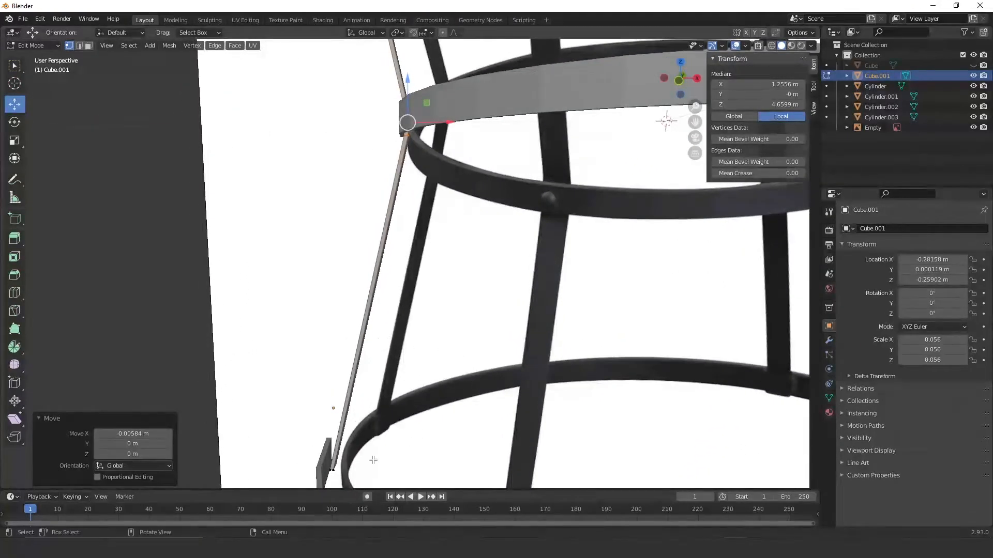
key(KP_1)
scroll(455, 300, up, 5)
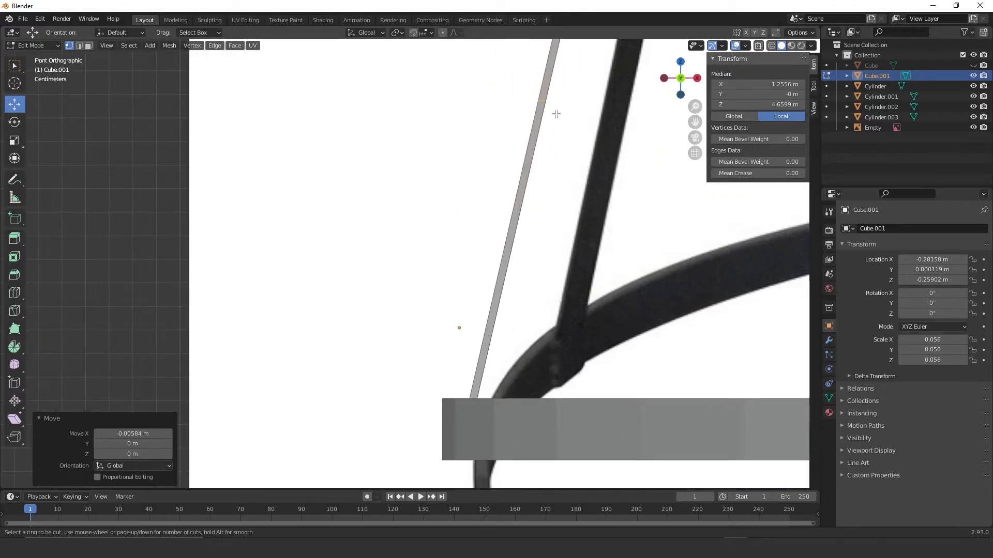
key(g)
key(g)
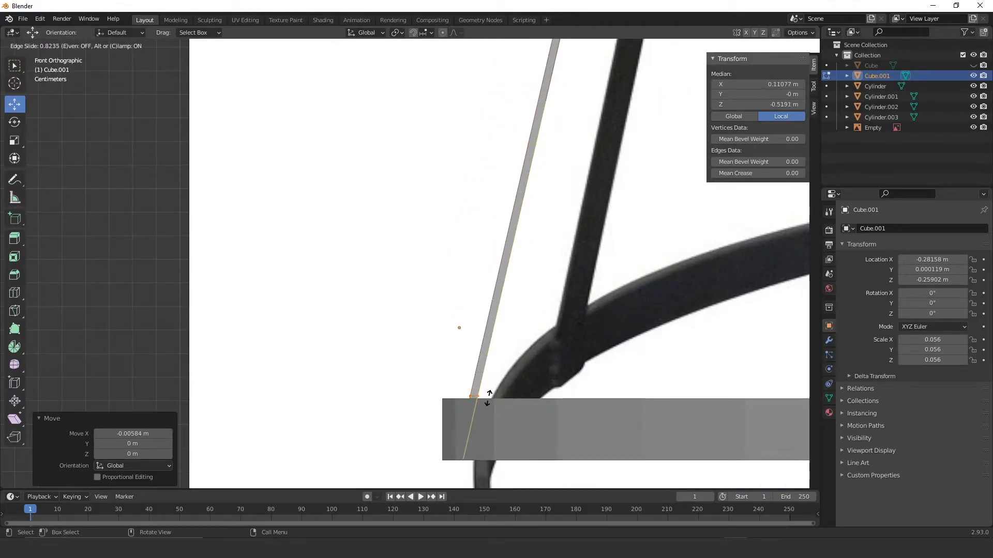
click(485, 401)
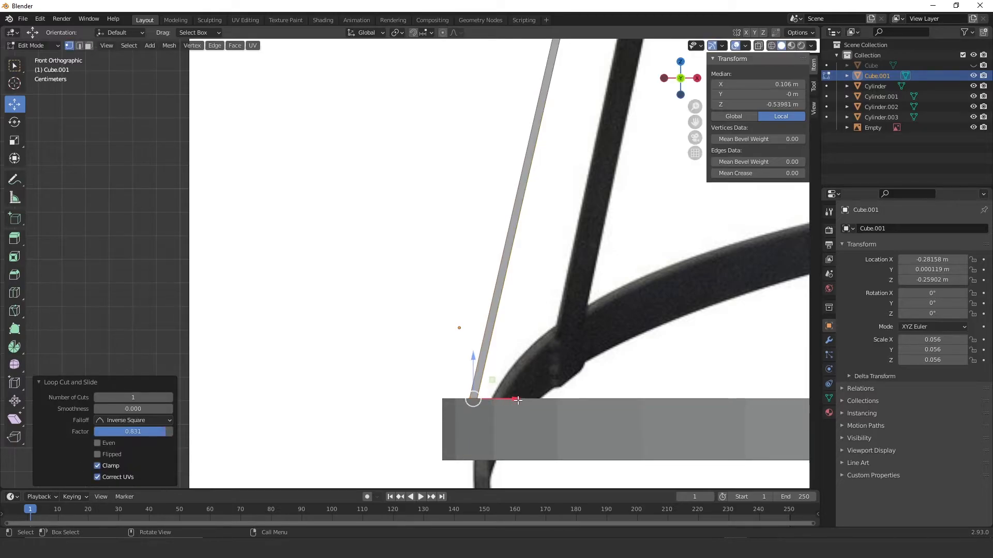
Step: Move the new loop about -0.0059 m along X so the leg's end stands vertical inside the bottom ring, and leave mesh editing
key(shift+z)
drag(500, 399, 487, 402)
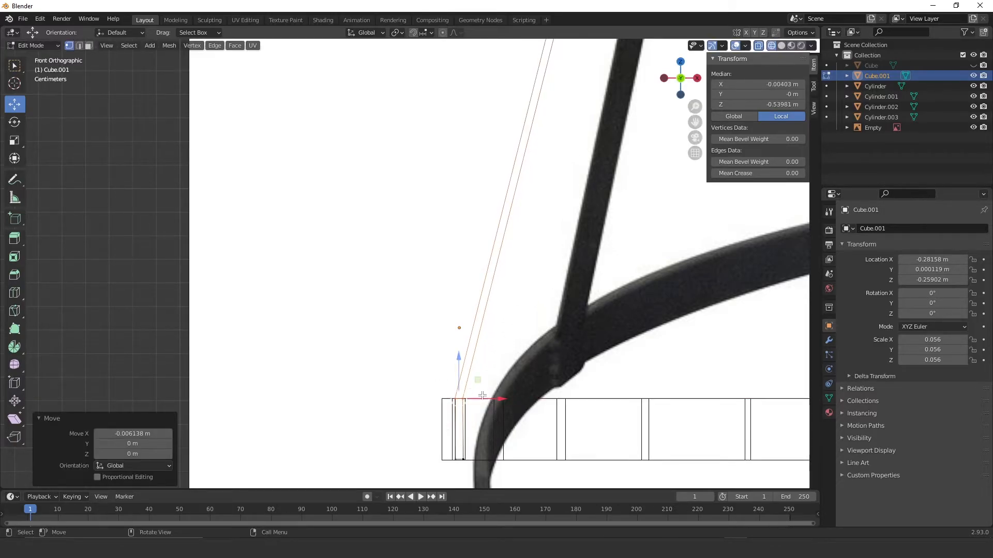
scroll(482, 394, up, 5)
drag(516, 358, 522, 359)
scroll(520, 233, down, 5)
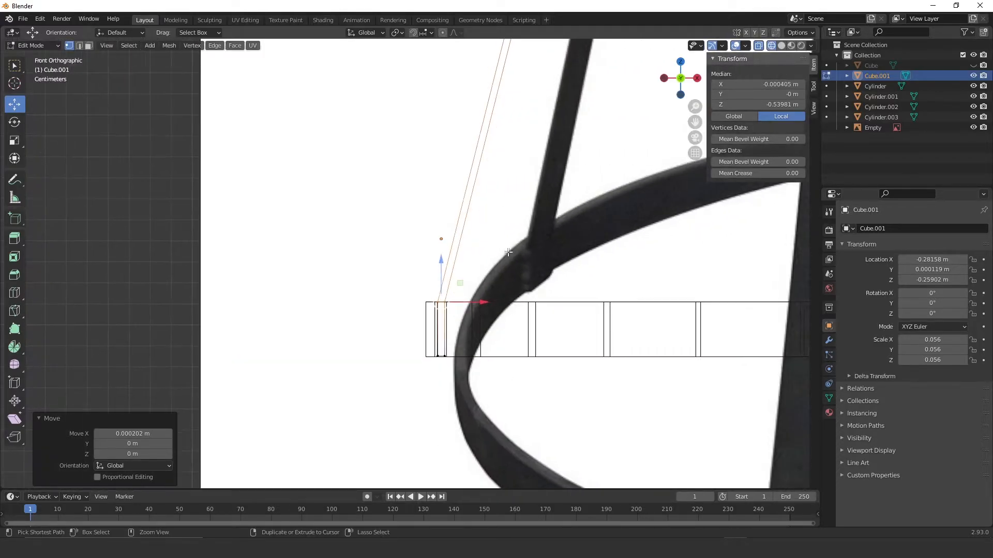
scroll(513, 216, down, 6)
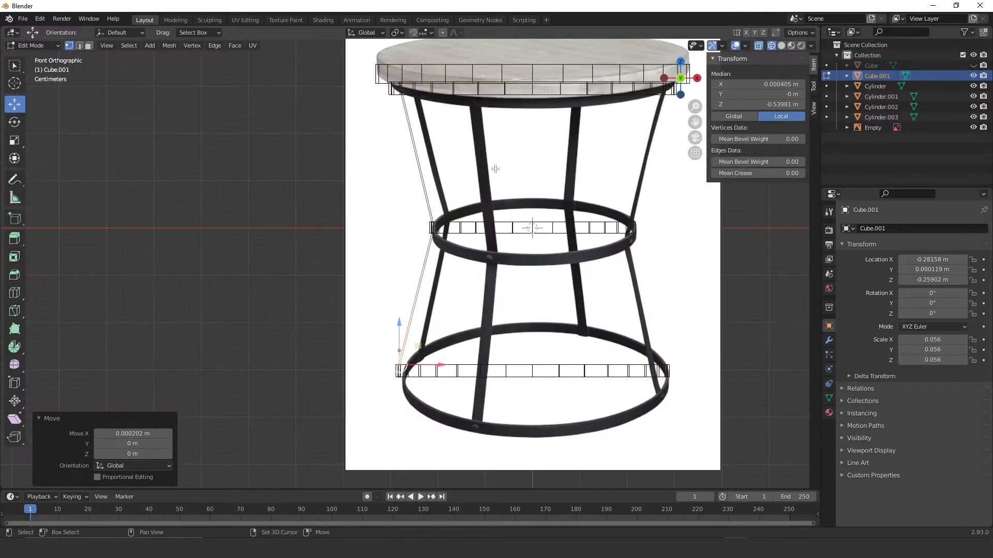
scroll(490, 202, up, 2)
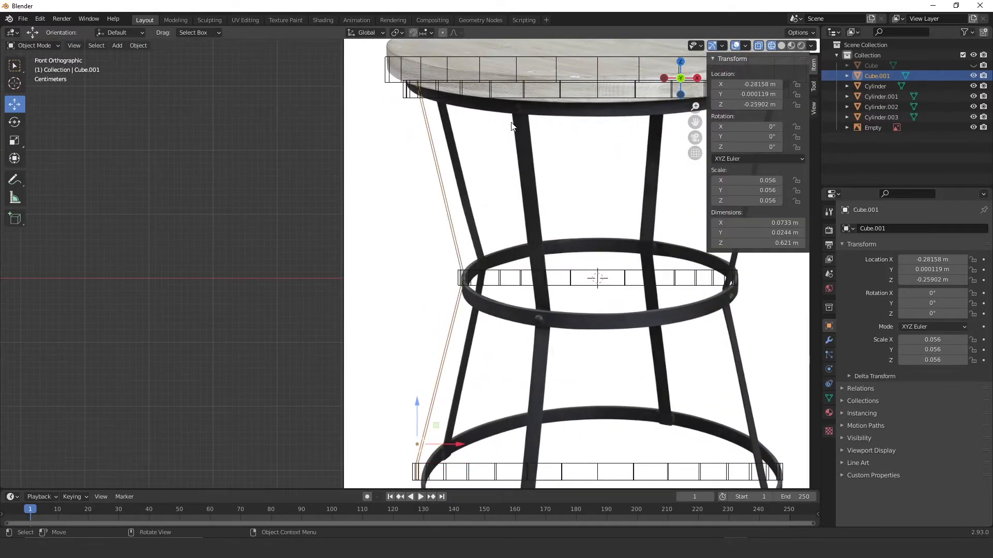
key(Tab)
scroll(517, 274, down, 2)
scroll(504, 296, down, 1)
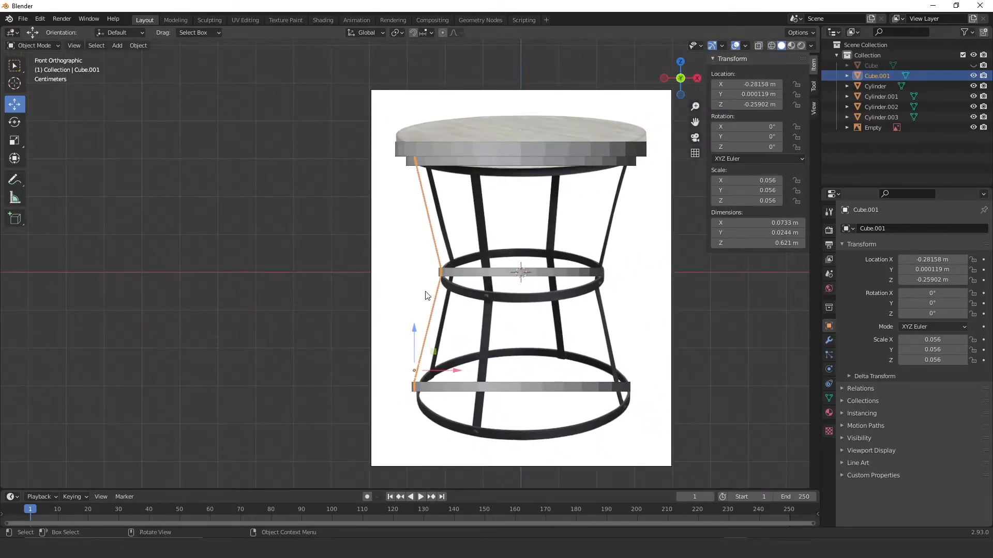
scroll(474, 256, up, 4)
middle_drag(479, 254, 524, 325)
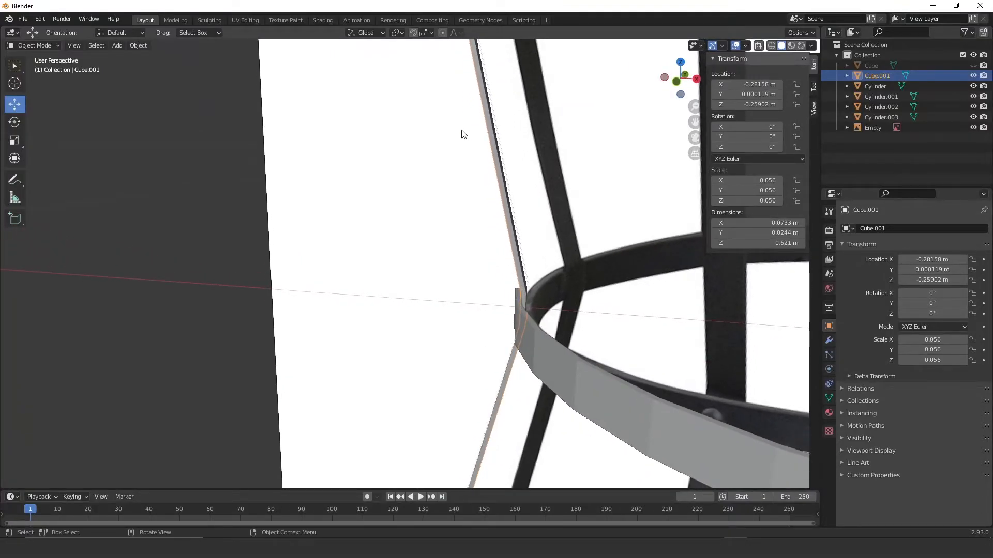
Step: Select the four inner faces along the leg and move them about 0.0022 m along X to thicken the bar
key(Tab)
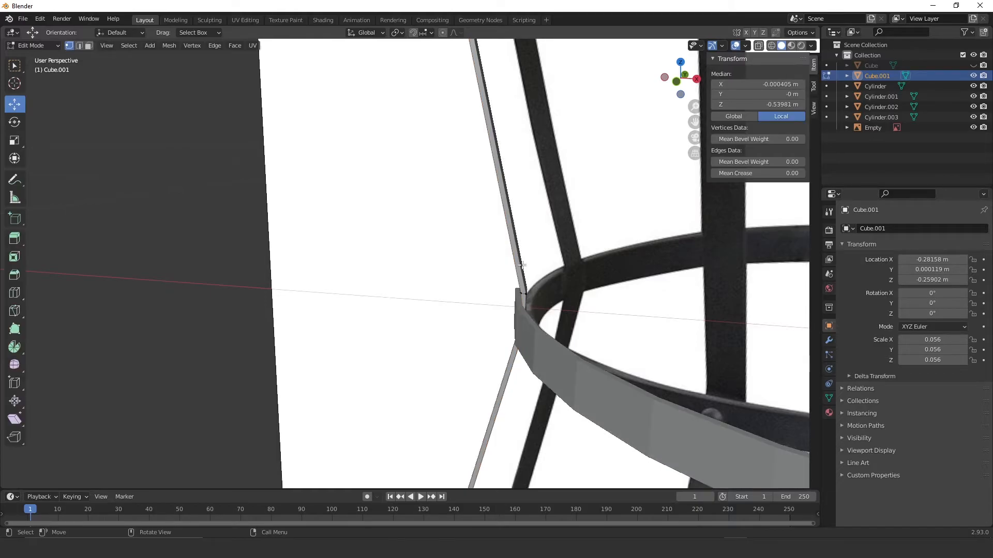
click(89, 46)
middle_drag(564, 207, 464, 263)
click(446, 234)
shift+click(465, 263)
shift+click(459, 329)
shift+middle_drag(459, 328, 512, 57)
shift+click(471, 368)
middle_drag(506, 240, 553, 218)
key(KP_3)
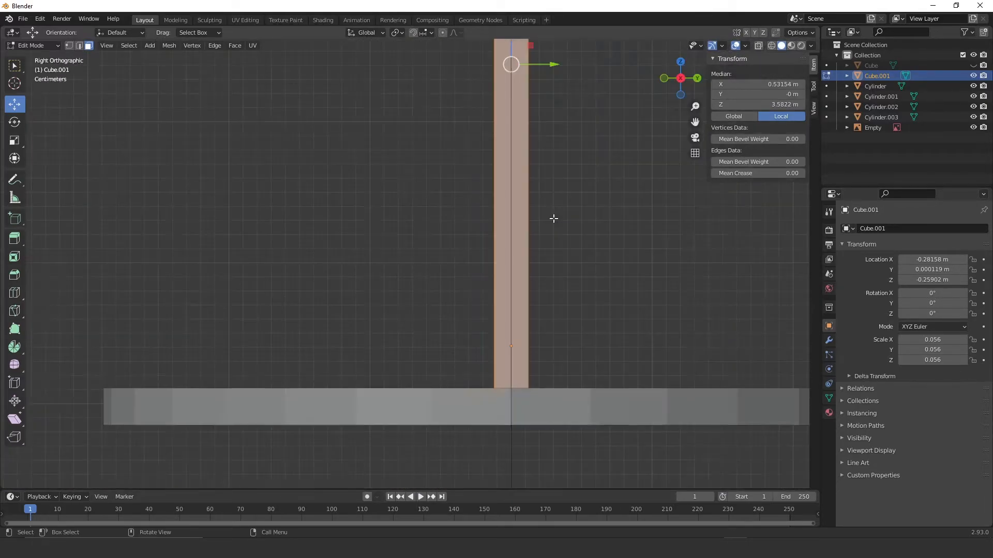
key(KP_1)
key(KP_1)
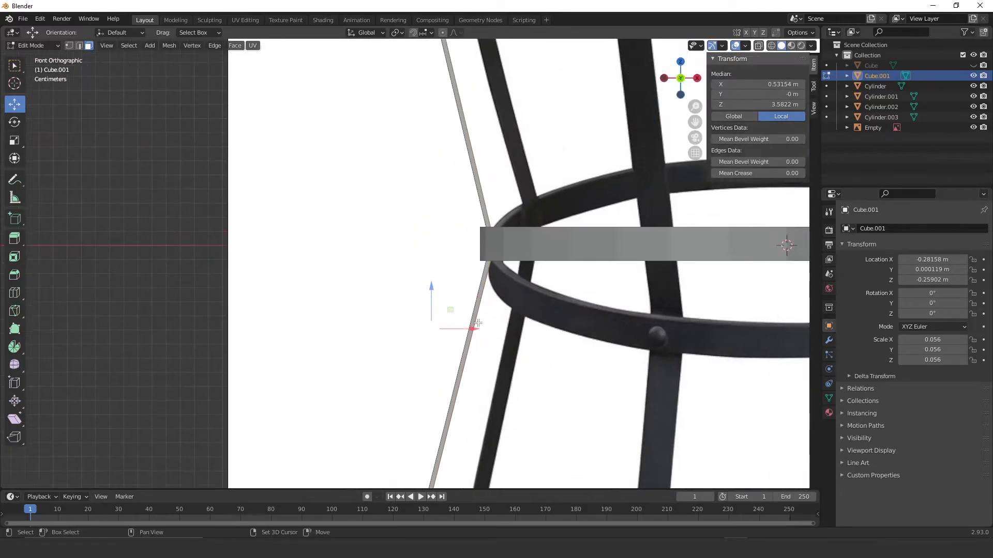
drag(466, 330, 483, 332)
scroll(517, 207, down, 5)
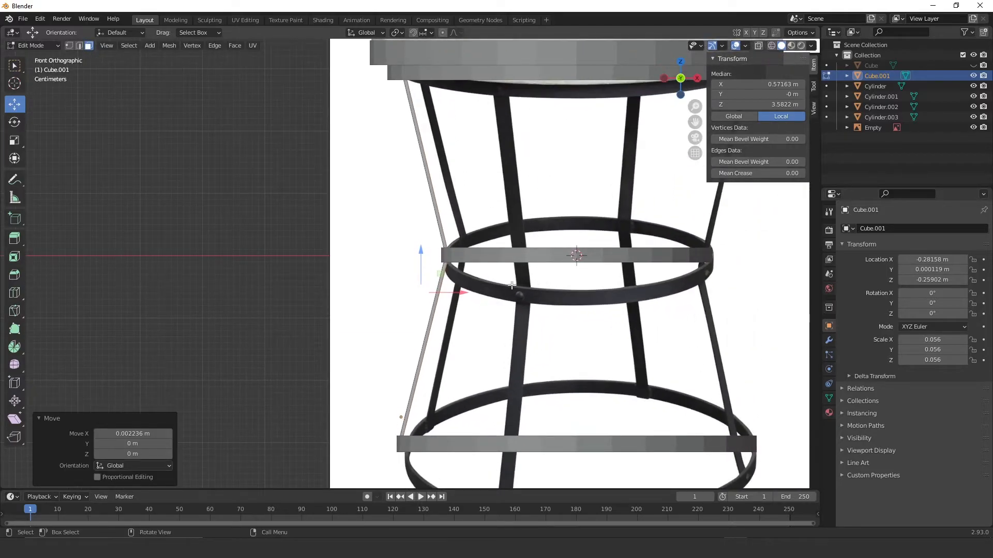
Step: Move the leg's inner faces a further 0.0019 m or so along X and return to Object Mode
scroll(512, 284, up, 3)
drag(464, 312, 451, 314)
key(Tab)
scroll(528, 242, down, 4)
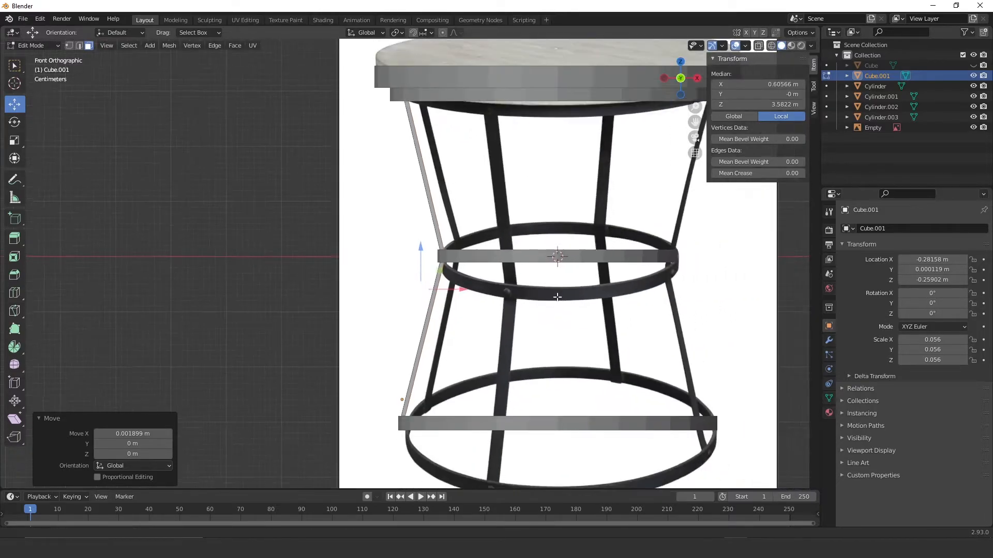
Step: Move the reference image about 0.48 m along Y behind the table model, and select the leg
middle_drag(507, 224, 582, 281)
click(523, 192)
scroll(548, 223, down, 3)
drag(576, 283, 458, 270)
key(z)
key(y)
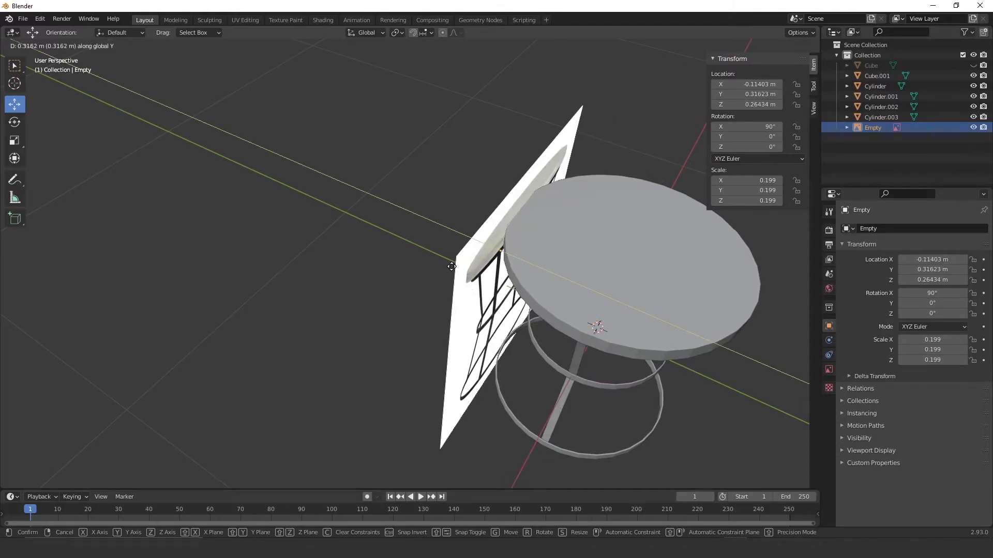
click(408, 250)
middle_drag(524, 316, 491, 259)
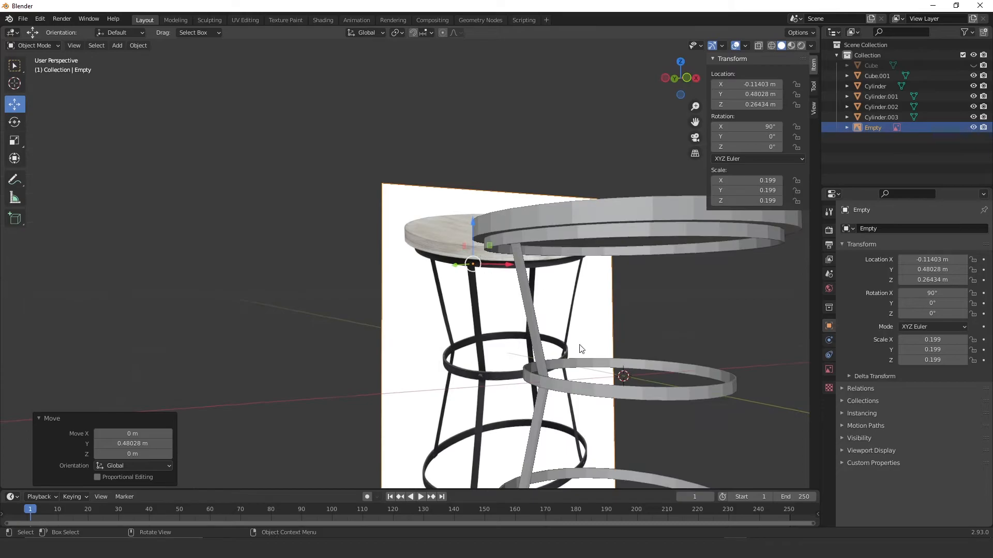
scroll(576, 346, down, 2)
middle_drag(543, 331, 472, 221)
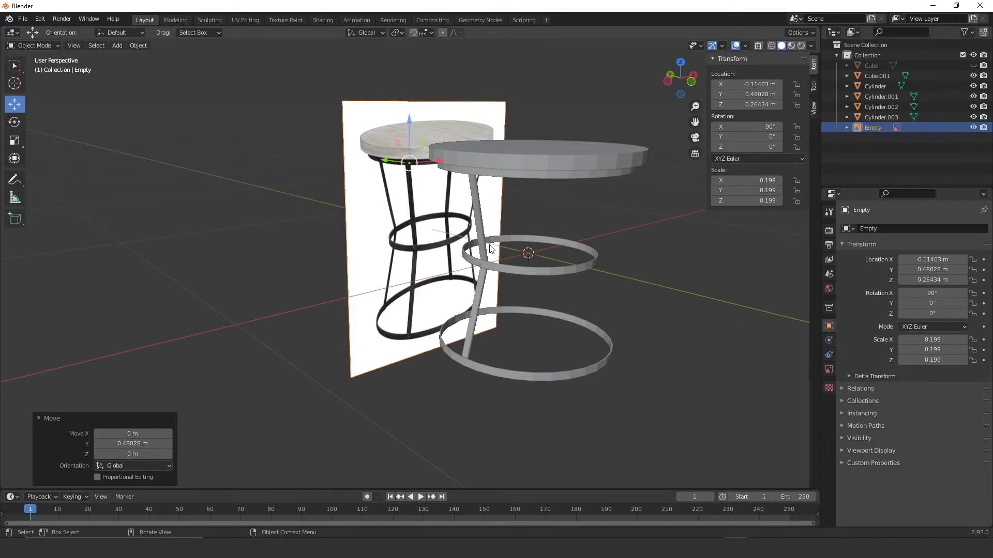
click(483, 230)
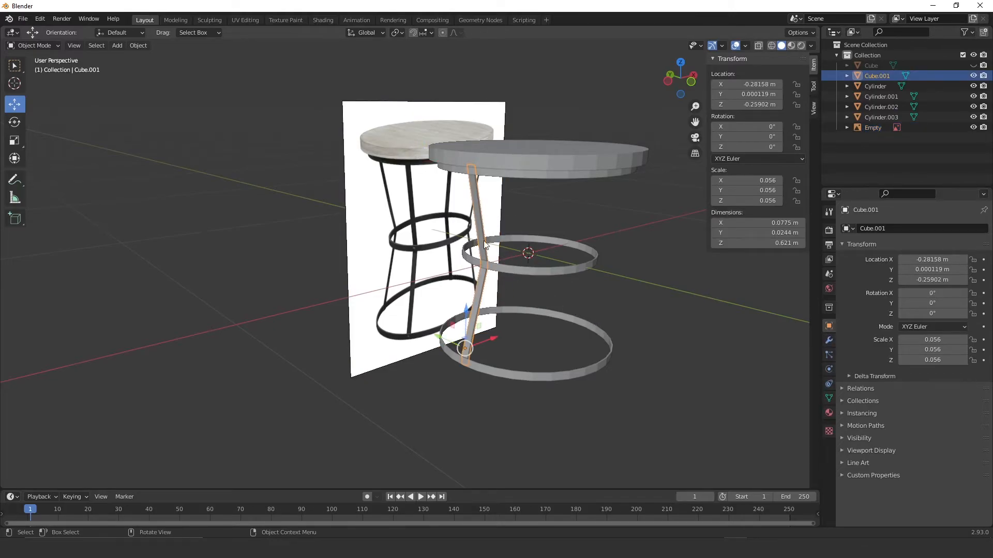
key(r)
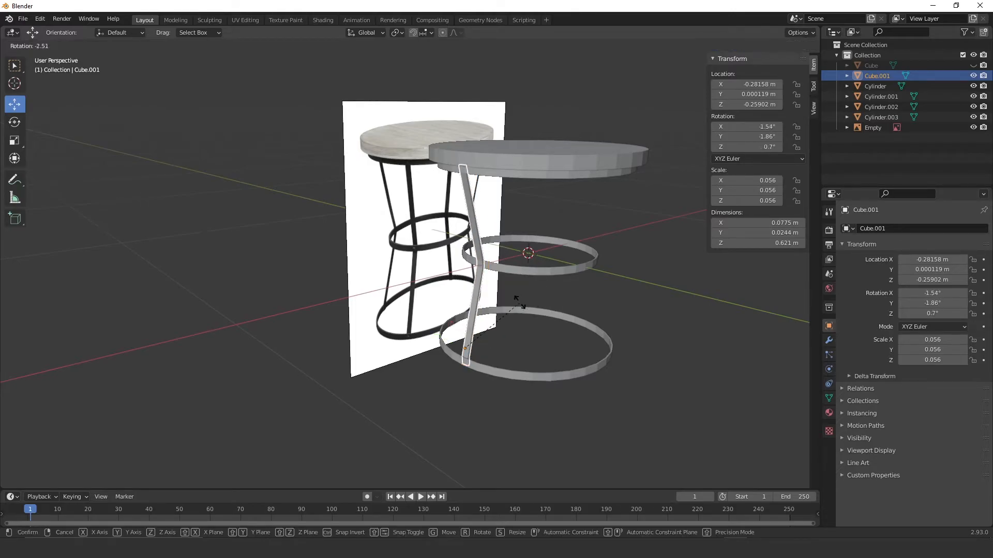
key(z)
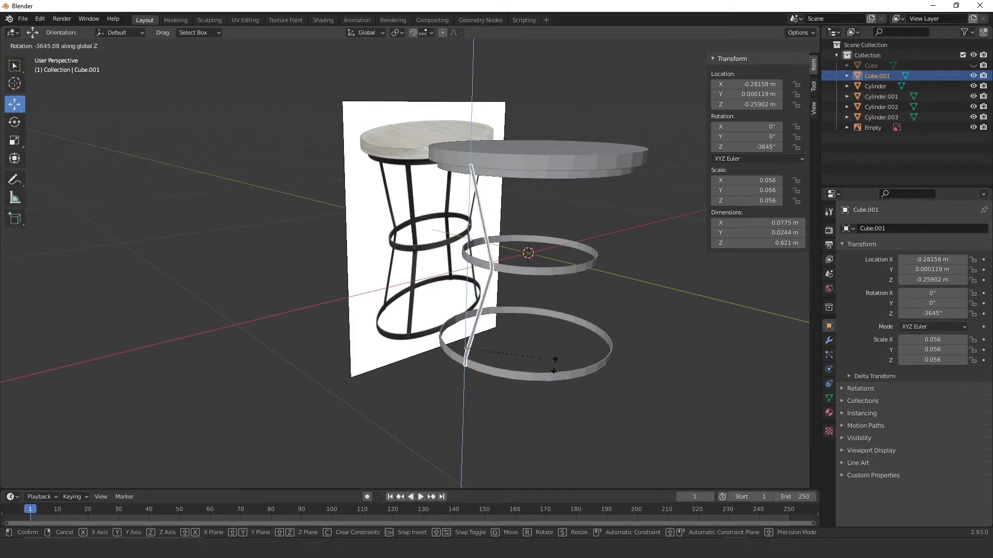
key(Escape)
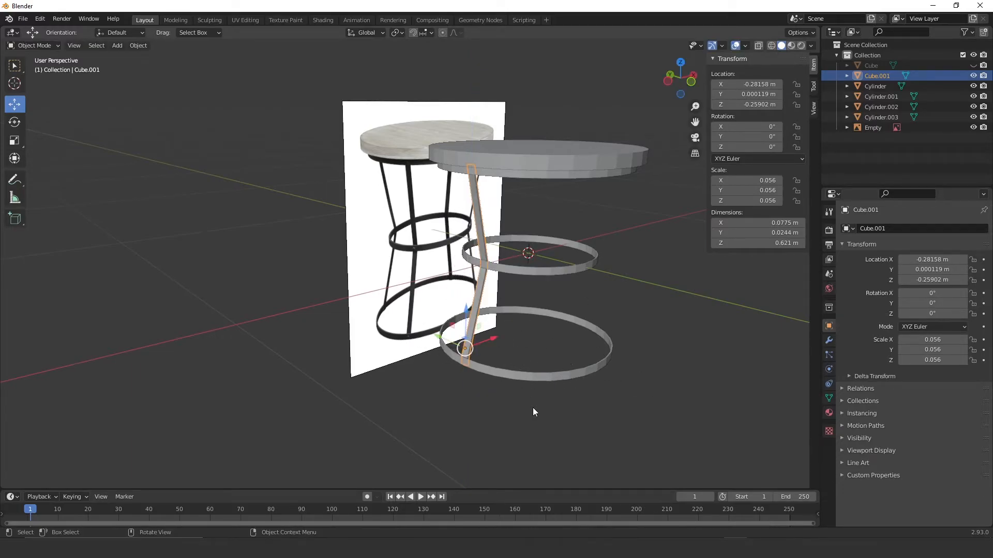
Step: Set the leg's origin to the 3D cursor at the table's centre
middle_drag(600, 299, 504, 283)
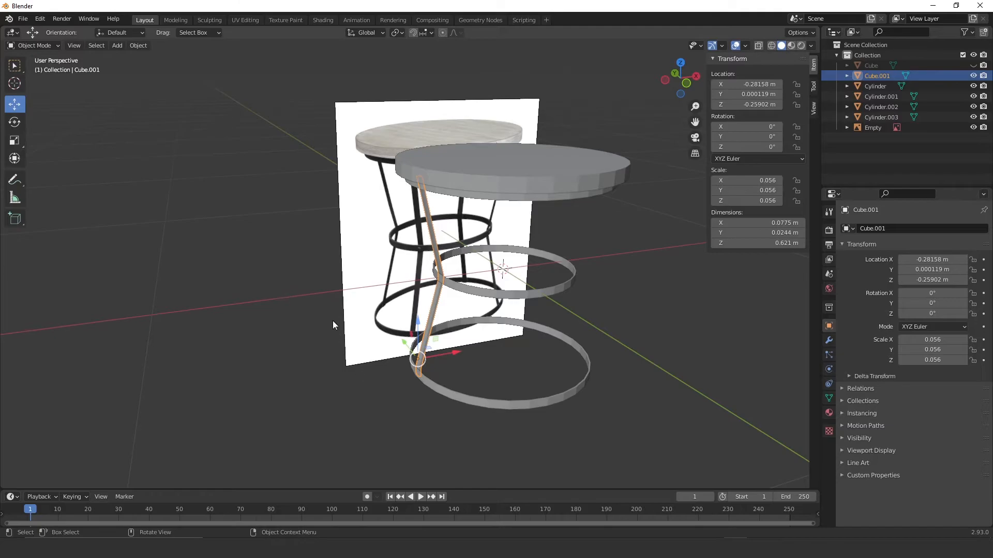
right_click(490, 260)
mouse_move(491, 257)
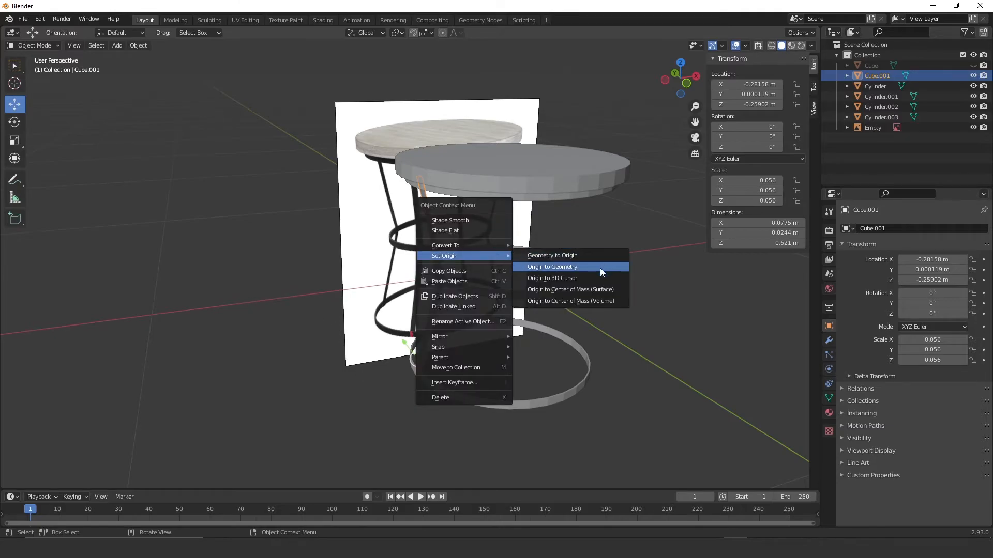
click(567, 278)
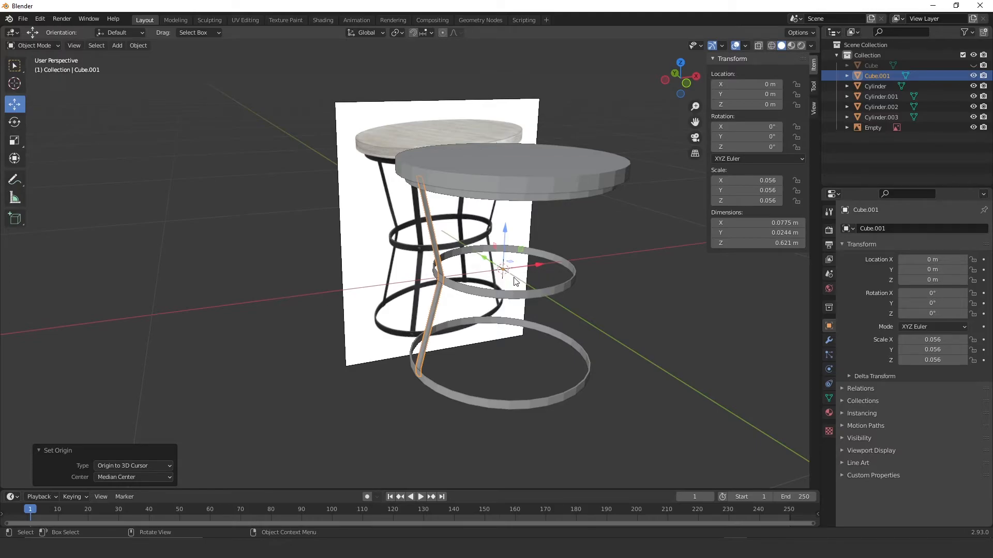
middle_drag(521, 279, 497, 275)
key(r)
key(z)
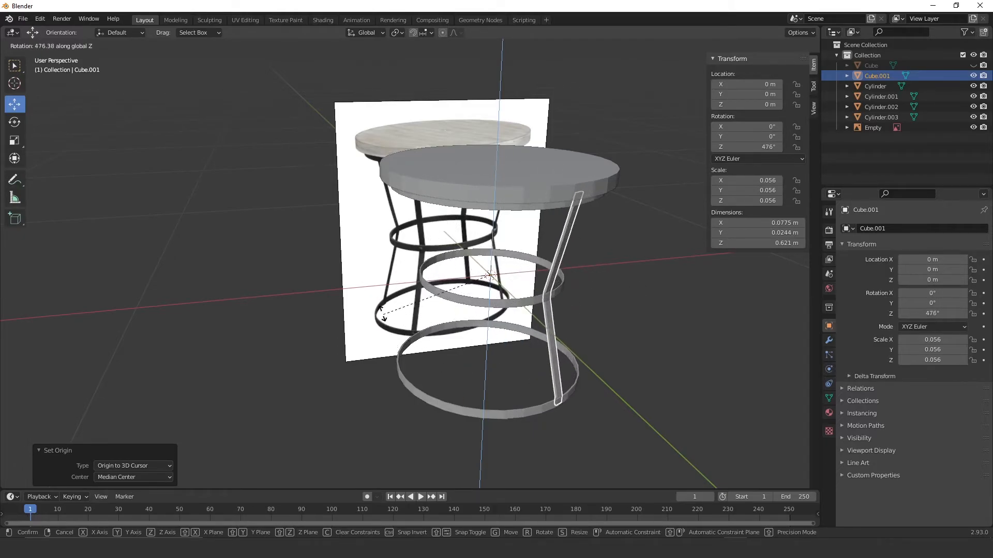
key(Escape)
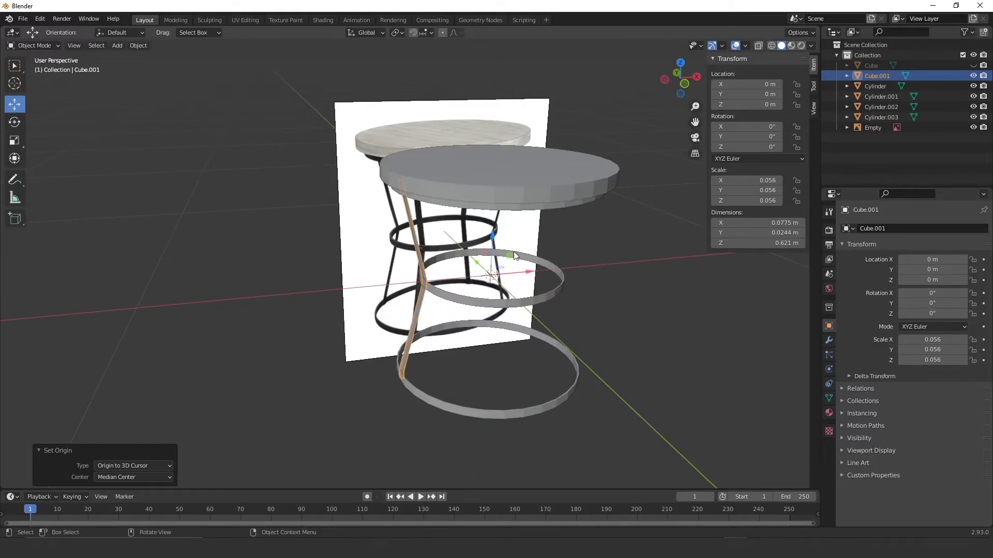
middle_drag(522, 297, 465, 296)
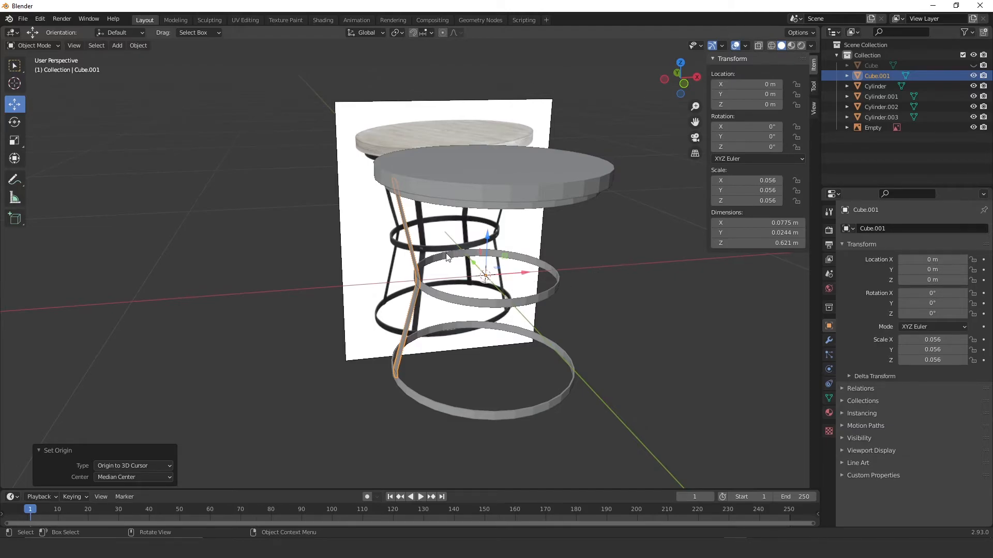
Step: Duplicate the metal leg in place and rotate the copy 90° around the global Z axis
key(shift+d)
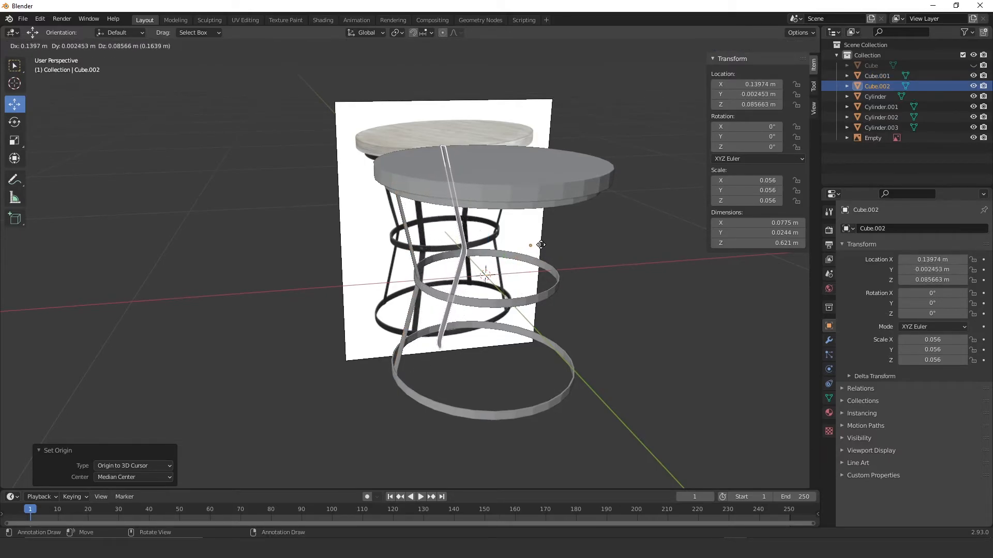
right_click(537, 284)
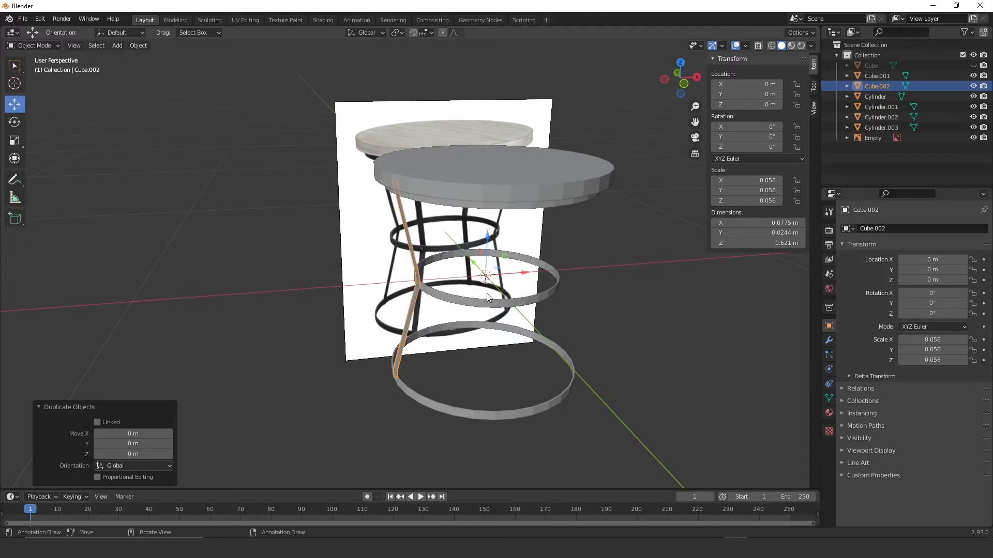
key(r)
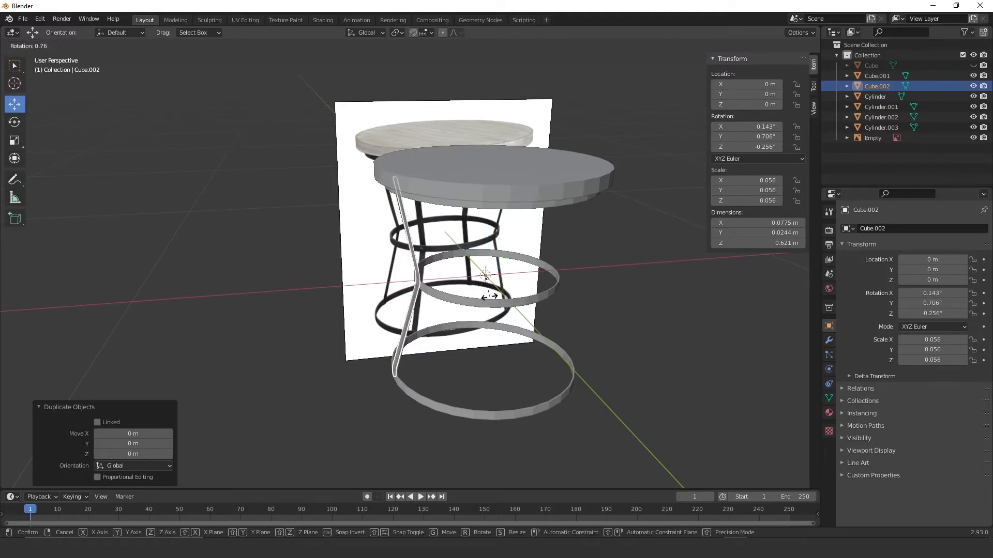
key(z)
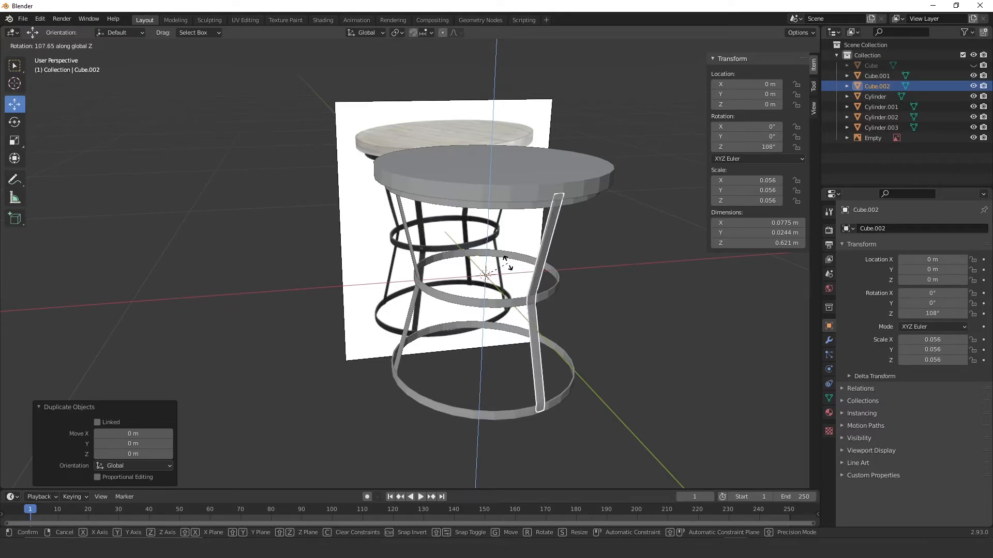
text(90)
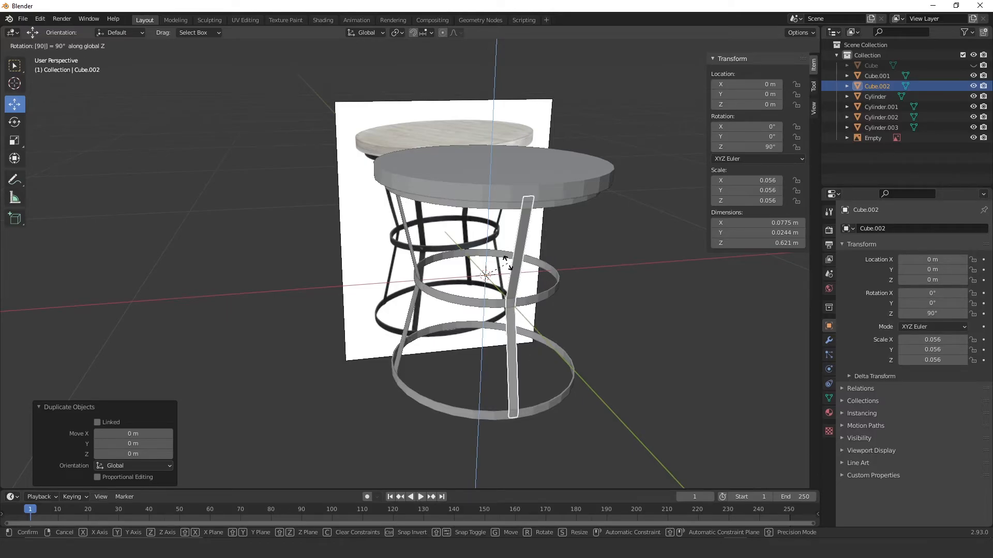
key(Return)
Step: Duplicate the second leg in place and rotate it 90° around Z to form the third leg
middle_drag(445, 268, 385, 228)
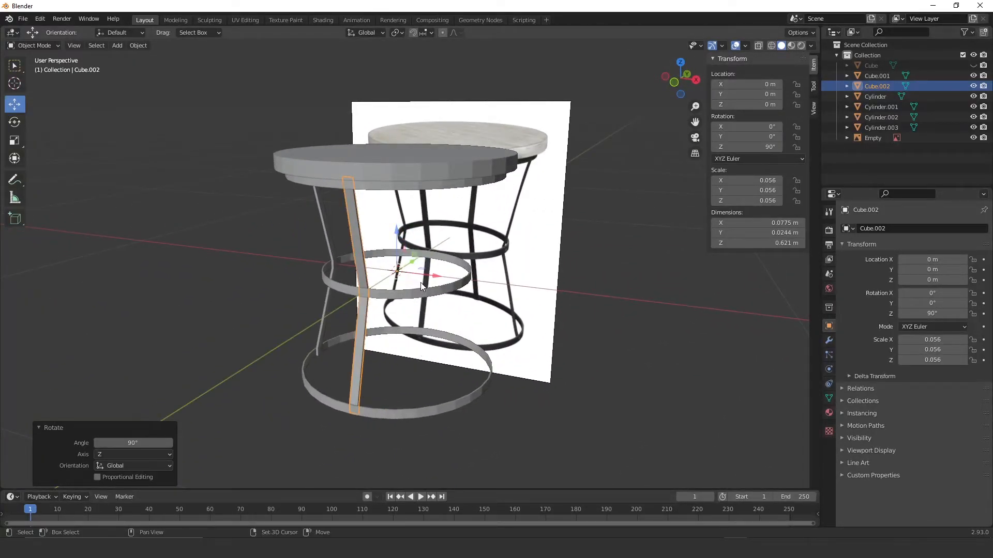
key(shift+d)
key(Escape)
key(r)
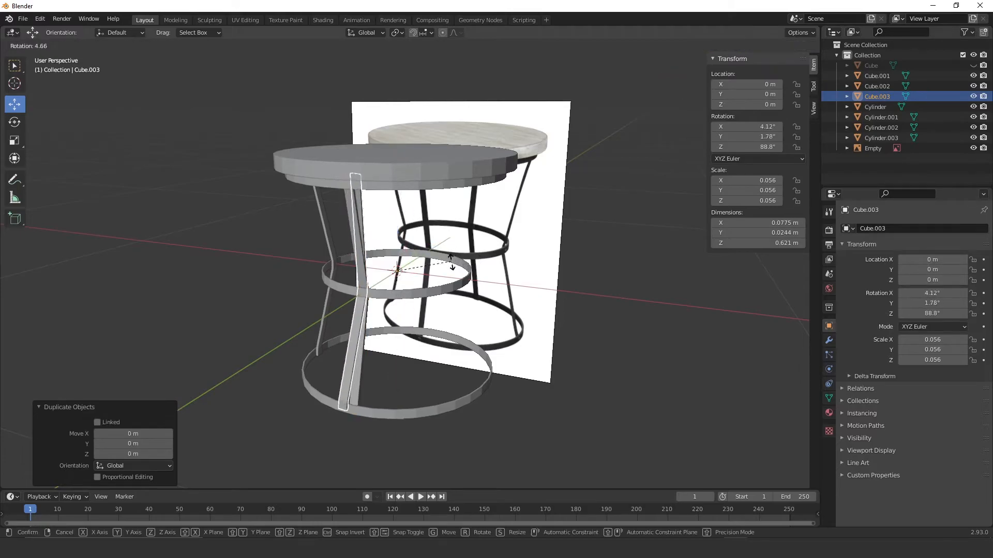
text(z)
text(90)
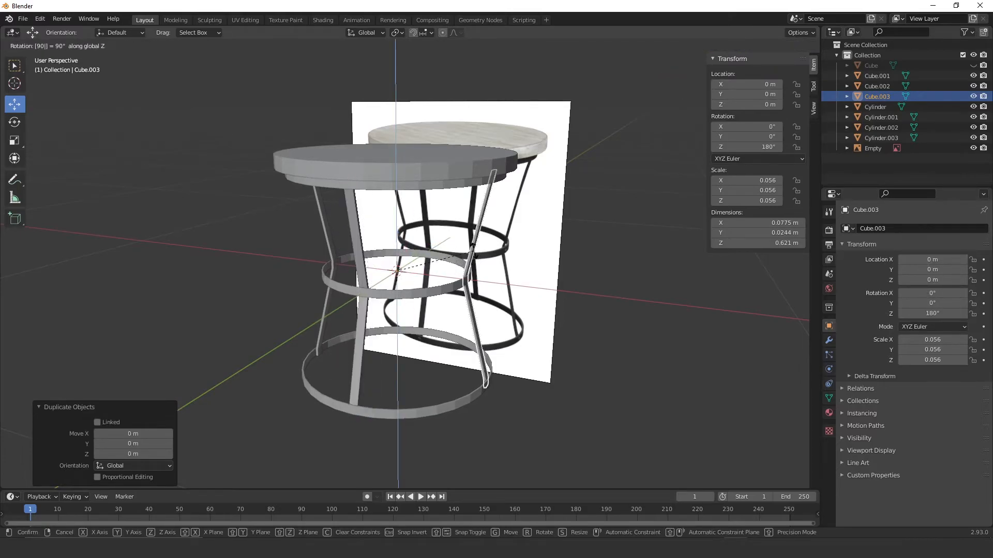
key(Return)
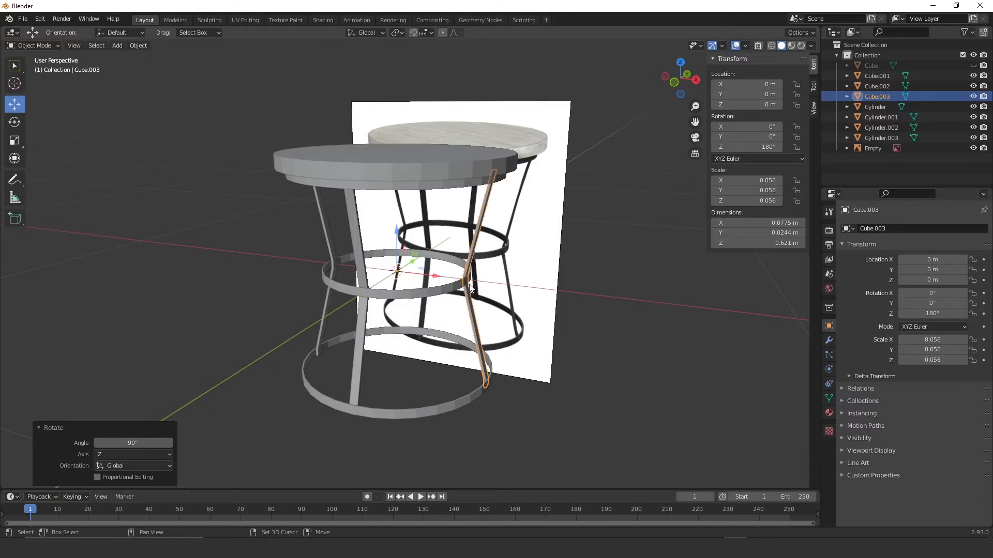
Step: Duplicate the third leg in place and rotate it 90° around Z to form the fourth leg
key(shift+d)
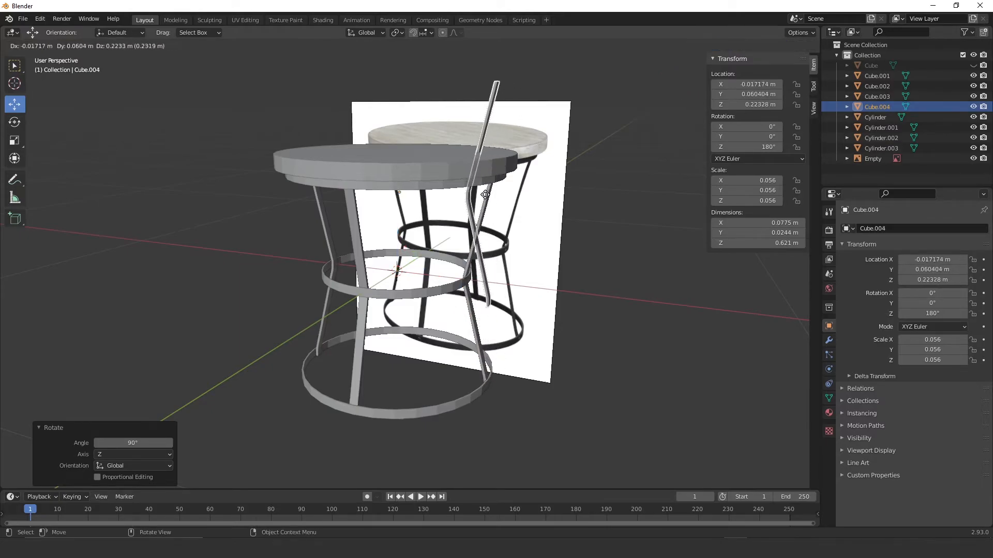
right_click(510, 198)
key(r)
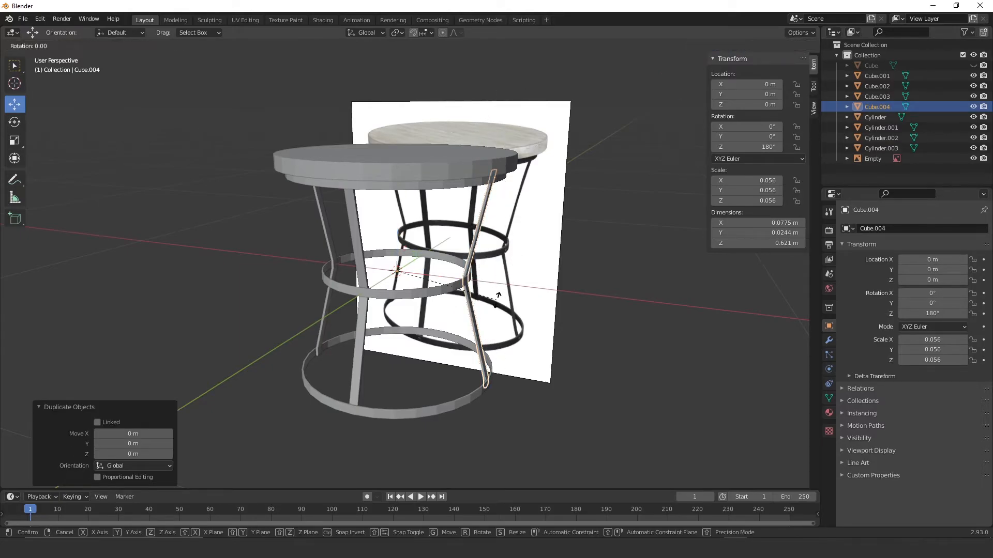
text(z90)
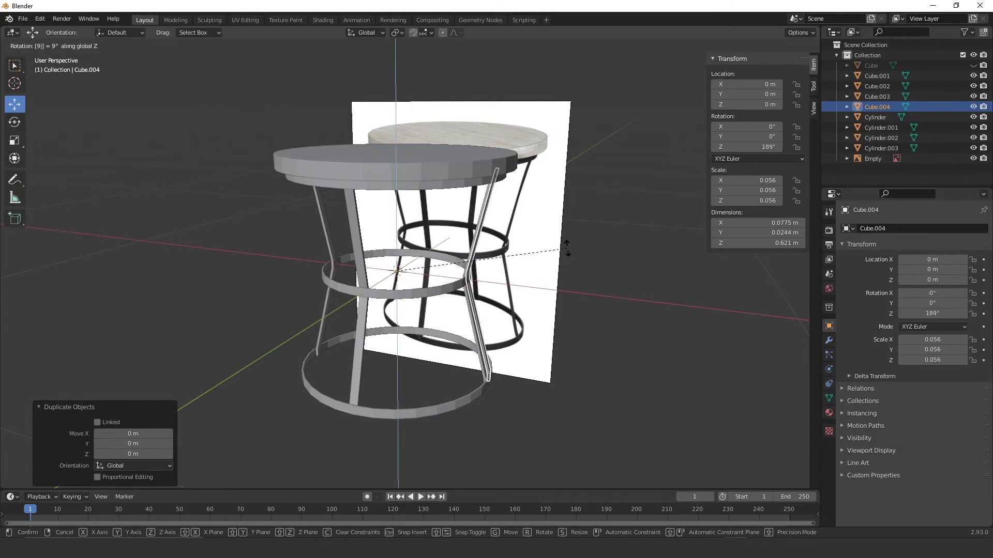
key(Return)
Step: Inspect the table's four legs, rings and top from several angles and compare them with the reference image
middle_drag(568, 249, 494, 295)
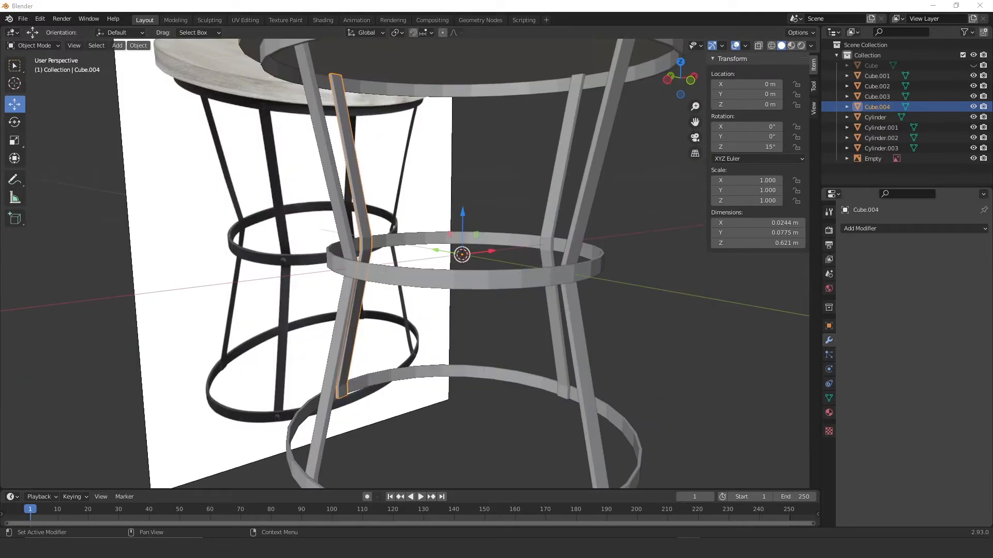
middle_drag(487, 250, 433, 295)
middle_drag(455, 187, 479, 262)
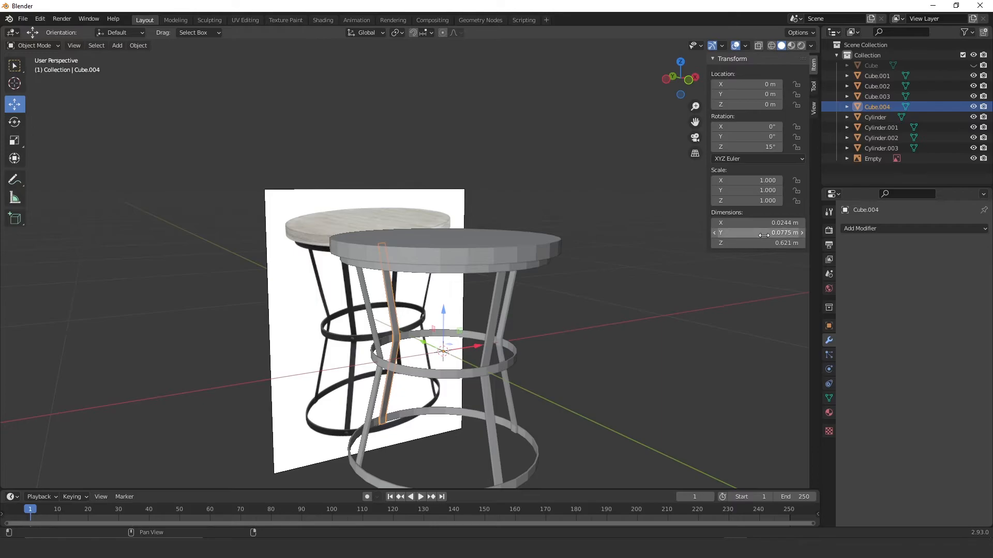
click(865, 228)
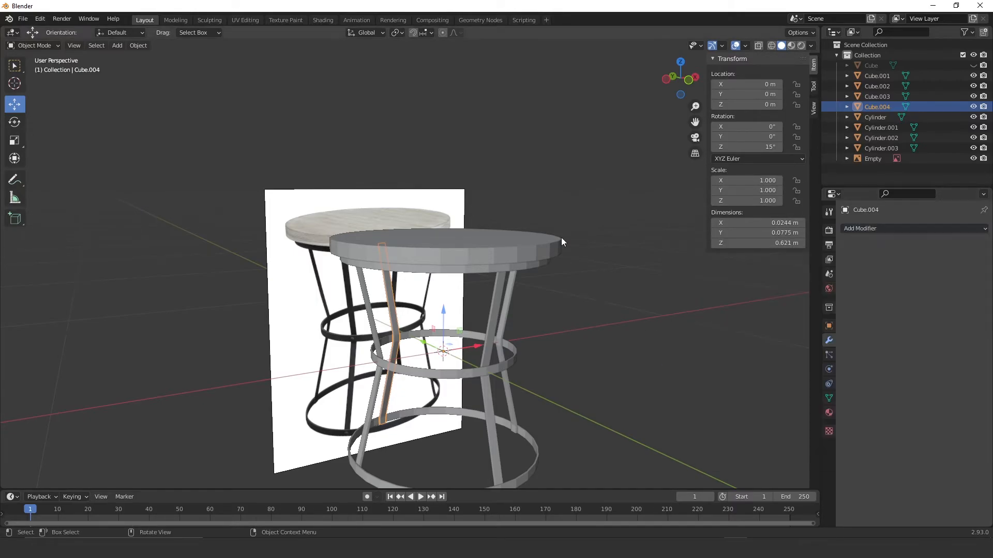
scroll(443, 281, up, 4)
scroll(497, 284, down, 3)
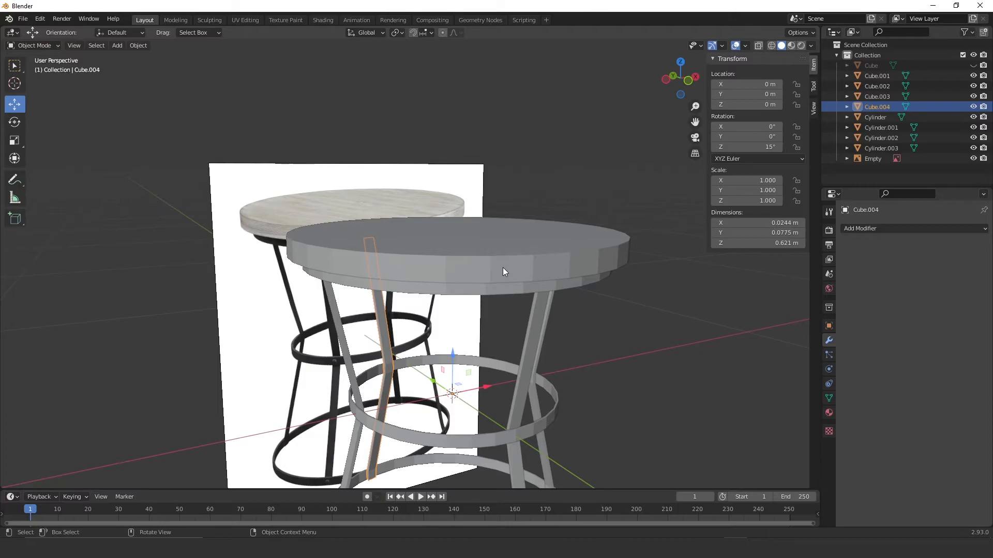
scroll(520, 221, down, 4)
Step: Select all visible table parts without the reference image and apply all their transforms
middle_drag(517, 268, 508, 287)
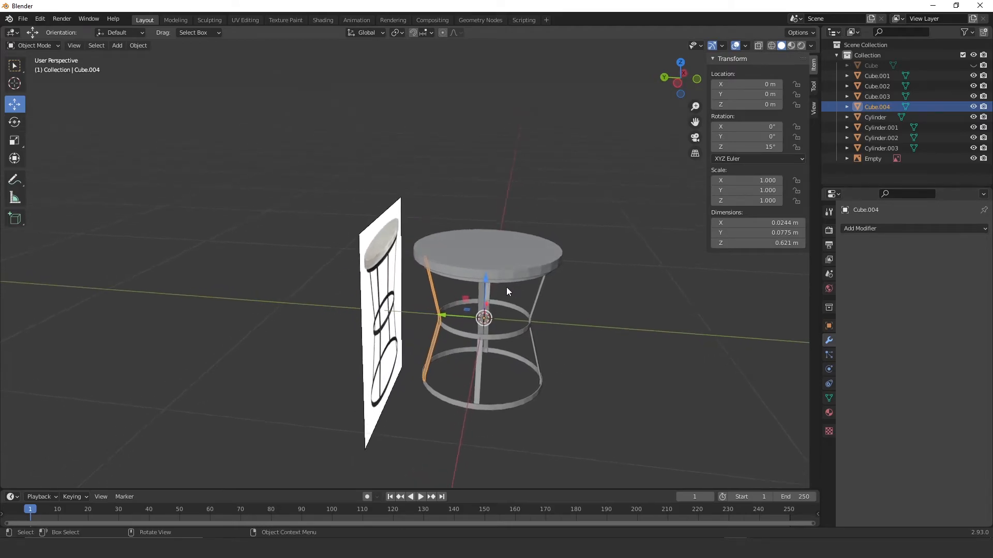
click(392, 304)
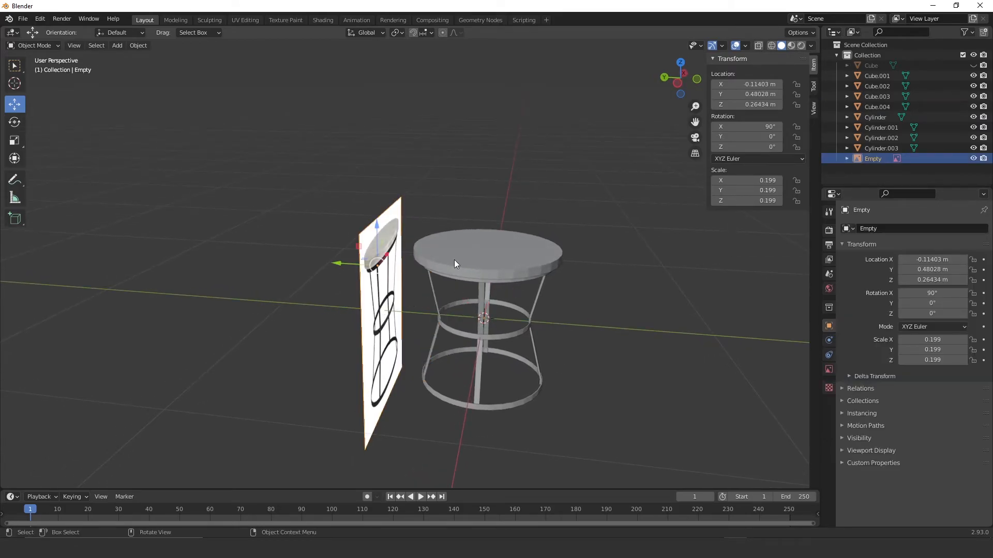
drag(417, 217, 597, 448)
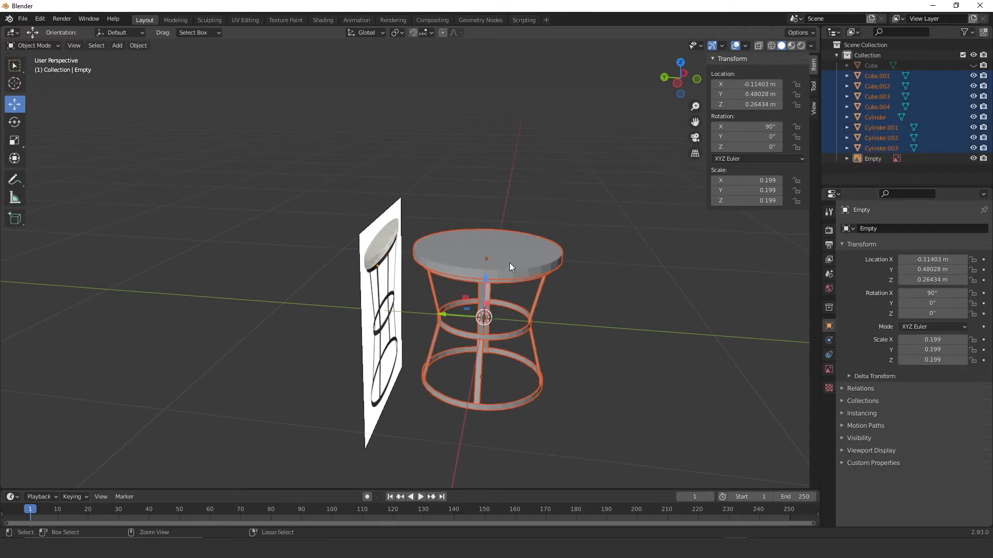
key(ctrl+a)
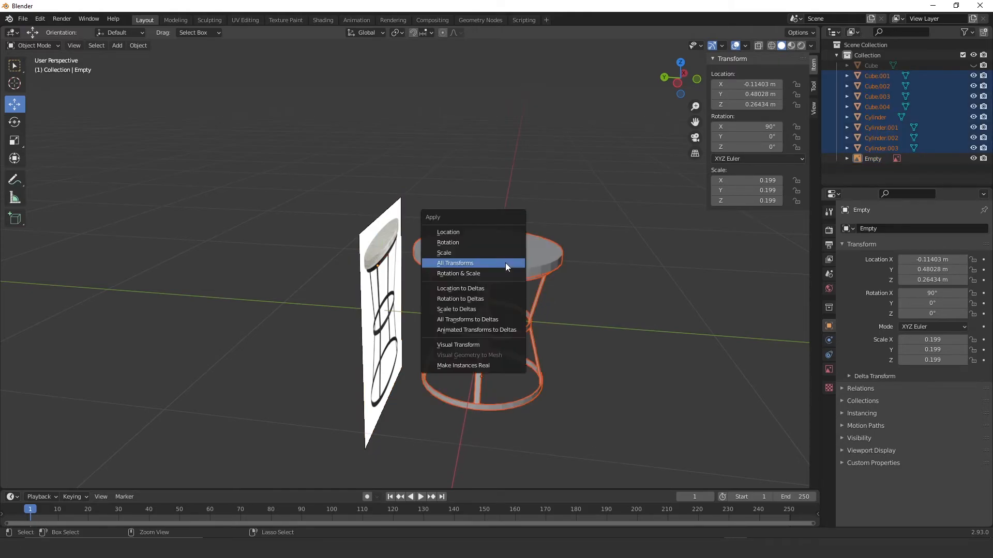
click(457, 264)
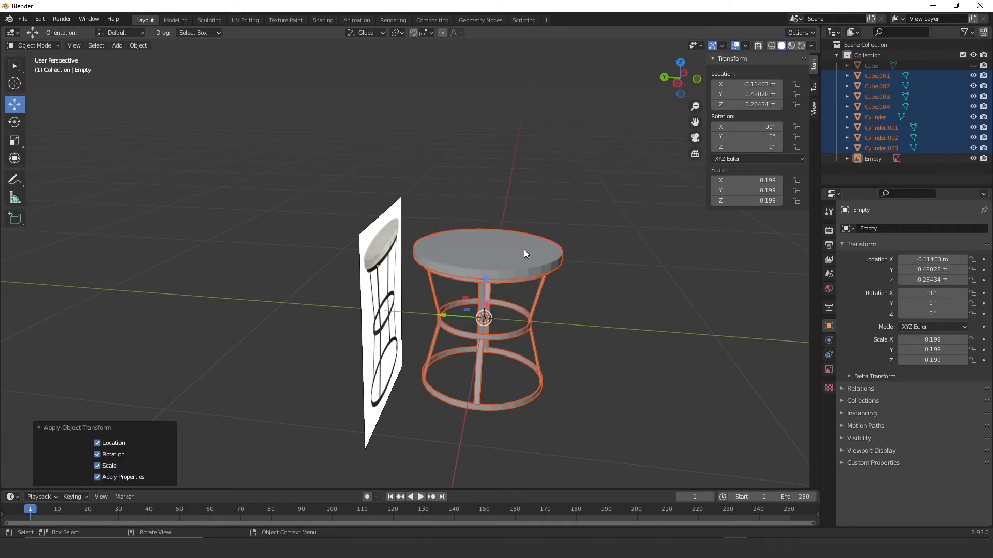
Step: Select the tabletop cylinder, enter Edit Mode on it and clear the mesh selection
middle_drag(588, 327, 565, 256)
scroll(587, 230, up, 3)
click(520, 339)
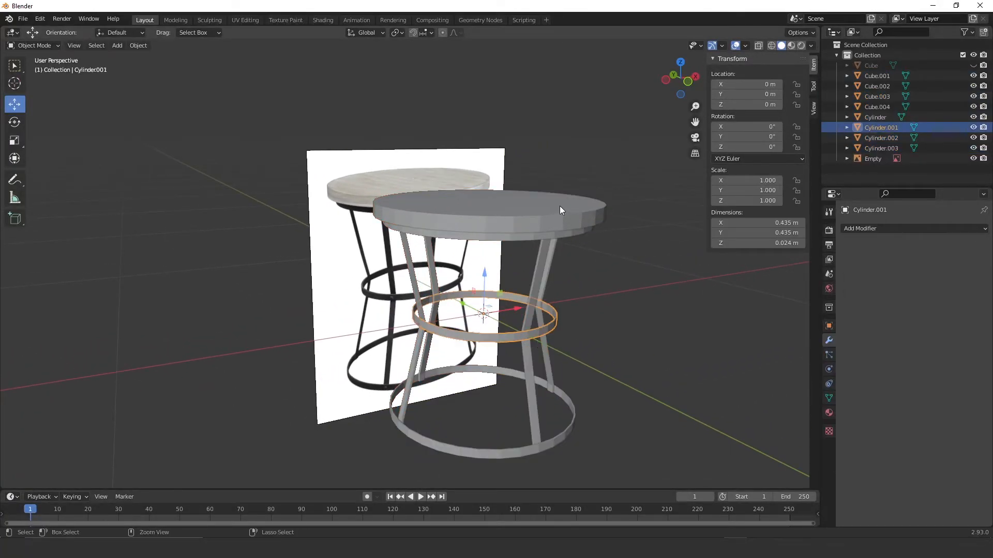
scroll(564, 202, up, 2)
shift+middle_drag(572, 185, 534, 229)
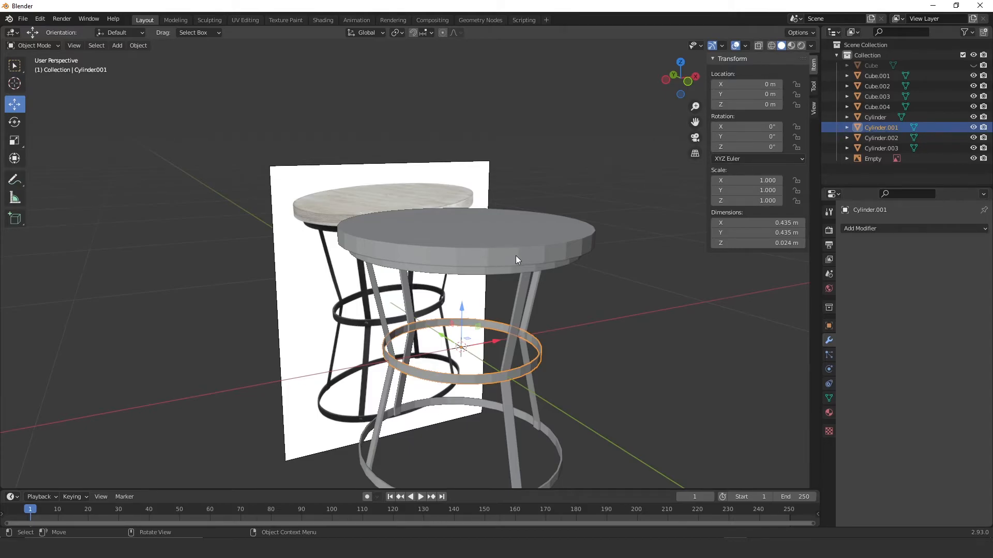
click(507, 268)
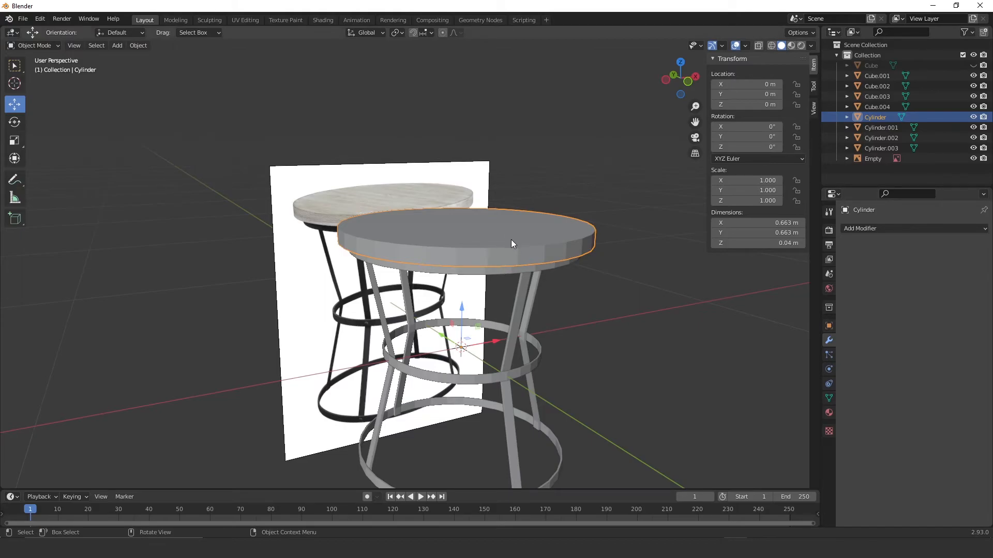
key(Tab)
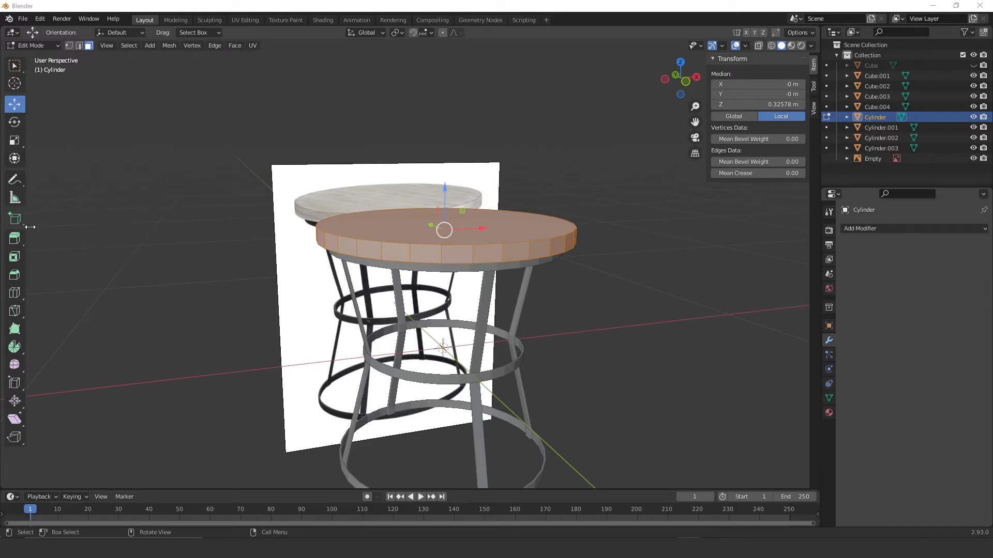
click(557, 204)
scroll(498, 228, up, 3)
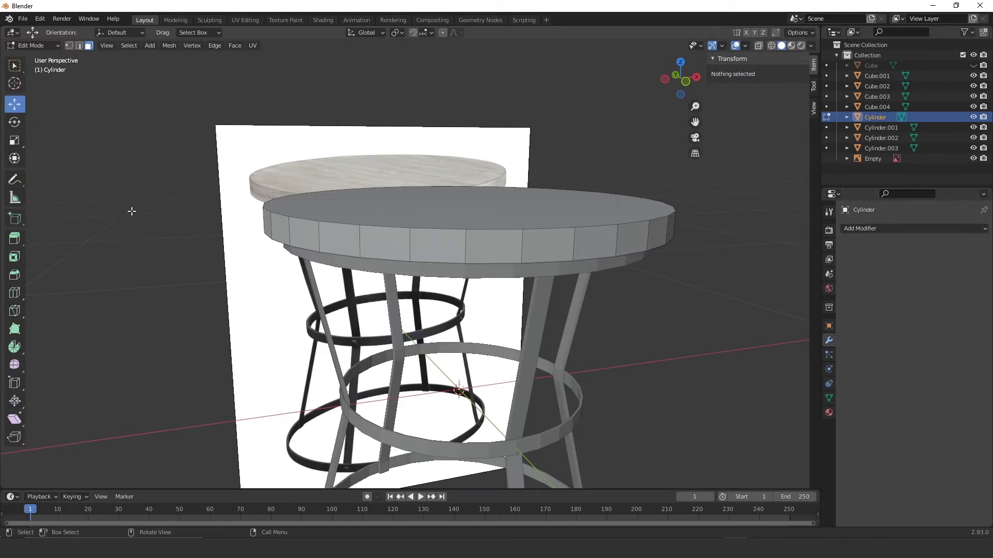
Step: In edge select mode, select the edge loops around the tabletop's upper and lower rims
click(79, 46)
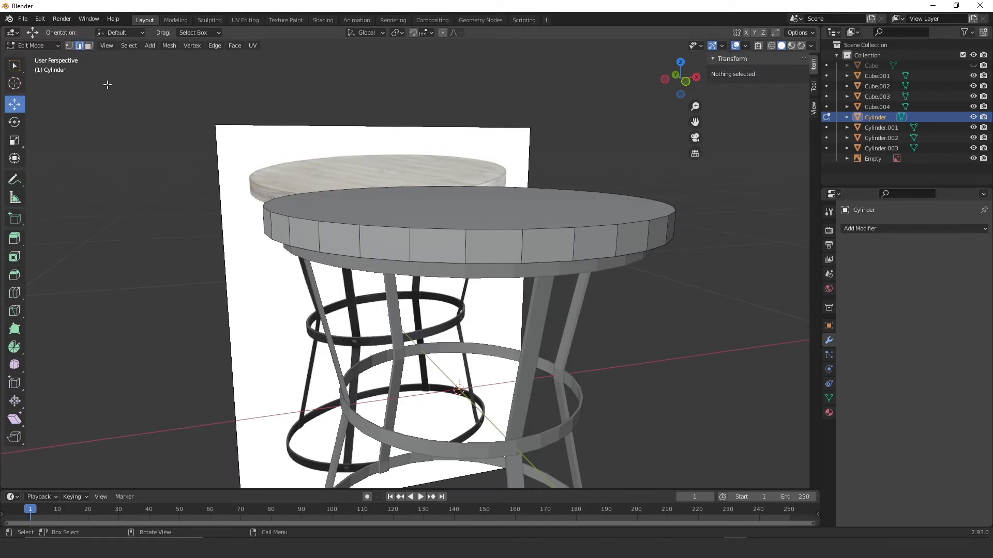
click(397, 228)
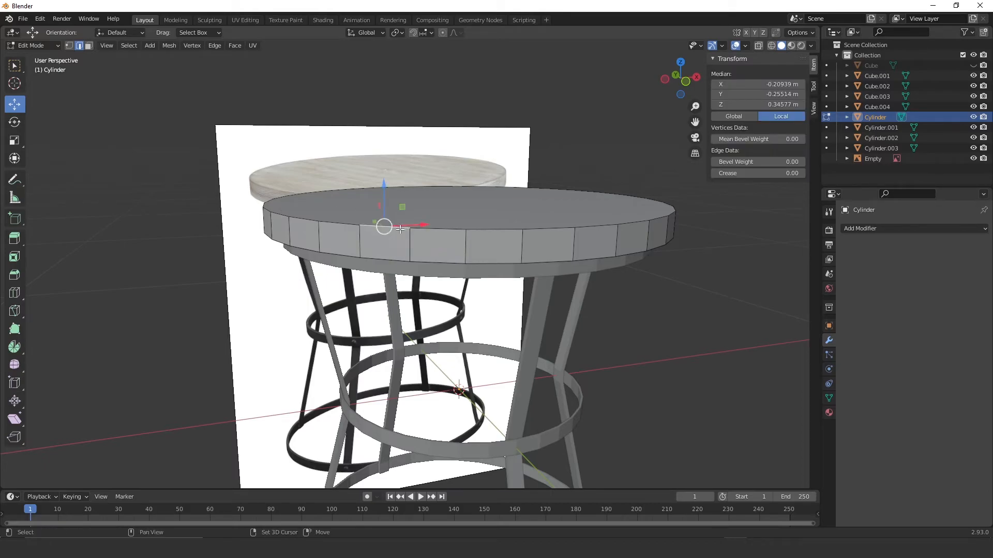
key(alt+a)
alt+click(398, 229)
key(alt+a)
alt+click(397, 229)
alt+click(392, 261)
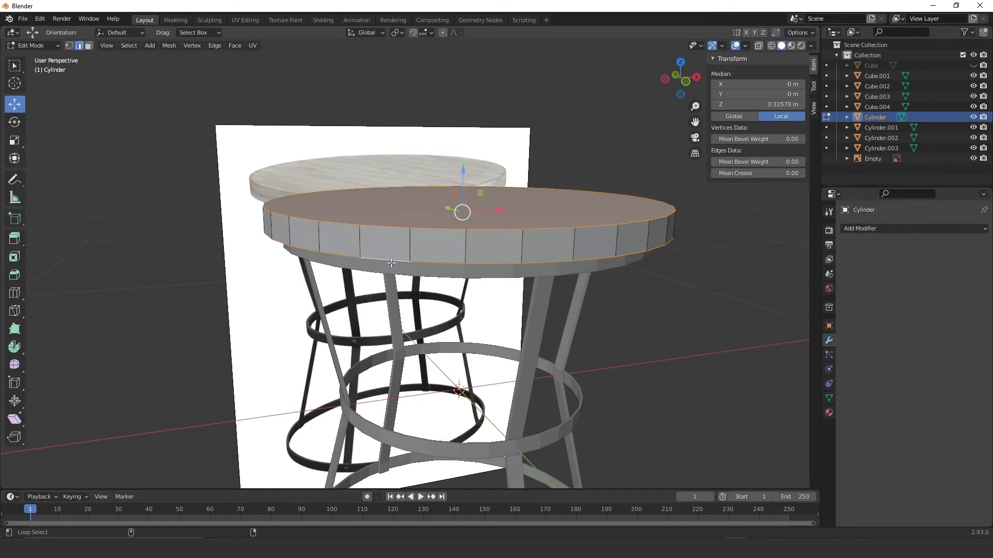
middle_drag(453, 274, 440, 255)
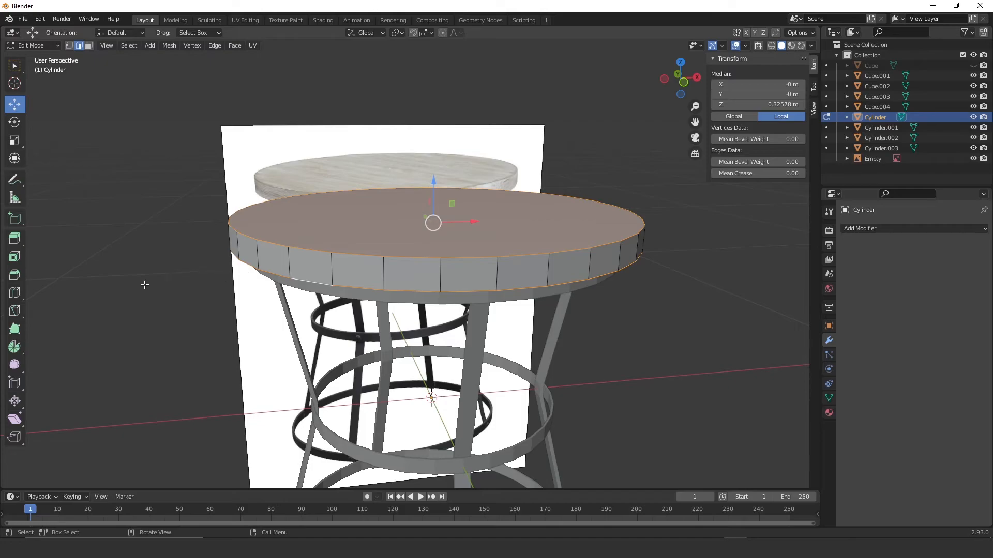
Step: Bevel the tabletop's upper and lower rim loops with a width of 0.00208 m and 4 segments
click(14, 278)
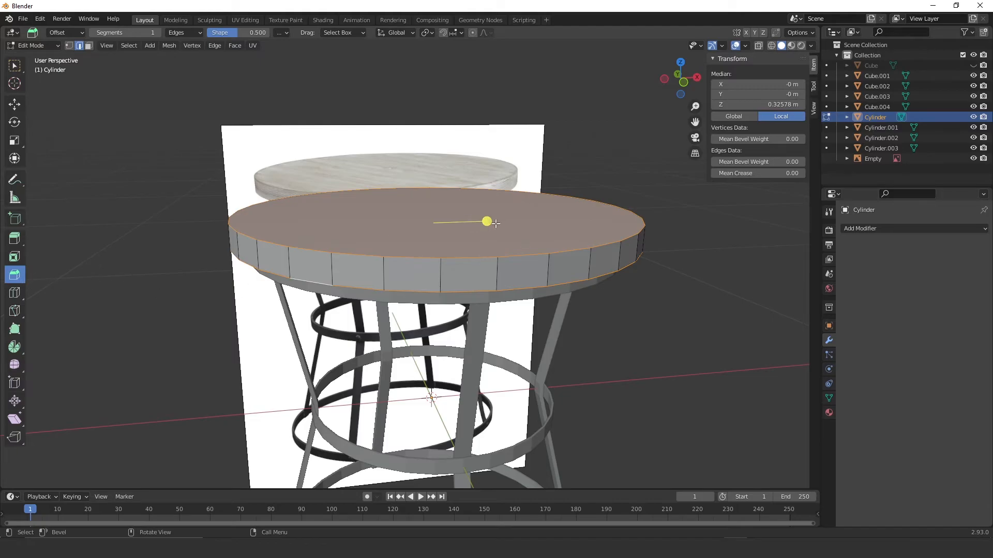
mouse_move(487, 221)
mouse_down()
mouse_move(429, 235)
mouse_move(495, 240)
mouse_move(472, 233)
mouse_up()
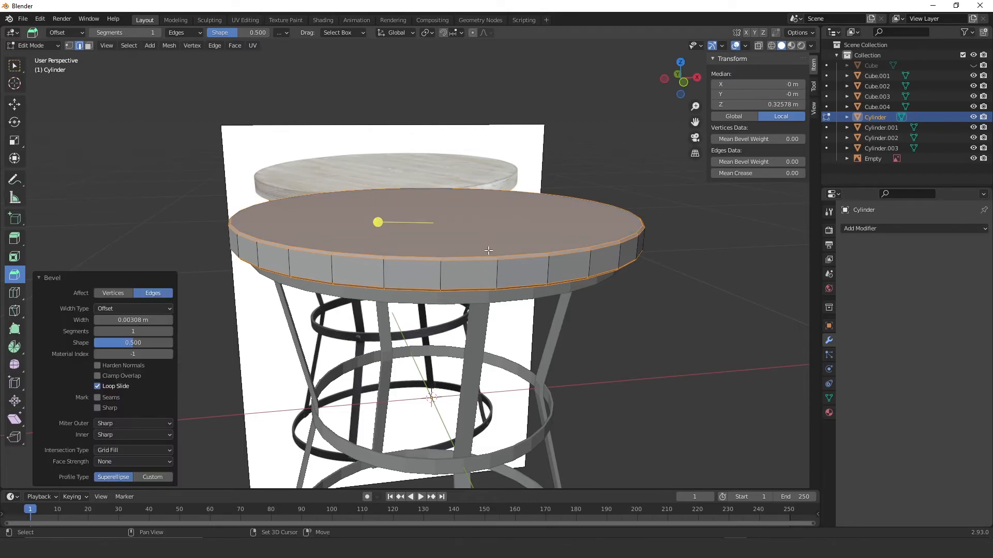
drag(124, 321, 125, 321)
scroll(400, 234, up, 4)
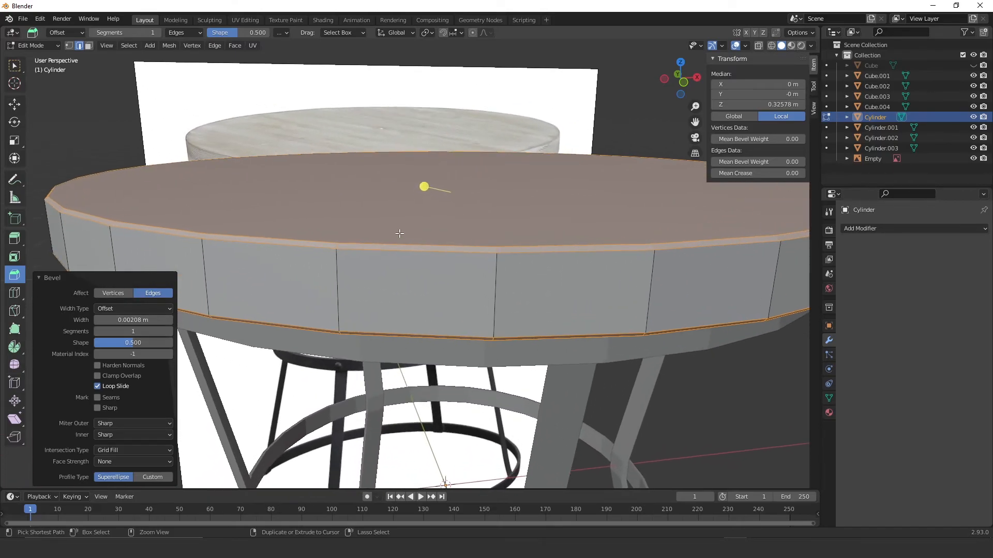
click(169, 331)
click(169, 333)
click(169, 332)
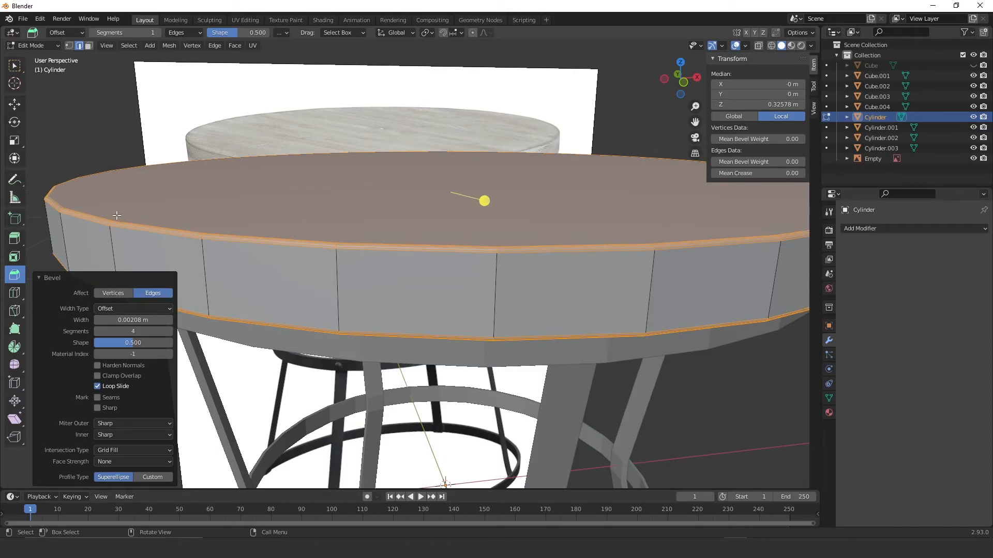
scroll(398, 207, down, 3)
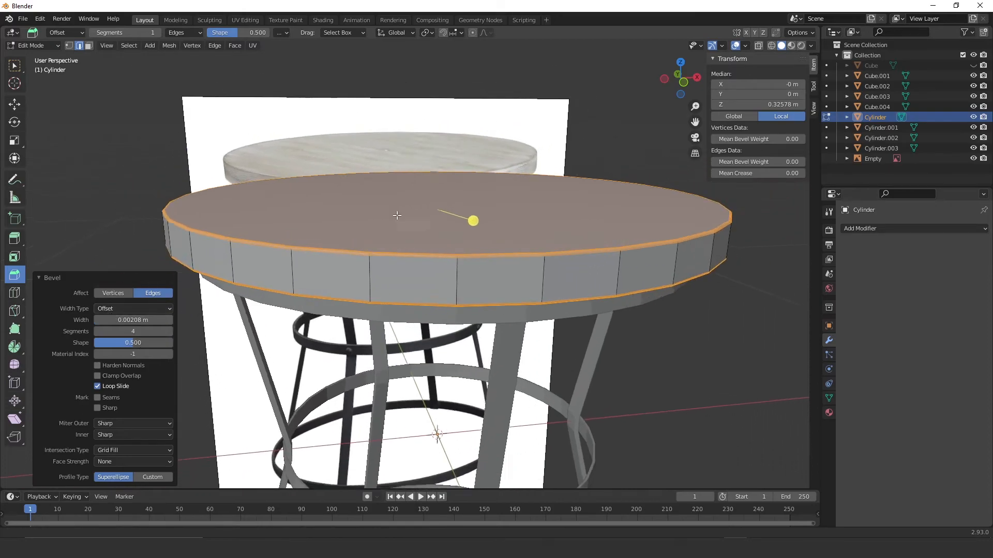
Step: Return to Object Mode and apply Shade Smooth to the bevelled tabletop
click(46, 45)
click(44, 57)
scroll(437, 213, down, 3)
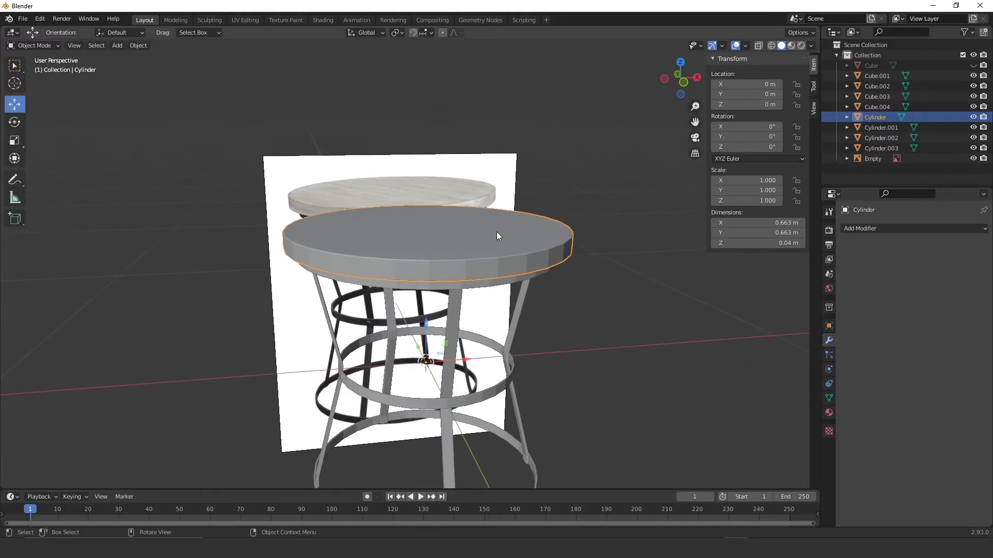
right_click(506, 244)
mouse_move(501, 243)
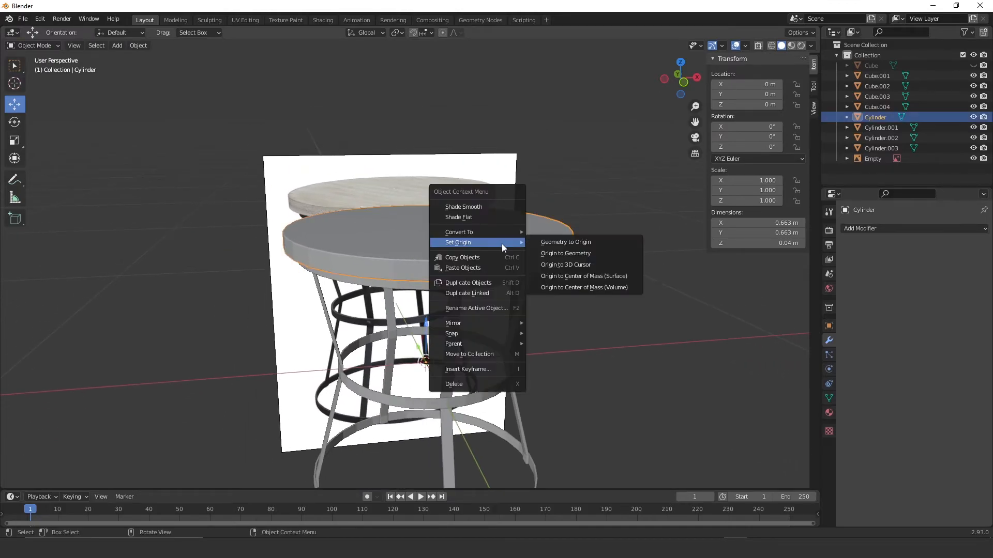
click(474, 208)
Step: Examine the smooth-shaded tabletop and its rims from several angles, along with the support ring beneath it
middle_drag(489, 230, 445, 206)
scroll(447, 199, up, 3)
shift+middle_drag(467, 164, 432, 299)
scroll(455, 310, up, 2)
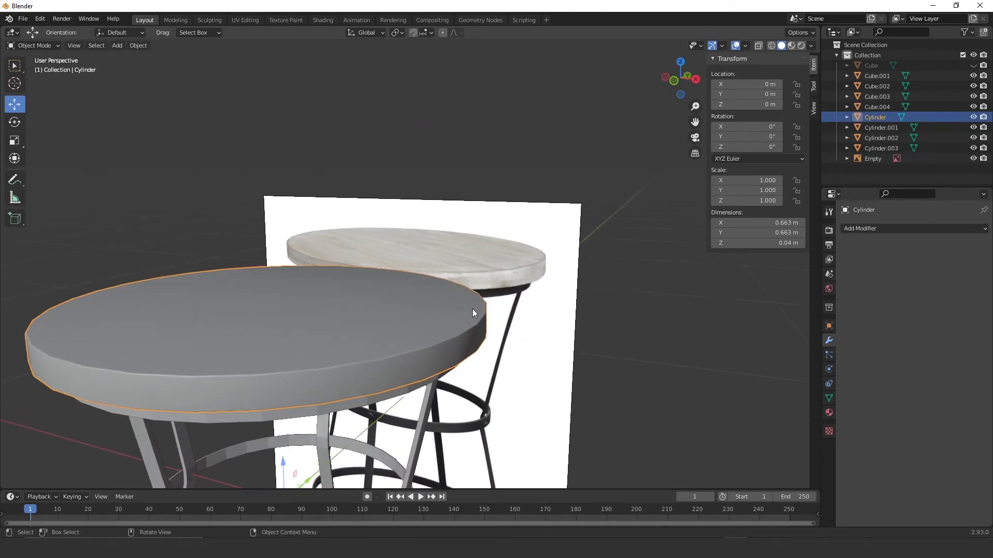
scroll(338, 349, down, 2)
middle_drag(349, 346, 389, 301)
scroll(393, 299, down, 1)
click(399, 290)
middle_drag(433, 264, 377, 300)
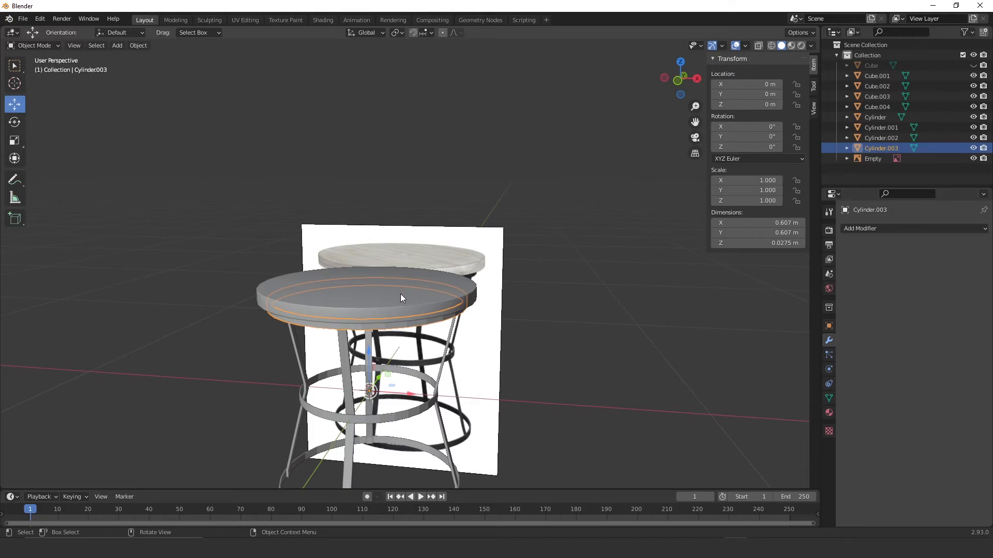
click(465, 303)
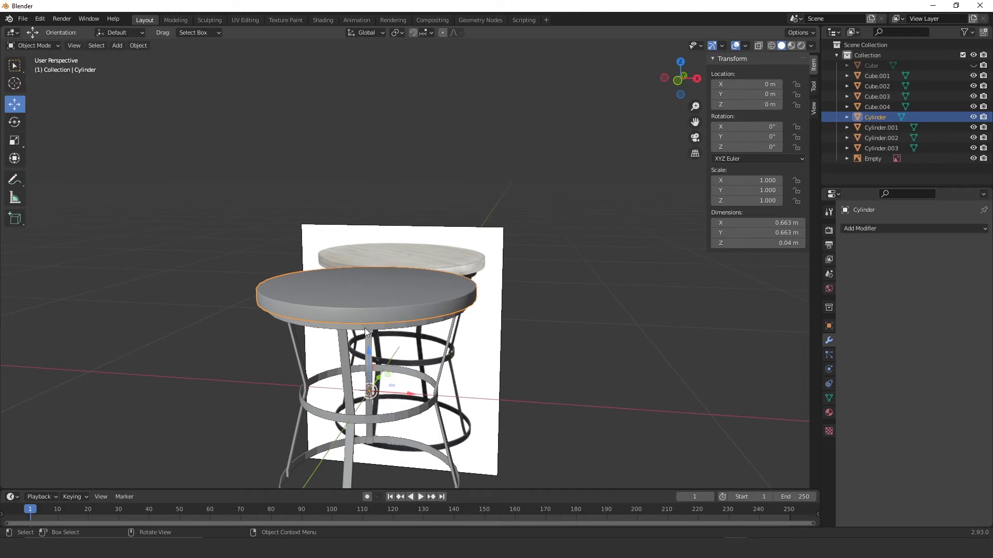
middle_drag(389, 311, 386, 290)
scroll(450, 249, up, 2)
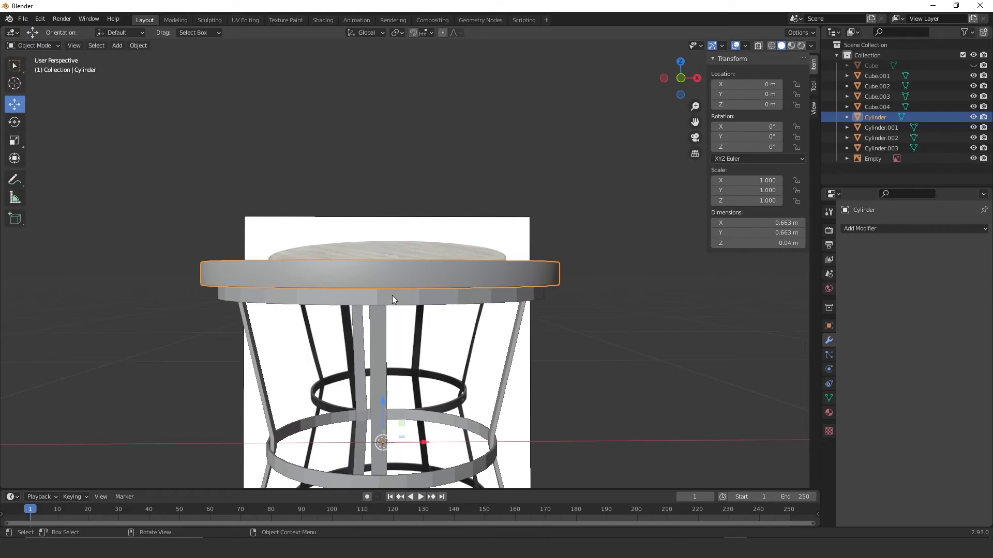
Step: Select the support ring beneath the tabletop and add a Bevel modifier to it
click(387, 300)
middle_drag(442, 296, 610, 213)
scroll(487, 249, up, 2)
scroll(569, 222, up, 3)
scroll(674, 244, up, 4)
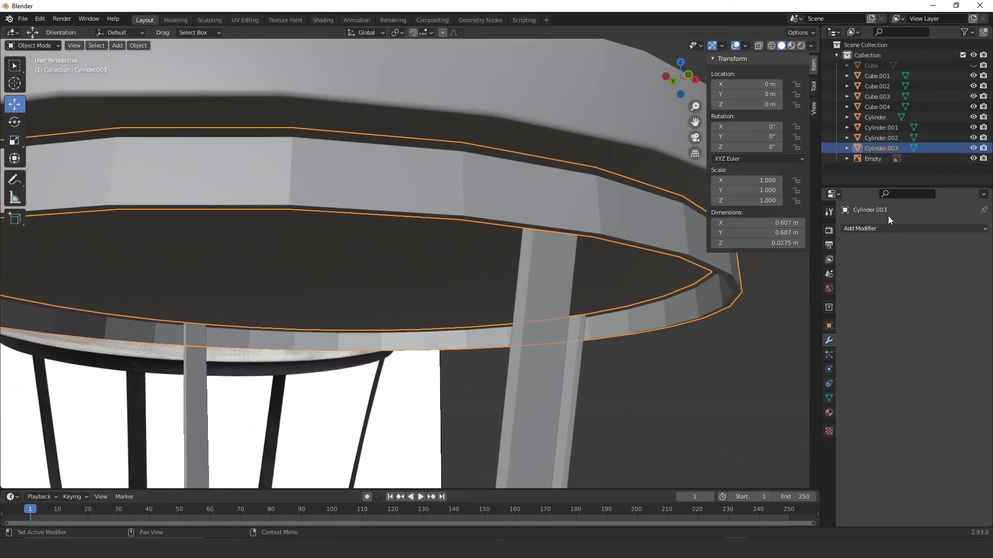
scroll(672, 243, up, 2)
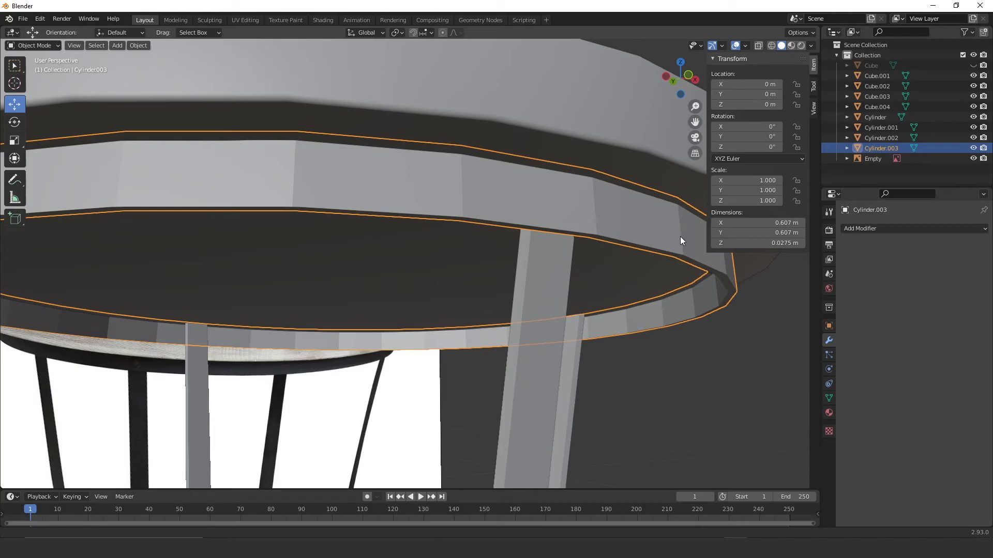
scroll(680, 237, up, 1)
click(891, 228)
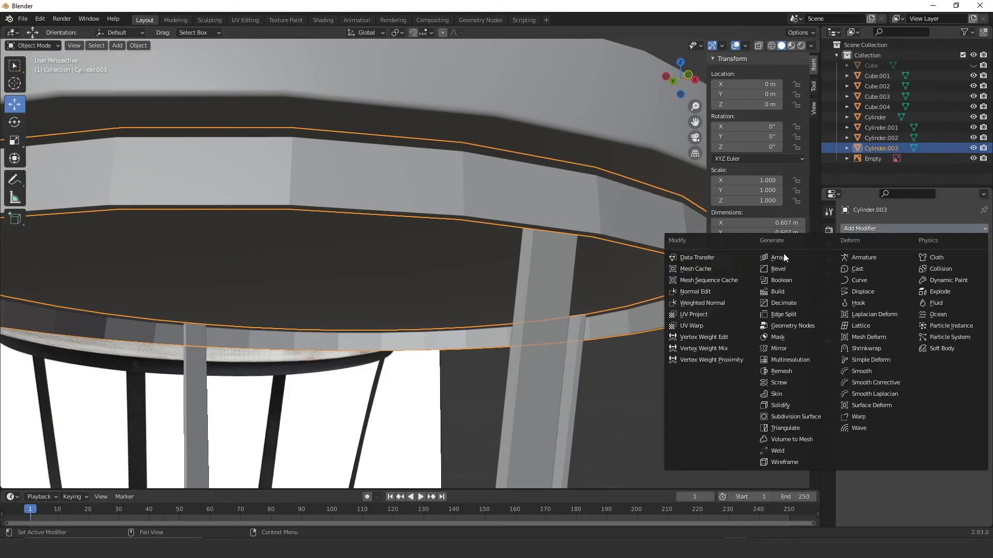
click(784, 270)
Step: Try bevel amounts of 0.03 m and 0.005 m on the support ring's Bevel modifier
scroll(585, 241, down, 1)
shift+middle_drag(582, 243, 522, 239)
scroll(600, 236, up, 2)
middle_drag(604, 236, 542, 247)
drag(928, 286, 863, 290)
click(929, 288)
text(0.03)
key(Return)
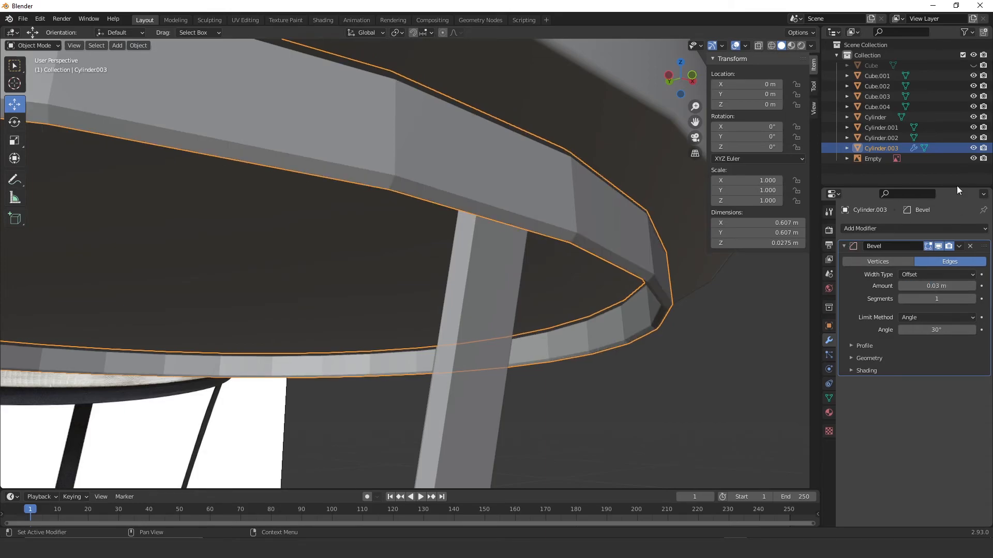
click(932, 288)
click(917, 289)
key(Return)
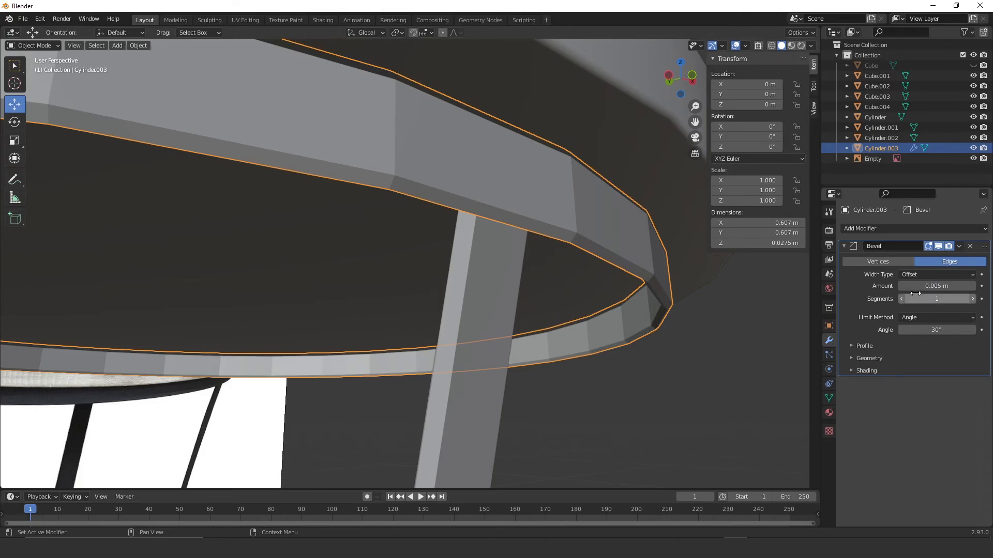
Step: Set the support ring's bevel amount to 0.001 m with 4 segments
click(911, 287)
click(916, 286)
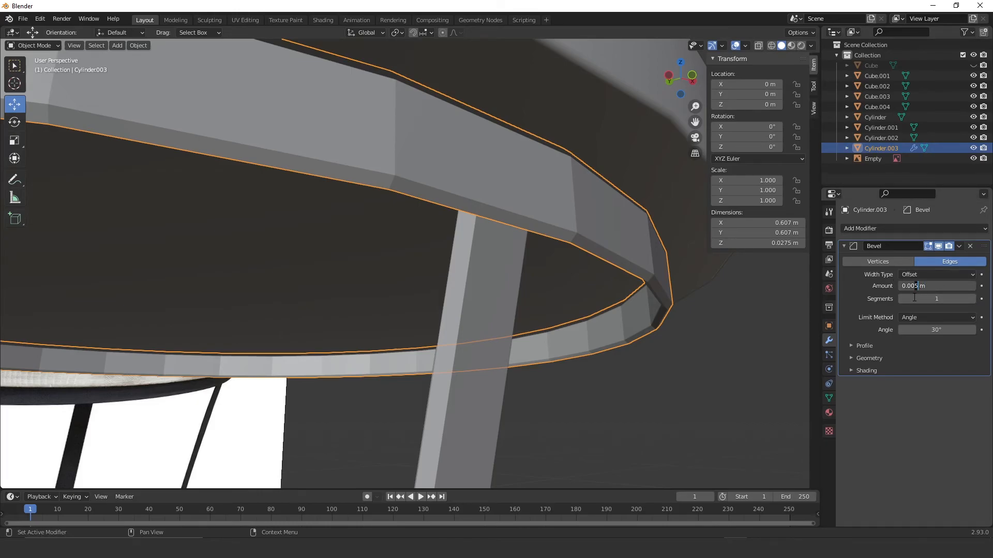
text(1)
key(Return)
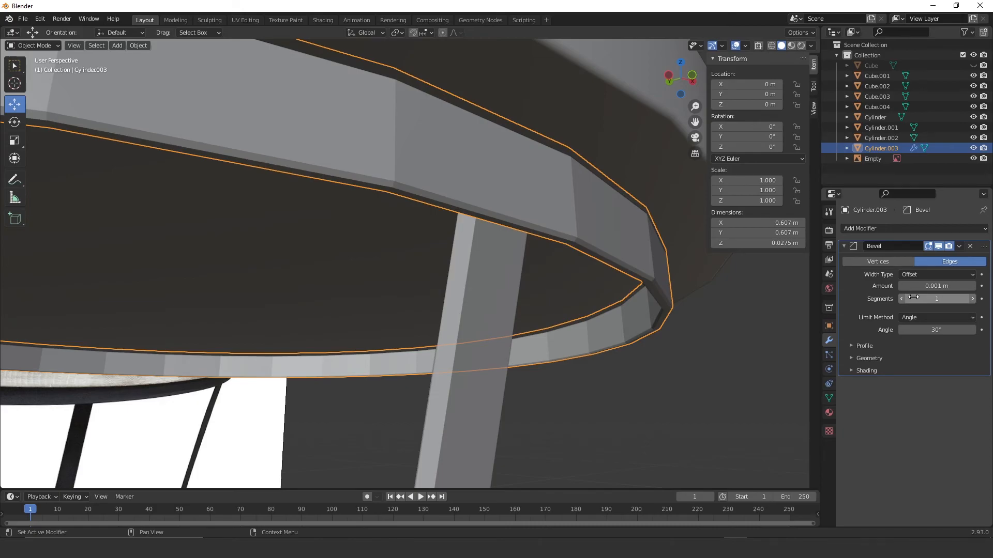
scroll(667, 284, up, 1)
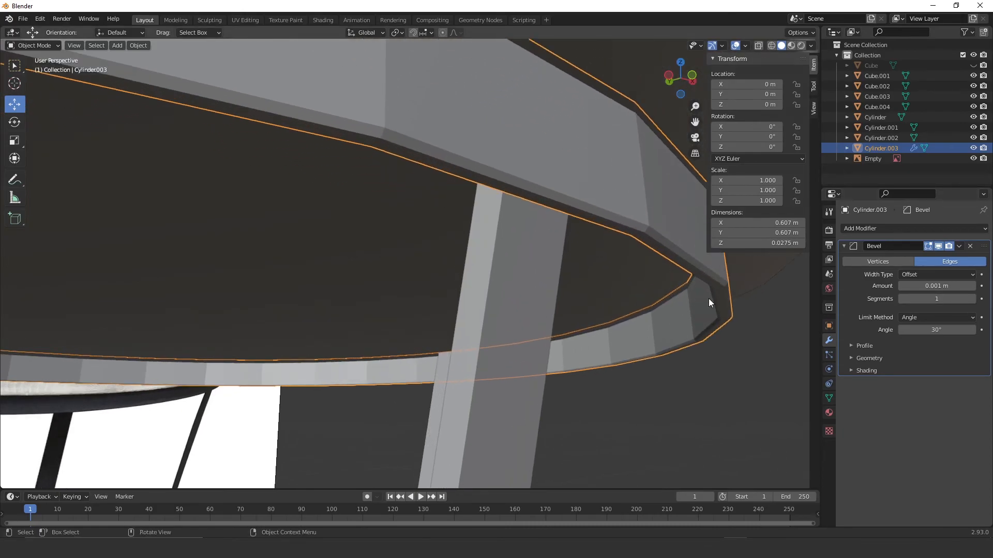
click(968, 298)
click(968, 299)
click(968, 299)
Step: Apply Shade Smooth to the support ring beneath the tabletop
scroll(529, 253, down, 5)
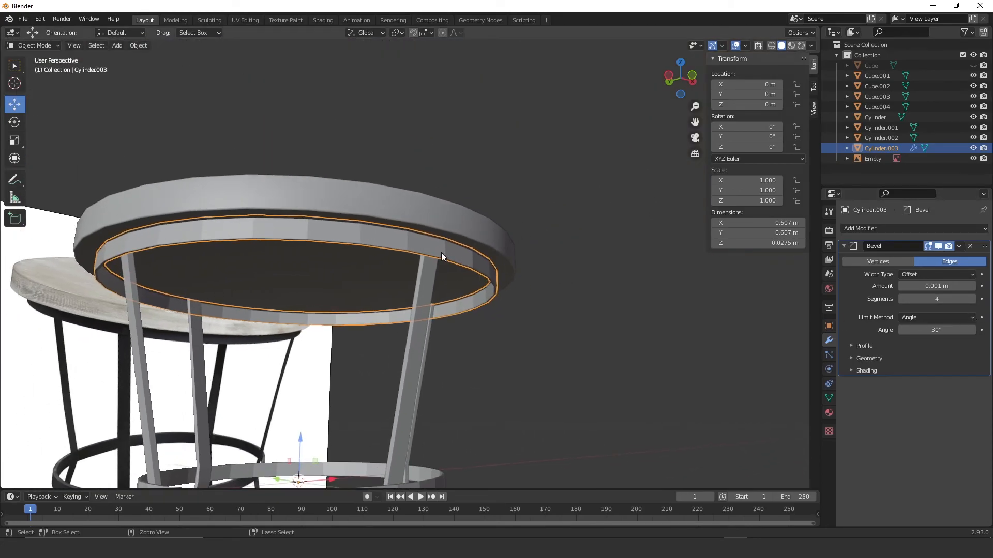
scroll(473, 252, up, 2)
right_click(474, 258)
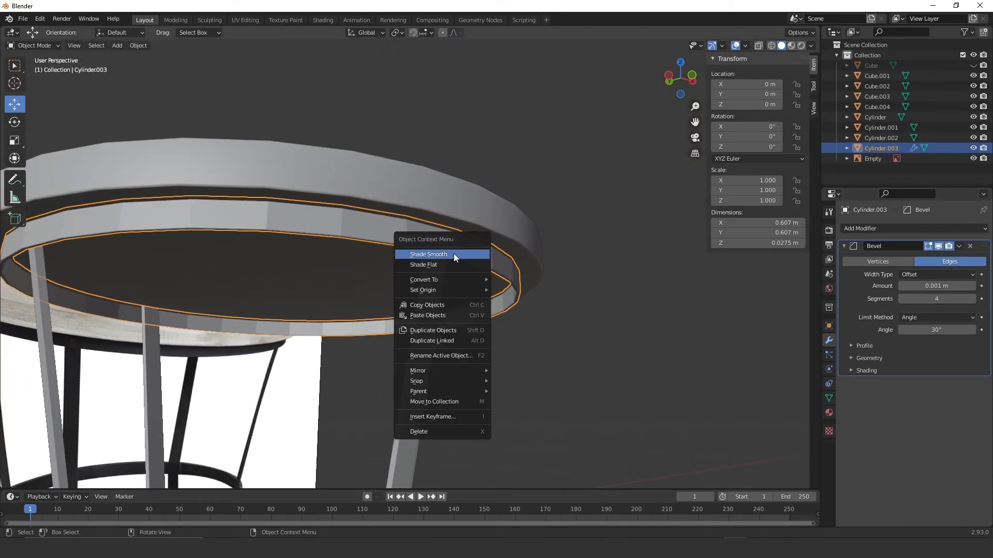
click(454, 255)
Step: Select the leg Cube.002 and add a Bevel modifier to it
click(436, 305)
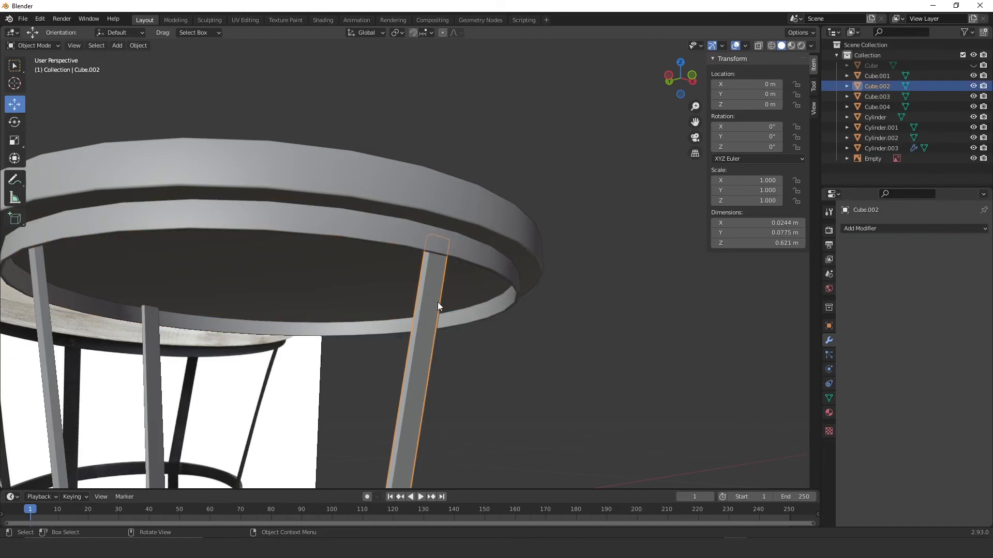
click(874, 229)
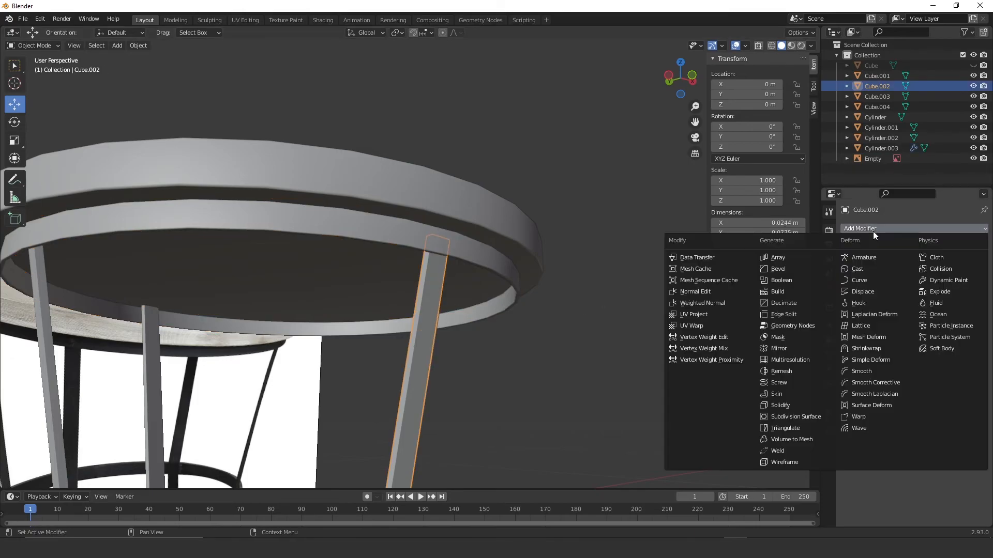
click(781, 269)
scroll(457, 308, up, 8)
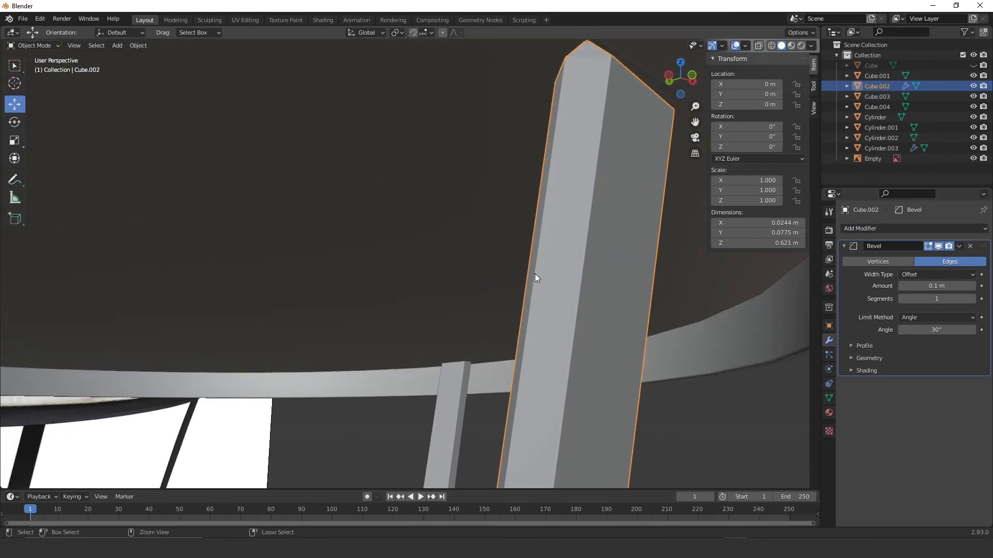
scroll(569, 279, down, 5)
Step: Set the Cube.002 leg's bevel amount to 0.001 m with 3 segments and shade the leg smooth
drag(915, 285, 874, 295)
click(916, 288)
text(0.001)
key(Return)
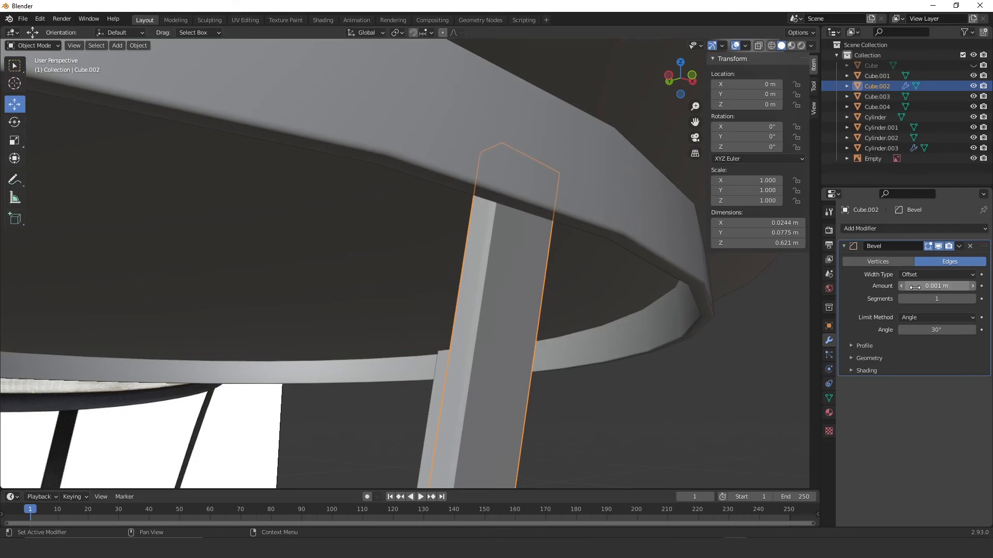
click(972, 299)
click(973, 300)
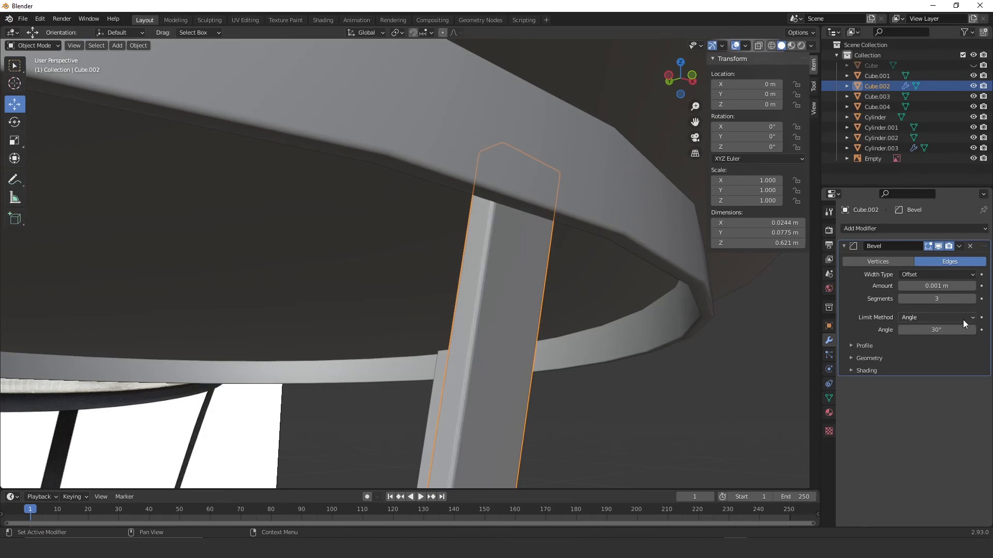
right_click(489, 287)
click(474, 290)
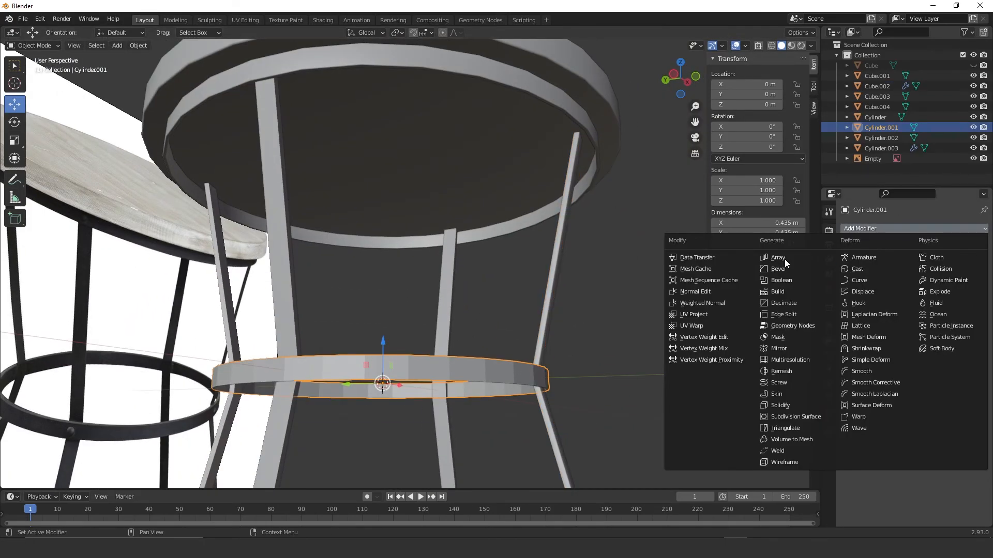
Step: Add Bevel modifiers to the middle ring, with 0.001 m and 3 segments, and to the bottom ring, shading both smooth
click(780, 269)
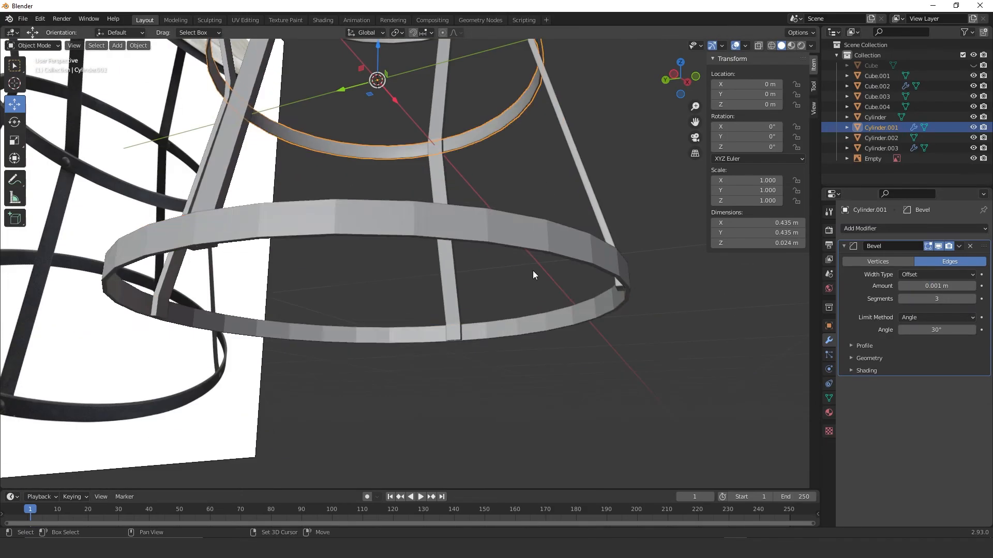
click(553, 240)
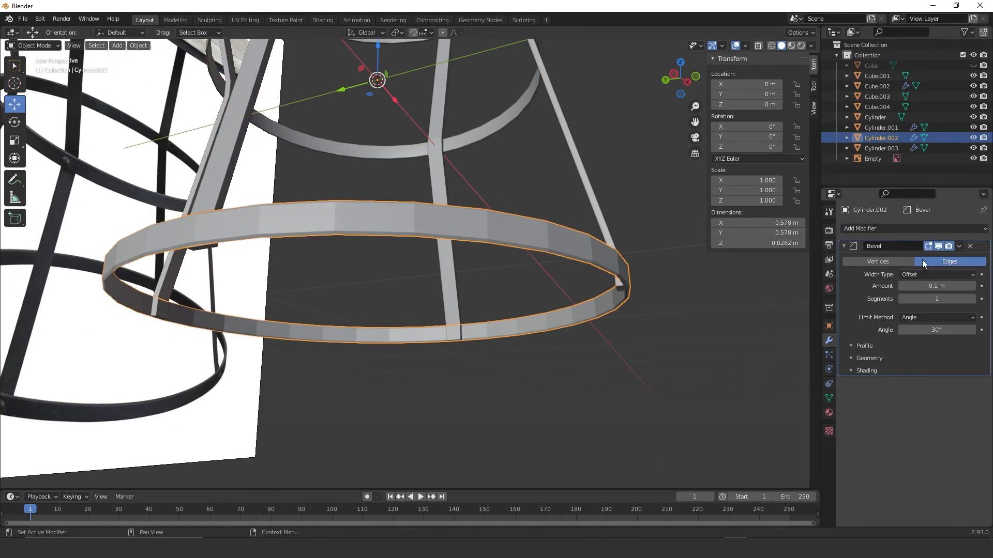
right_click(552, 243)
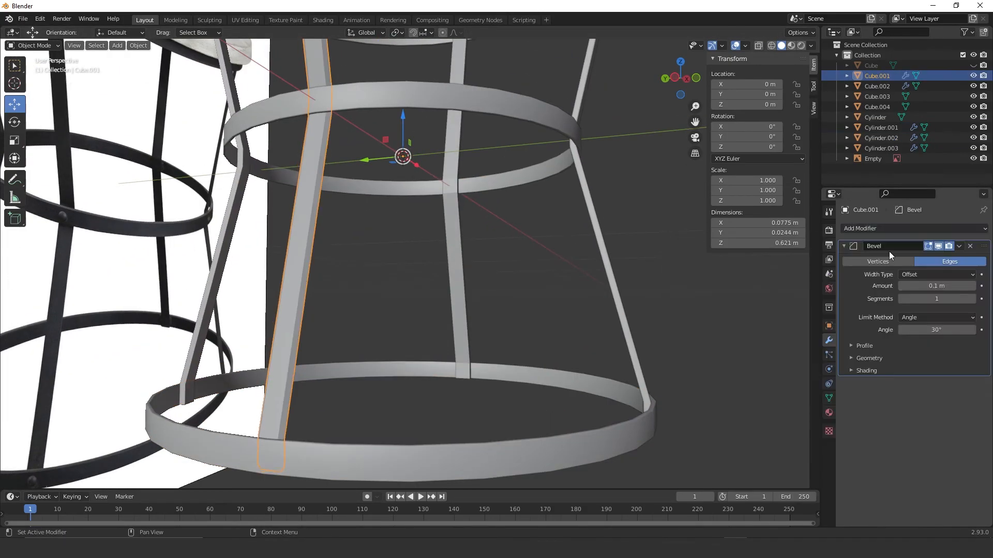
Step: Add a Bevel modifier of 0.001 m with 3 segments to the leg Cube.004 and shade it smooth
middle_drag(352, 269, 317, 280)
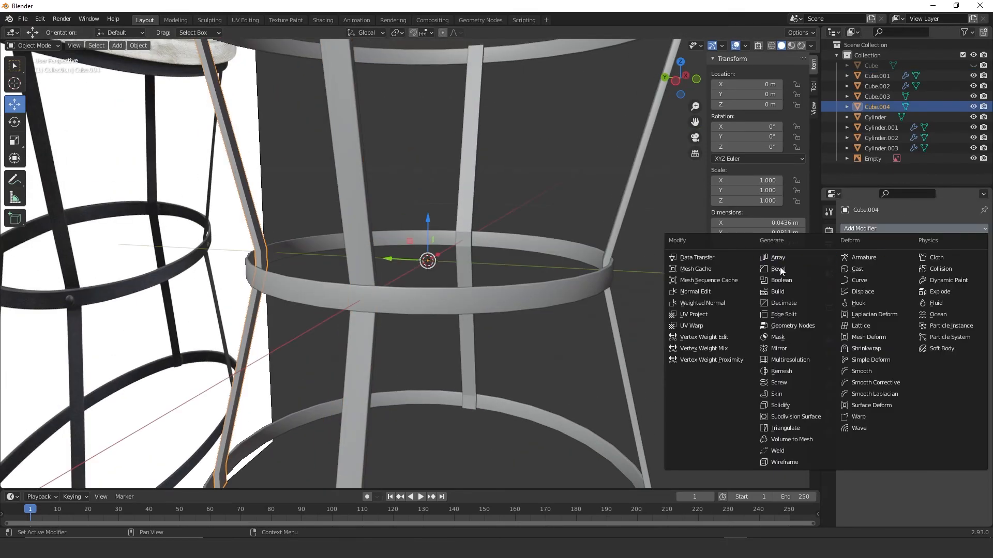
click(779, 266)
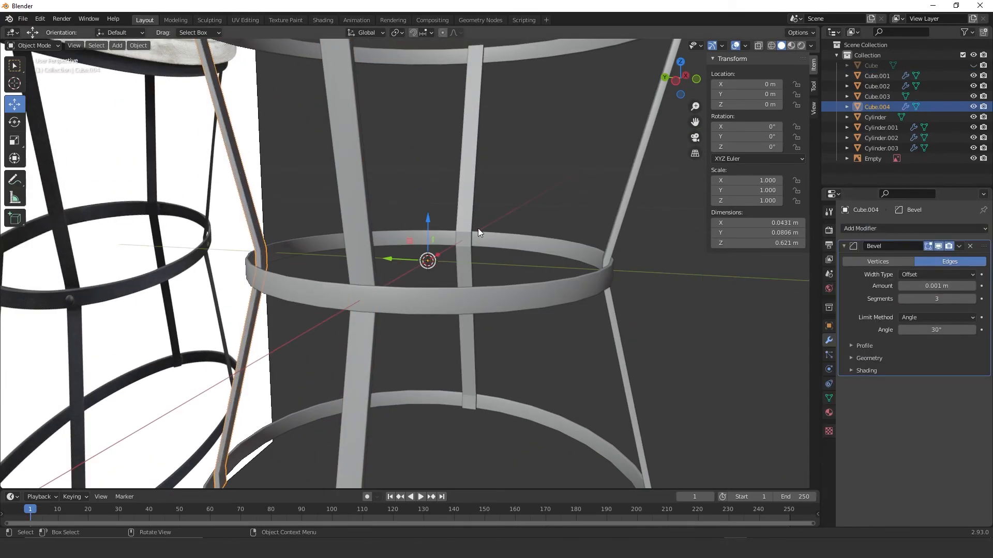
click(261, 243)
right_click(262, 243)
click(261, 243)
Step: Add a Bevel modifier of 0.001 m with 3 segments to the leg Cube.003
click(466, 200)
click(913, 228)
click(779, 266)
click(932, 285)
text(0.00)
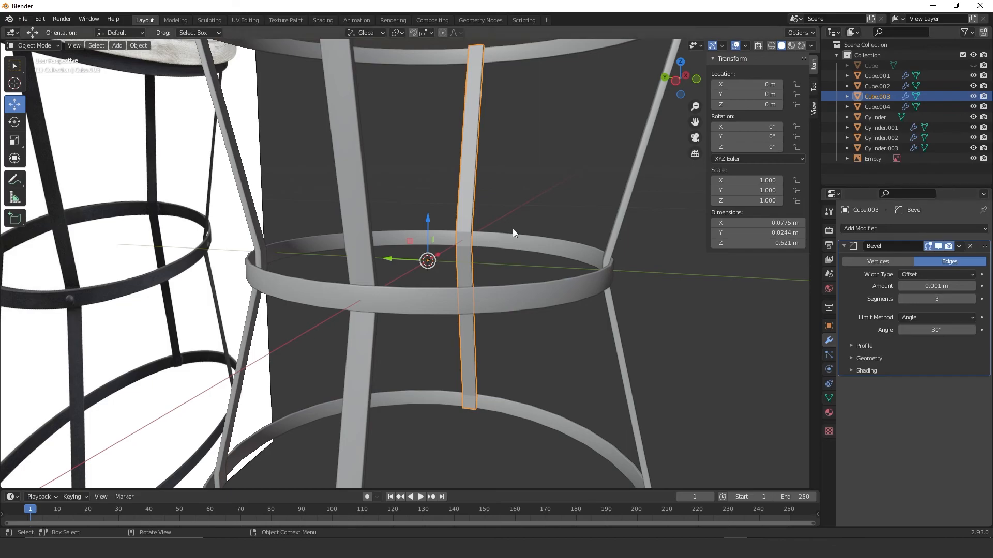
Step: Clear the selection and examine the rivets where the legs meet the rings in the reference photo
scroll(434, 223, down, 5)
middle_drag(434, 222, 516, 292)
click(516, 293)
scroll(520, 247, up, 3)
shift+middle_drag(519, 247, 639, 182)
scroll(638, 182, up, 4)
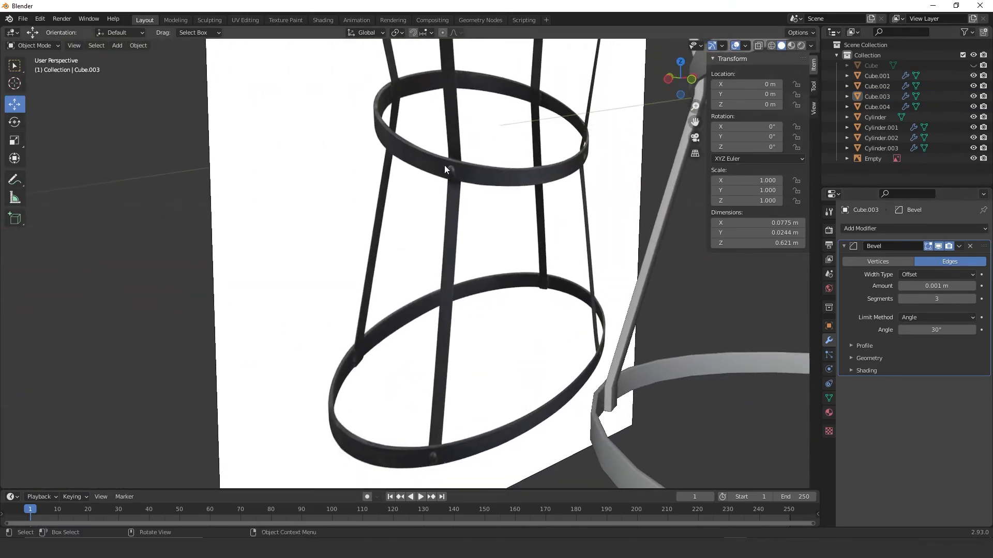
shift+middle_drag(580, 202, 343, 223)
shift+middle_drag(491, 201, 404, 292)
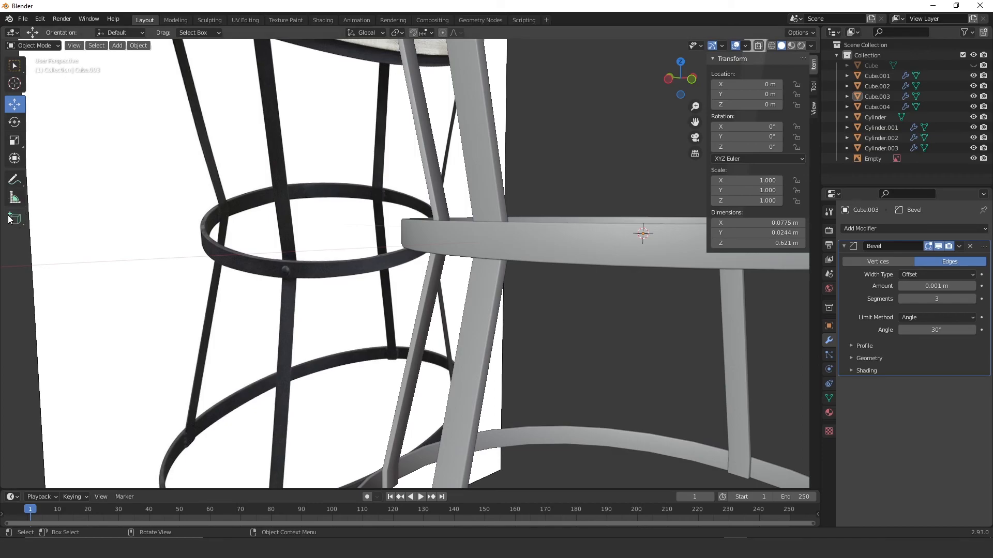
Step: Add a UV sphere about 0.0125 m in diameter on the middle ring where it crosses a leg
click(15, 219)
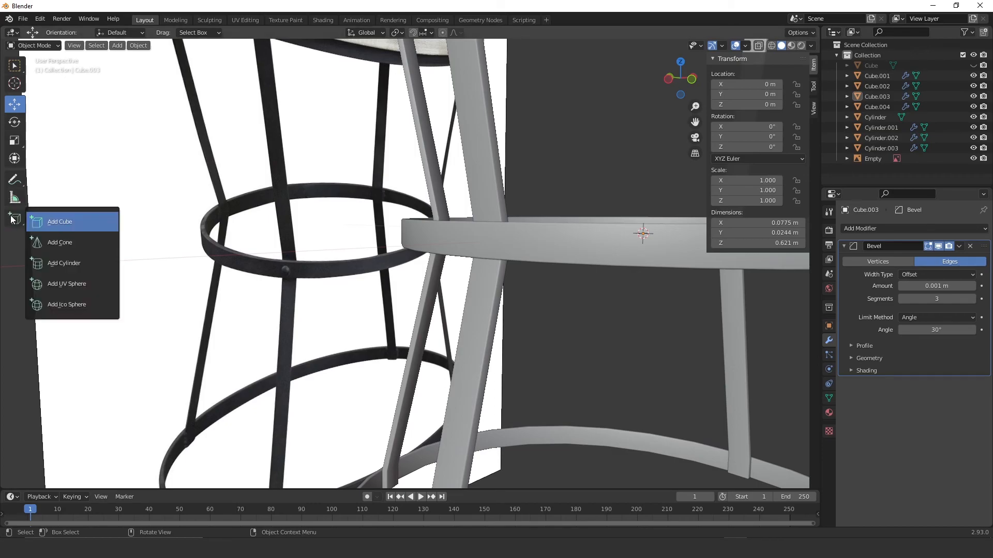
click(87, 283)
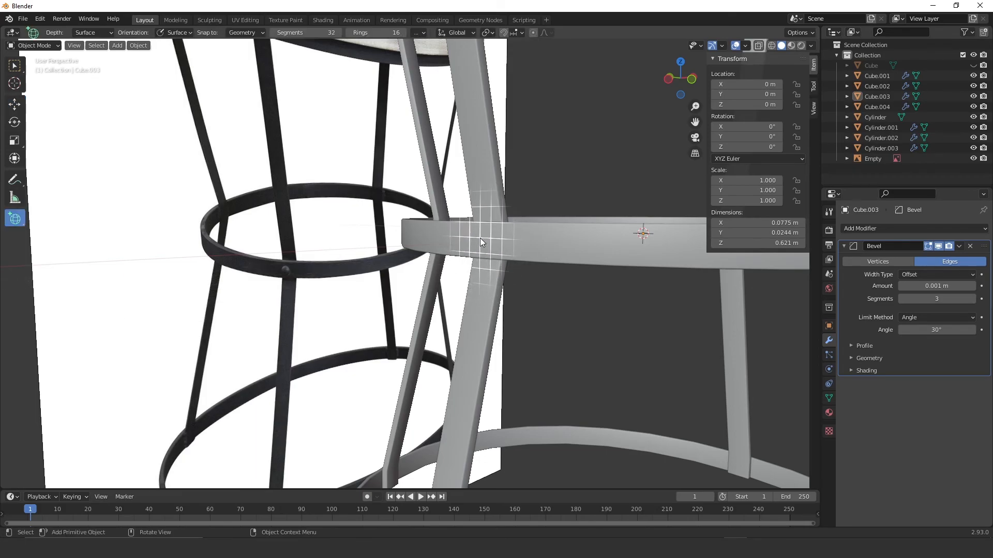
drag(483, 240, 489, 244)
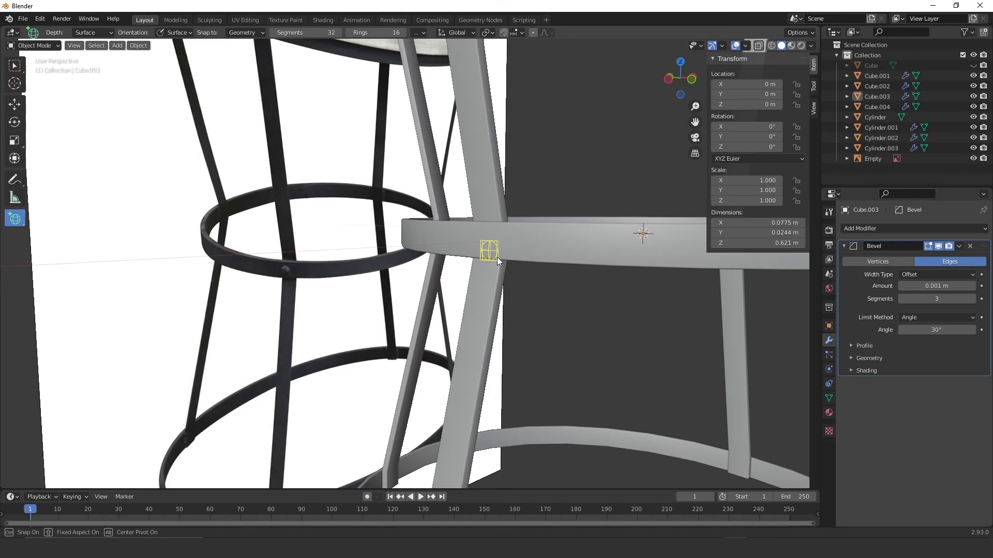
drag(485, 265, 487, 264)
middle_drag(501, 249, 439, 266)
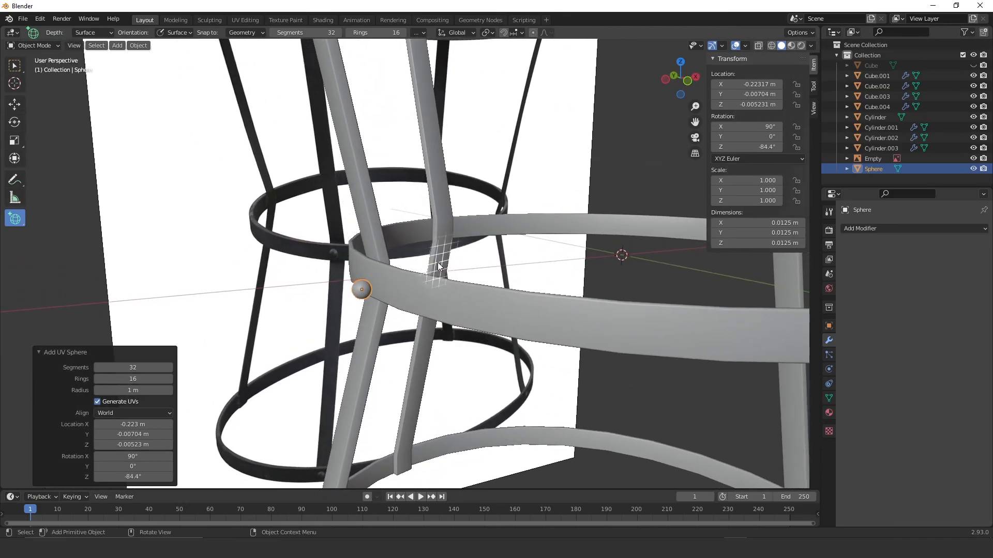
Step: Move the sphere to about X -0.217 m, Z 0.001 m, partly sunk into the middle ring over the leg
click(20, 104)
scroll(347, 268, up, 4)
shift+middle_drag(319, 281, 448, 235)
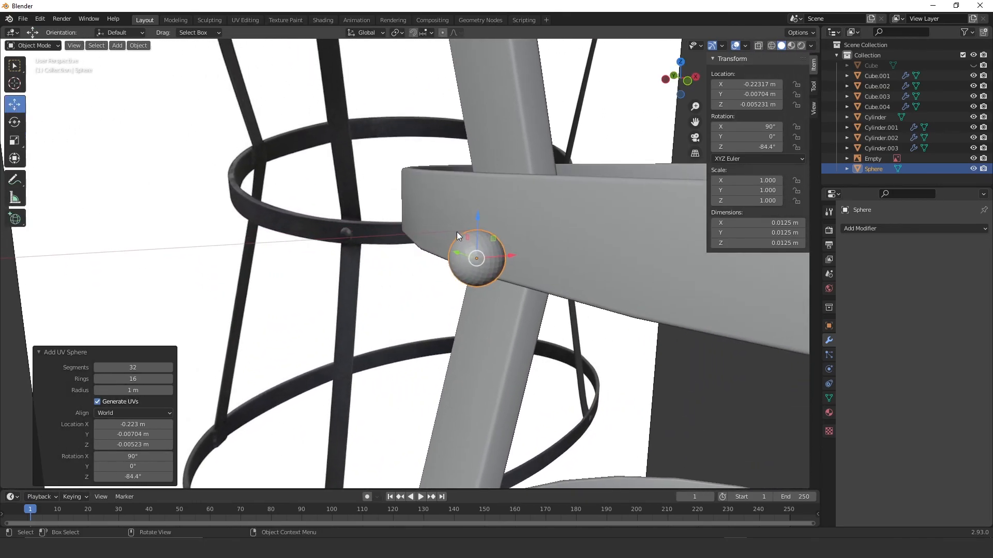
drag(476, 228, 464, 216)
middle_drag(558, 201, 471, 231)
middle_drag(346, 264, 432, 244)
drag(371, 265, 402, 260)
middle_drag(401, 259, 471, 274)
shift+middle_drag(479, 232, 482, 165)
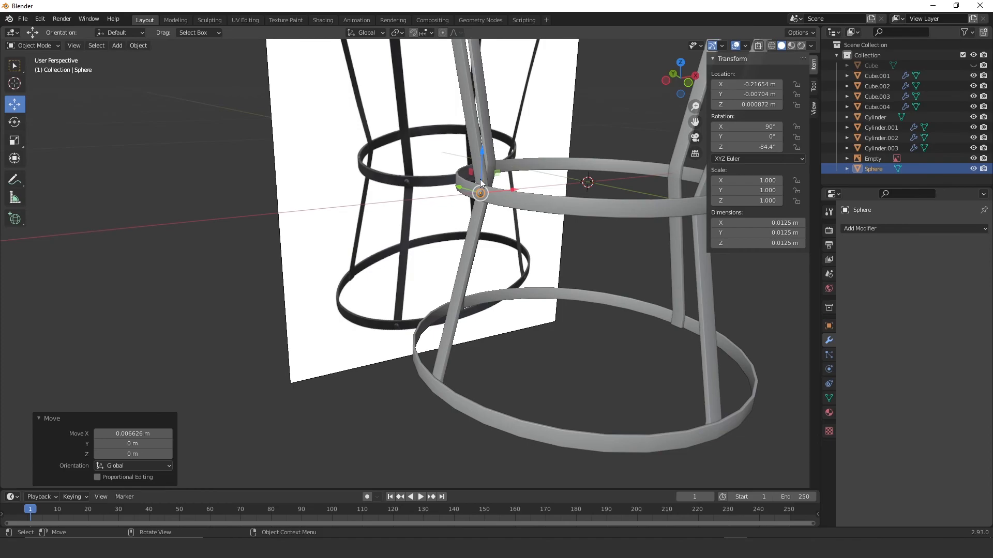
Step: Duplicate the rivet sphere onto the bottom ring at the same leg's lower end, at about X -0.288 m, Z -0.302 m
key(KP_1)
scroll(435, 155, up, 6)
shift+middle_drag(470, 112, 497, 159)
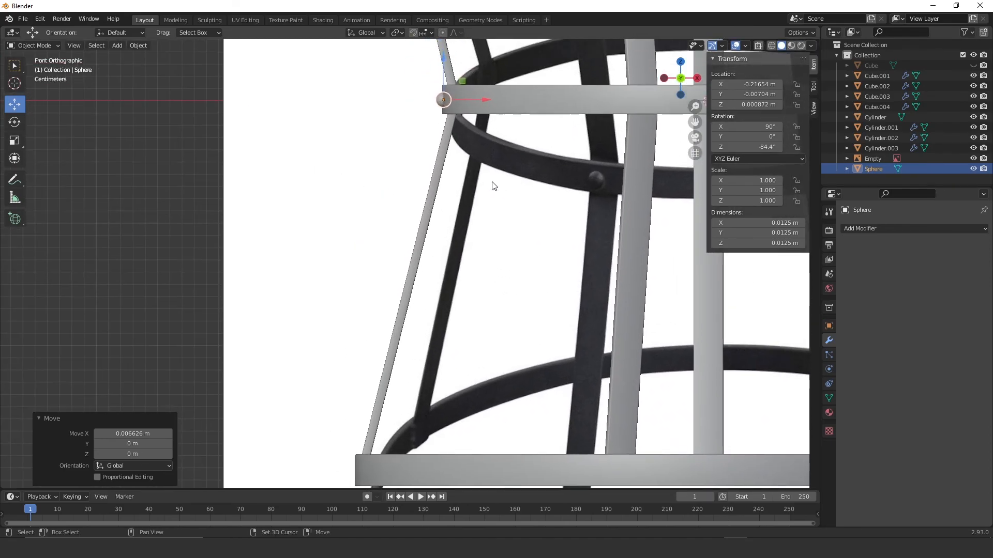
key(shift+d)
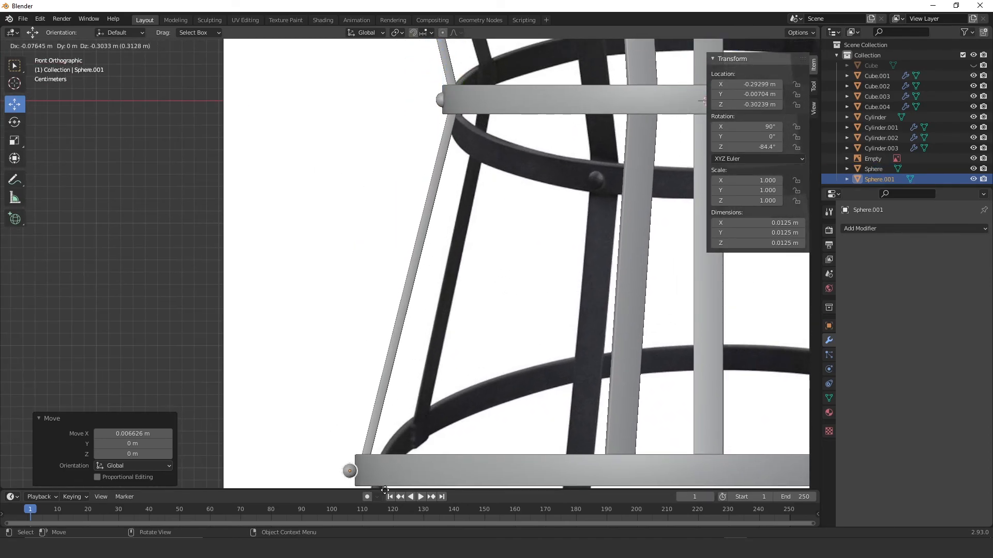
click(412, 483)
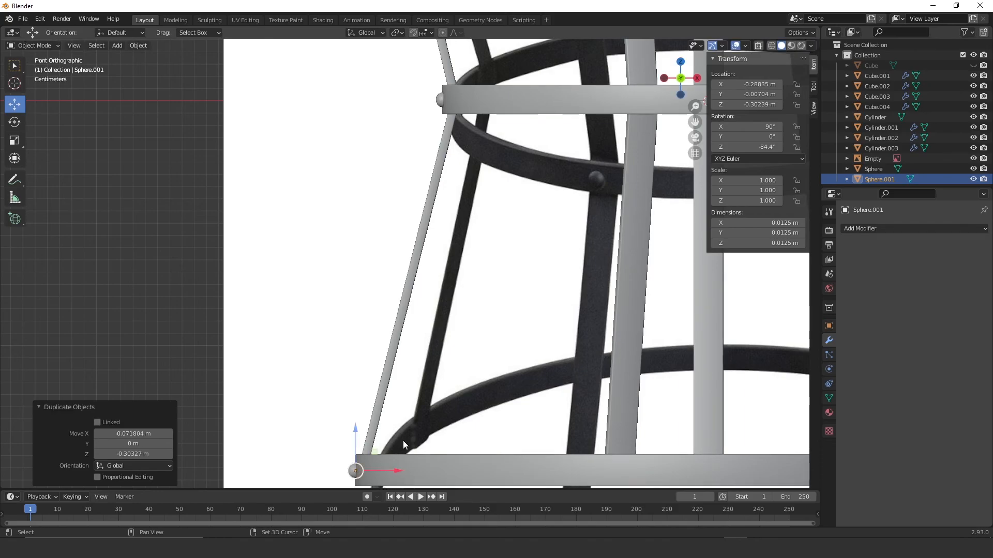
Step: Join the two rivet spheres into one object with its origin at the table's centre, and select it
scroll(445, 197, down, 3)
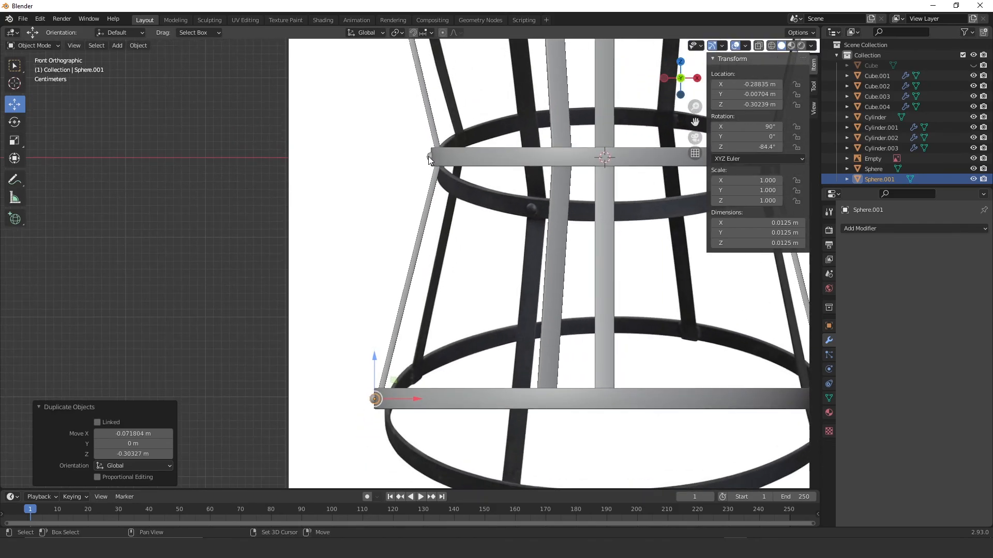
shift+click(430, 157)
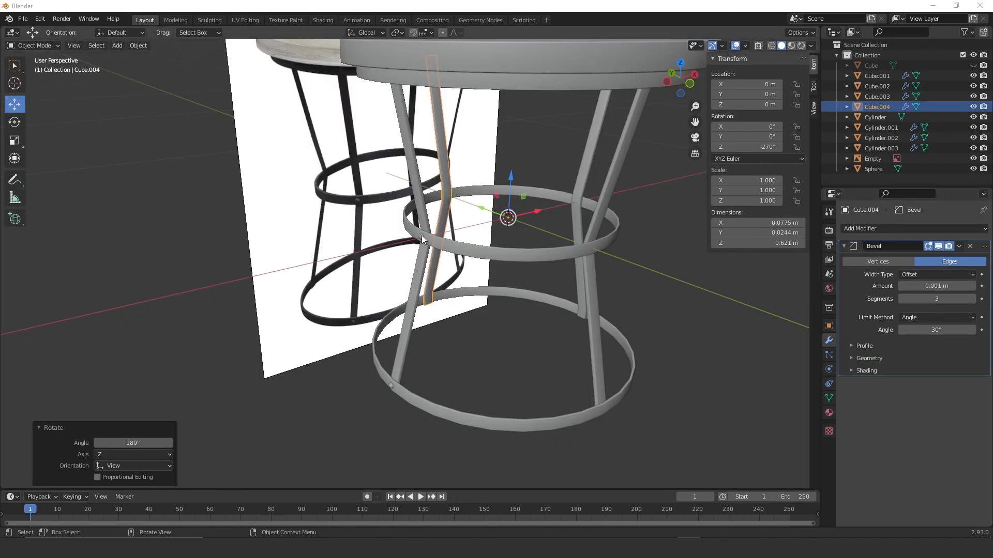
click(422, 237)
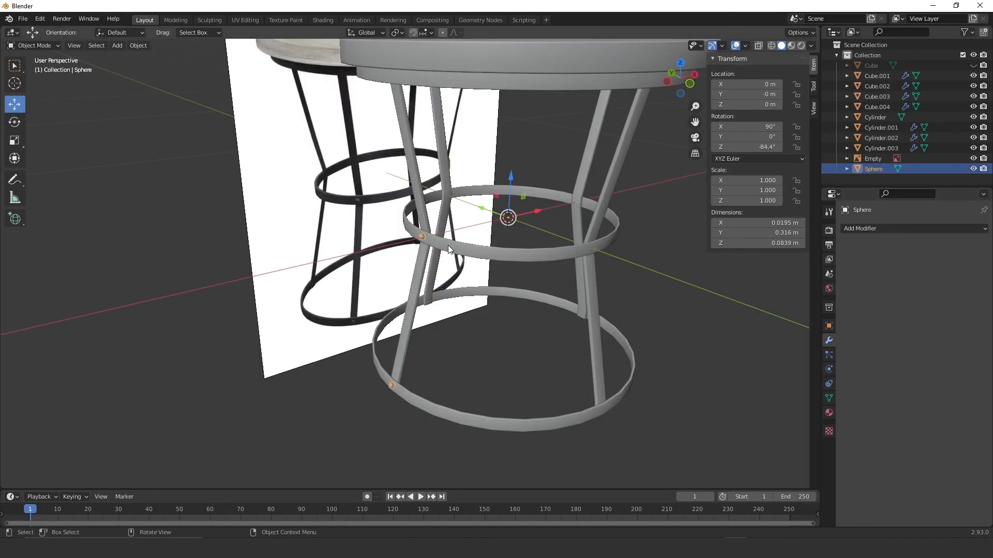
Step: Duplicate the joined rivet pair in place and rotate the copy 90° about the global Z axis onto the adjacent leg
key(shift+d)
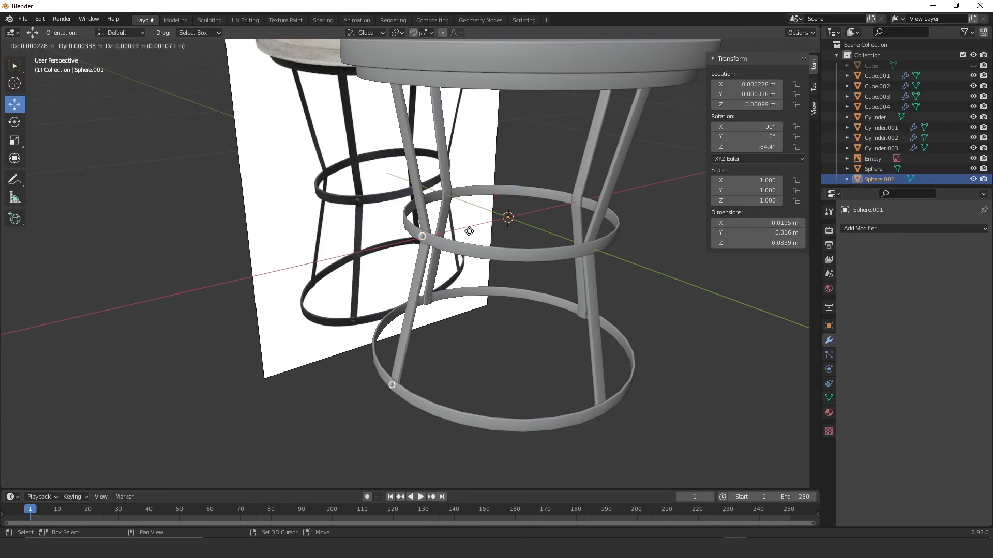
right_click(485, 246)
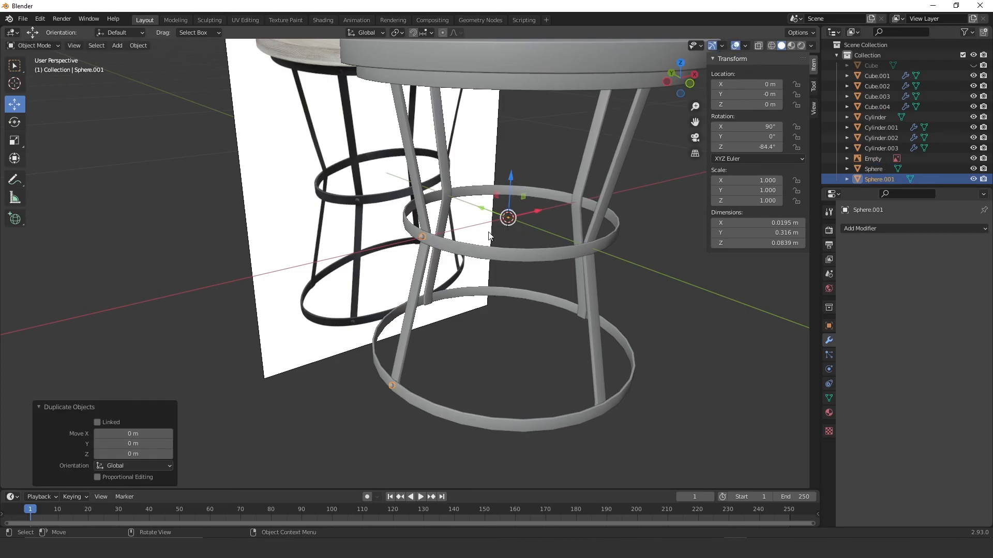
key(r)
text(z)
text(9)
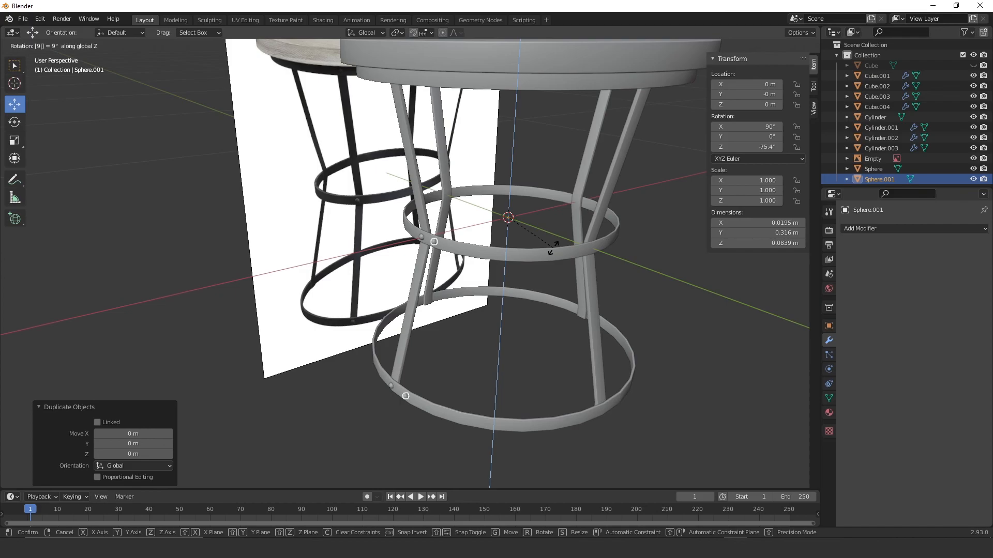
text(0)
key(Return)
Step: Duplicate the second rivet pair in place and rotate the copy 90° about global Z onto the third leg
middle_drag(557, 262, 544, 260)
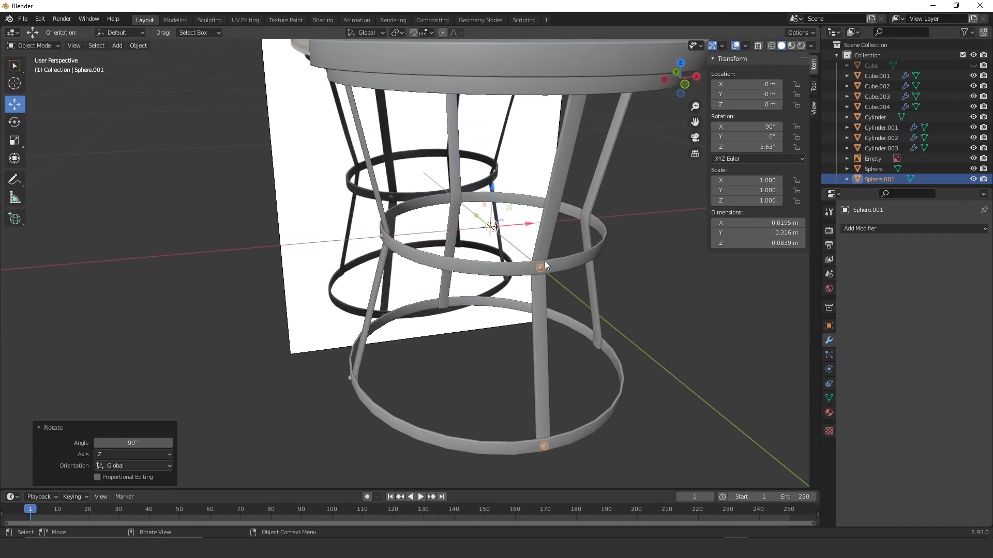
key(shift+d)
right_click(569, 245)
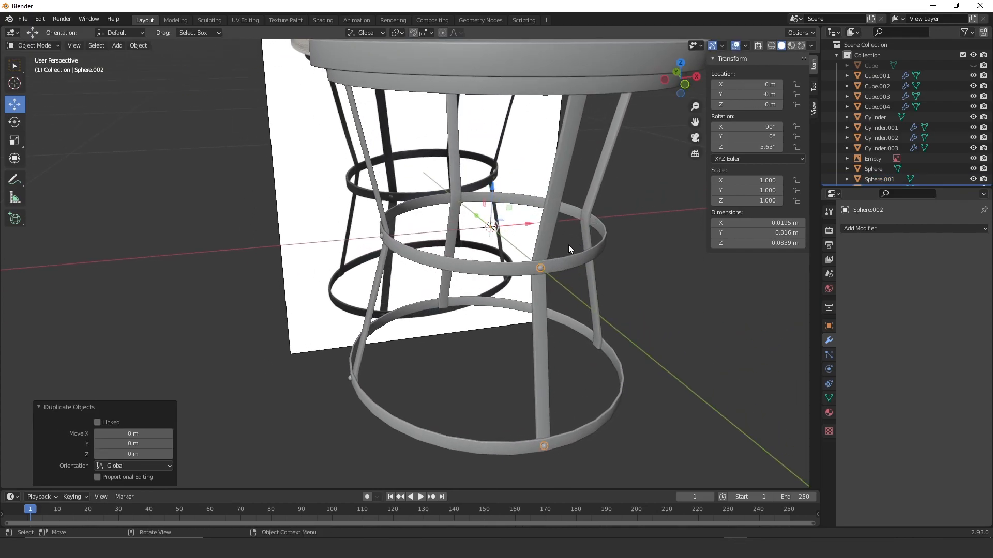
key(r)
text(z)
text(9)
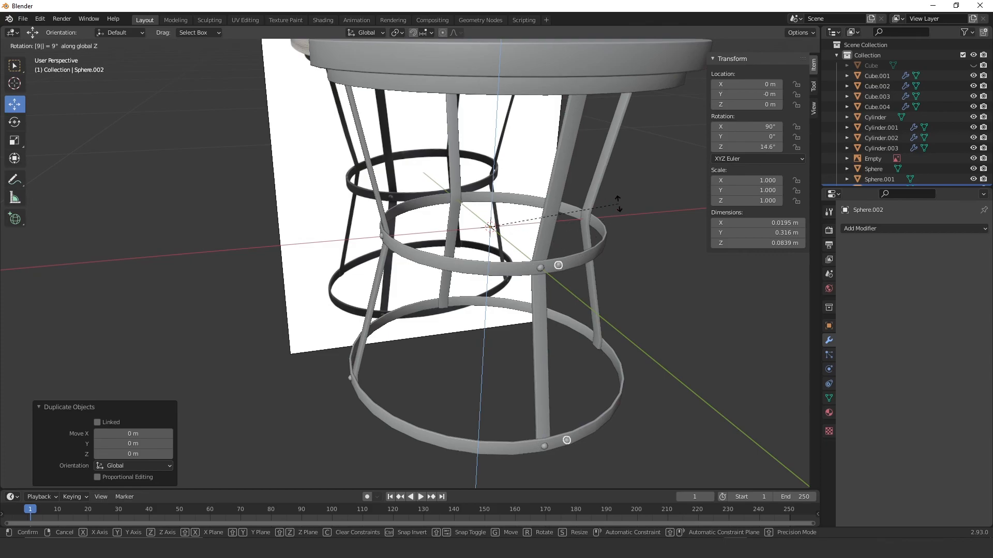
text(0)
key(Return)
Step: Duplicate the third rivet pair in place and rotate the copy 90° about Z onto the remaining leg
middle_drag(553, 228, 491, 245)
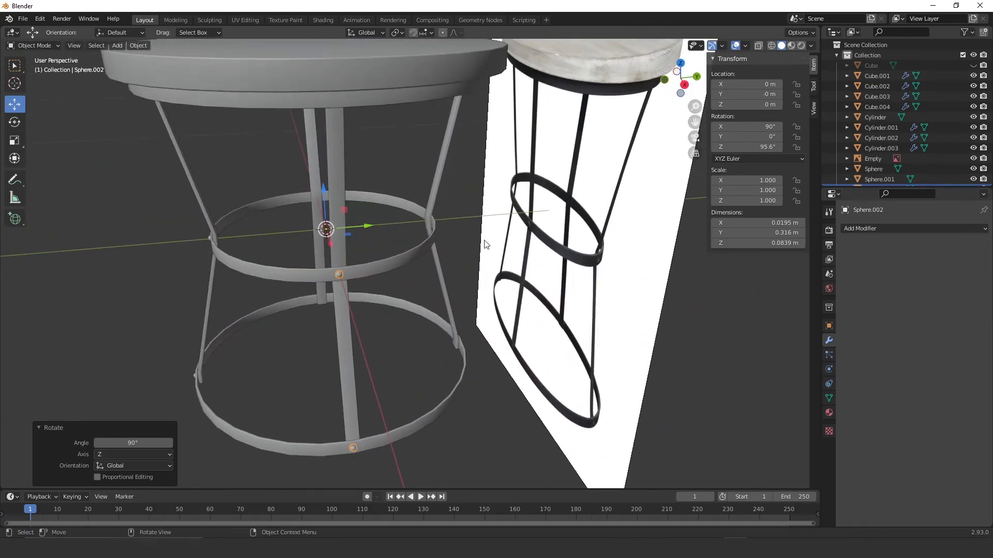
key(shift+d)
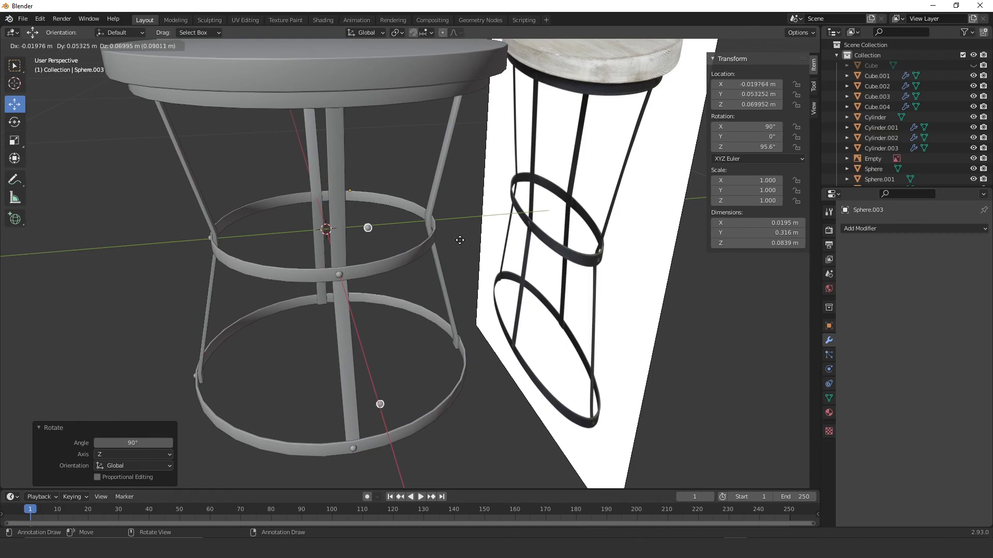
right_click(470, 266)
key(r)
key(z)
key(9)
key(0)
key(Return)
Step: Move the reference image about 0.945 m along X so it stands beside the table model
scroll(486, 208, down, 4)
middle_drag(486, 208, 509, 301)
click(495, 244)
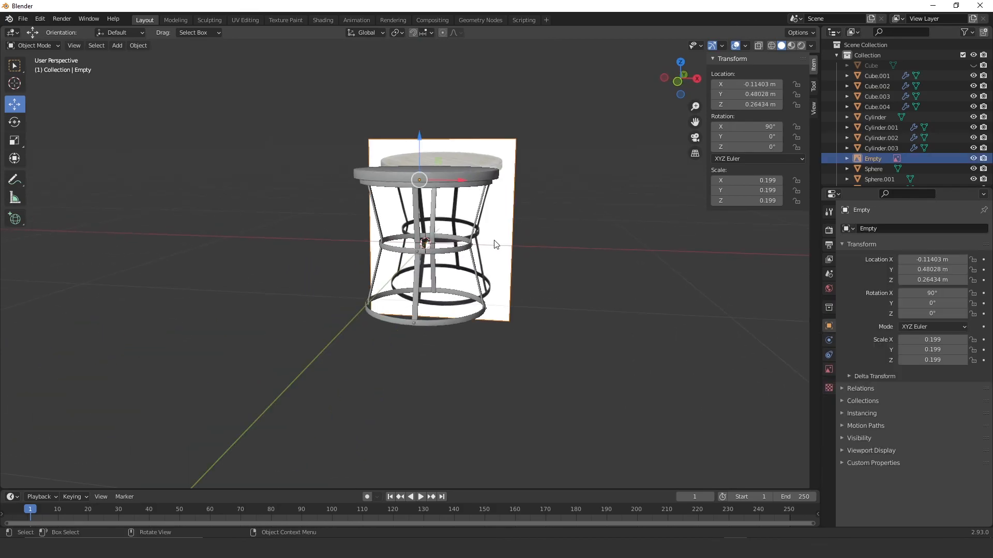
drag(463, 178, 599, 209)
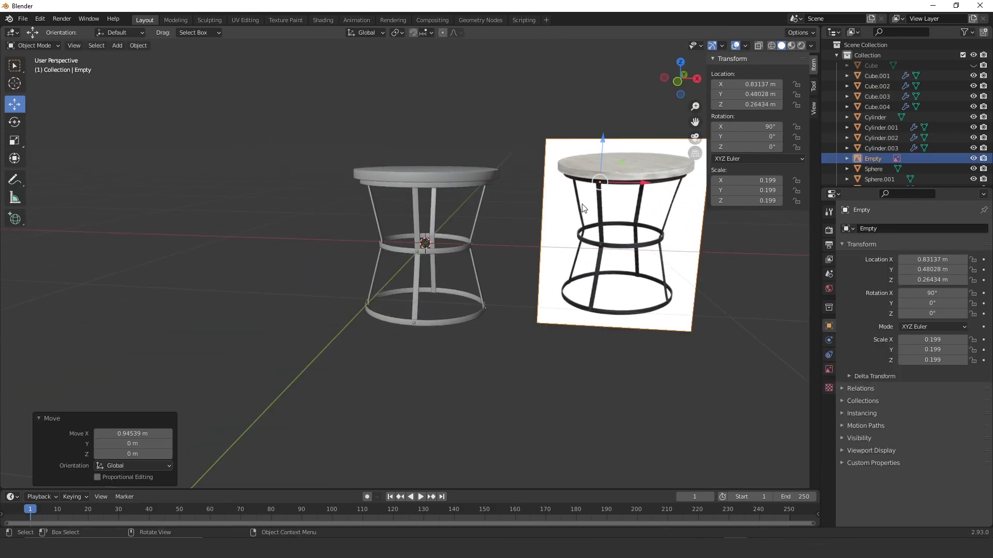
middle_drag(472, 216, 500, 241)
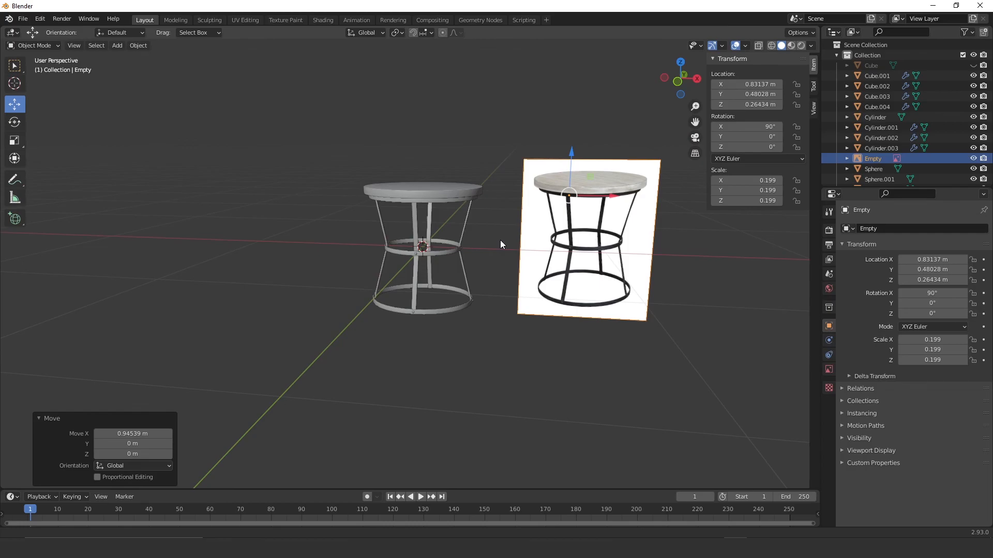